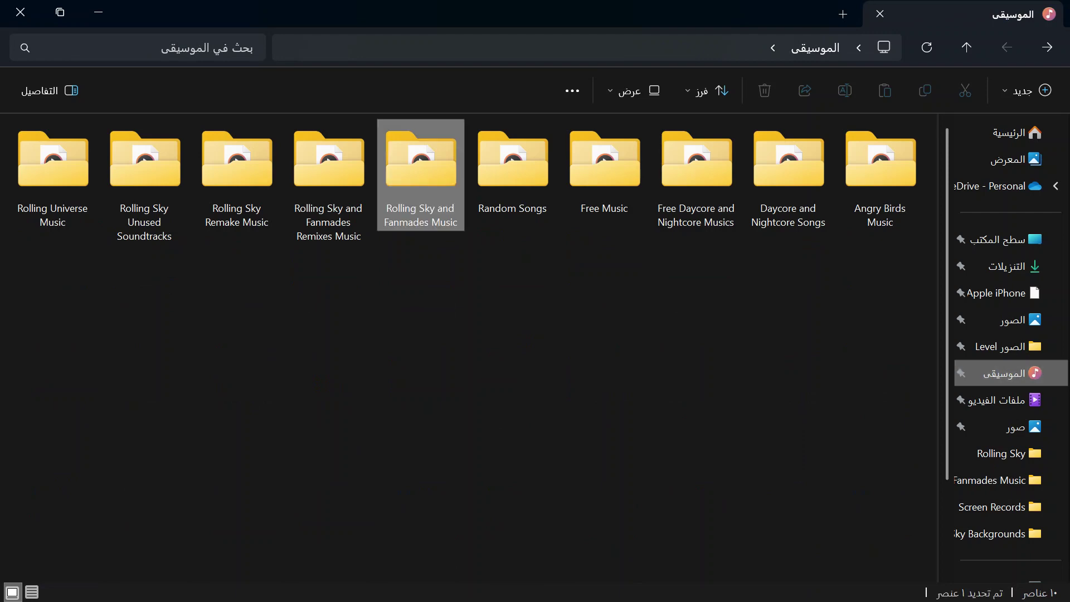
# Play the Bonus 58 Space Station soundtrack from the Rolling Sky and Fanmades Music folder.
pyautogui.doubleClick(421, 161)
pyautogui.scroll(-2, 460, 348)
pyautogui.scroll(-1, 591, 298)
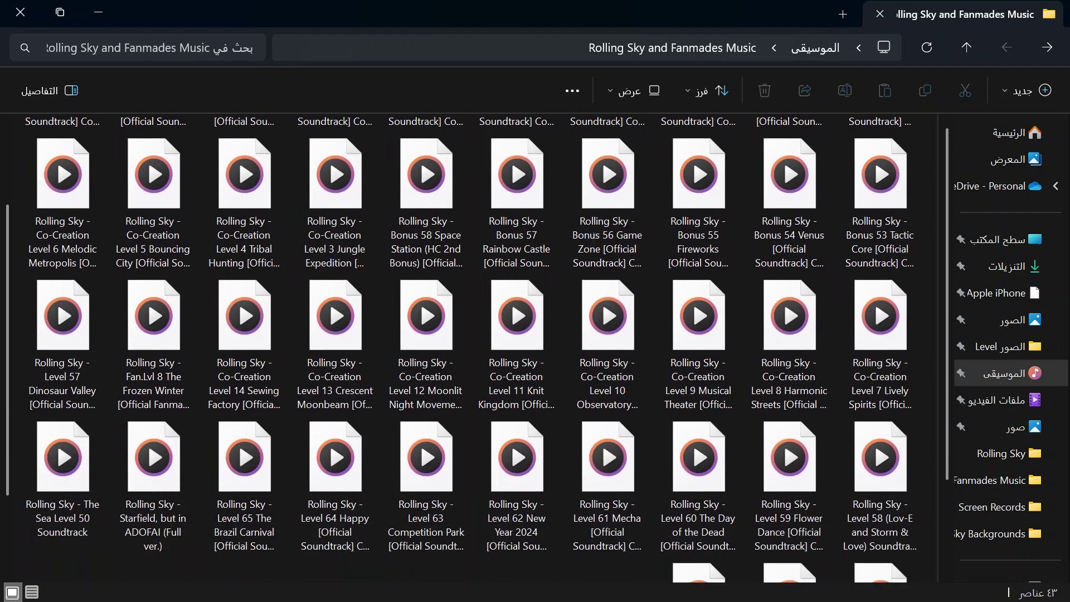
pyautogui.scroll(1, 591, 298)
pyautogui.click(416, 281)
pyautogui.doubleClick(415, 282)
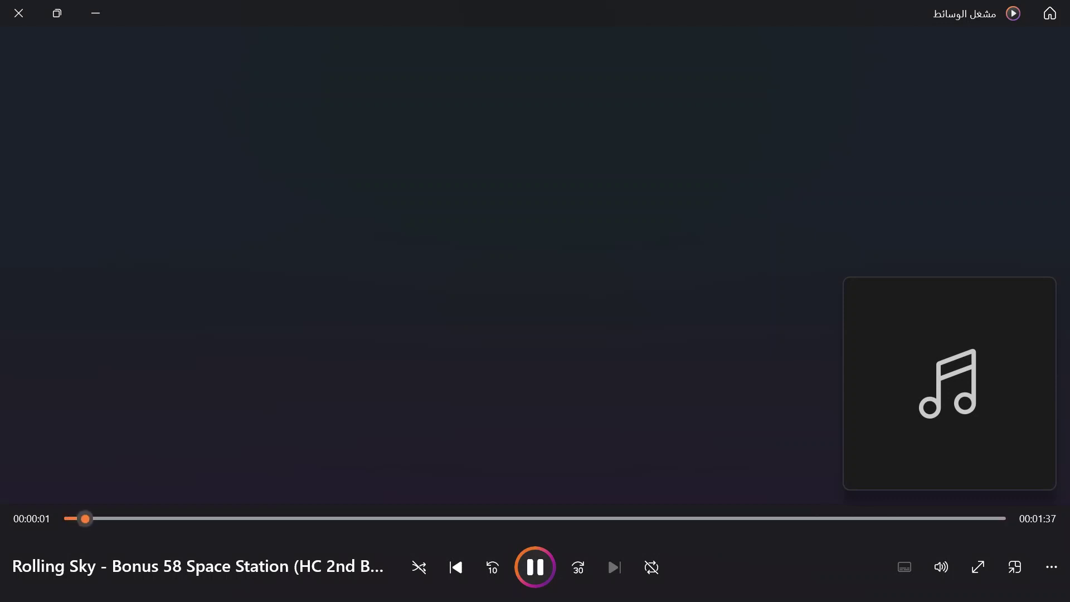
# Change the media player's repeat mode, minimise the player and close the music folder window.
pyautogui.click(651, 567)
pyautogui.click(650, 567)
pyautogui.click(95, 13)
pyautogui.click(18, 12)
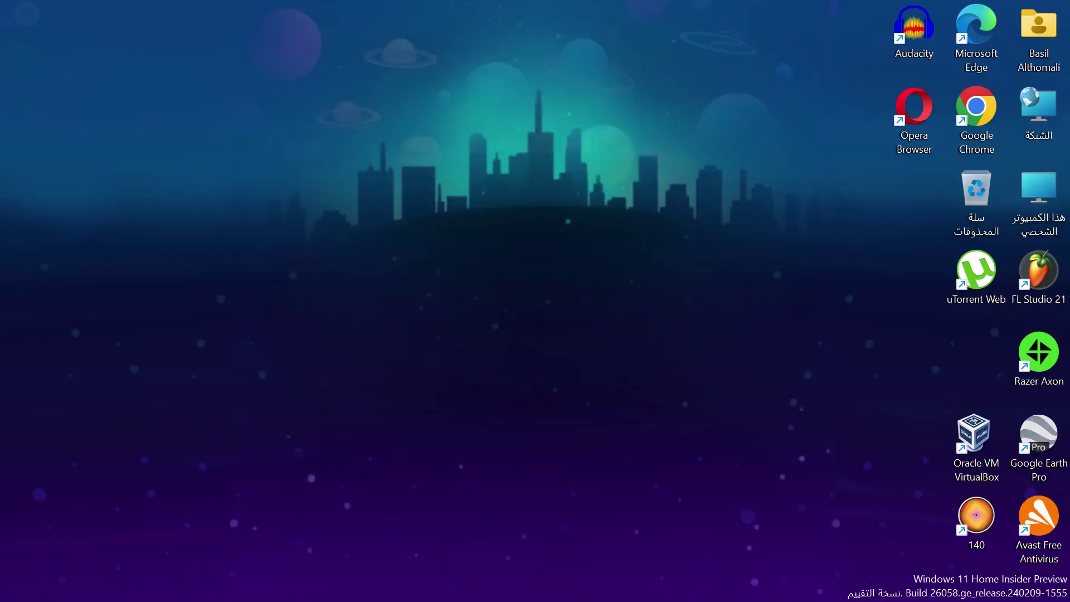
pyautogui.press('super')
pyautogui.click(404, 580)
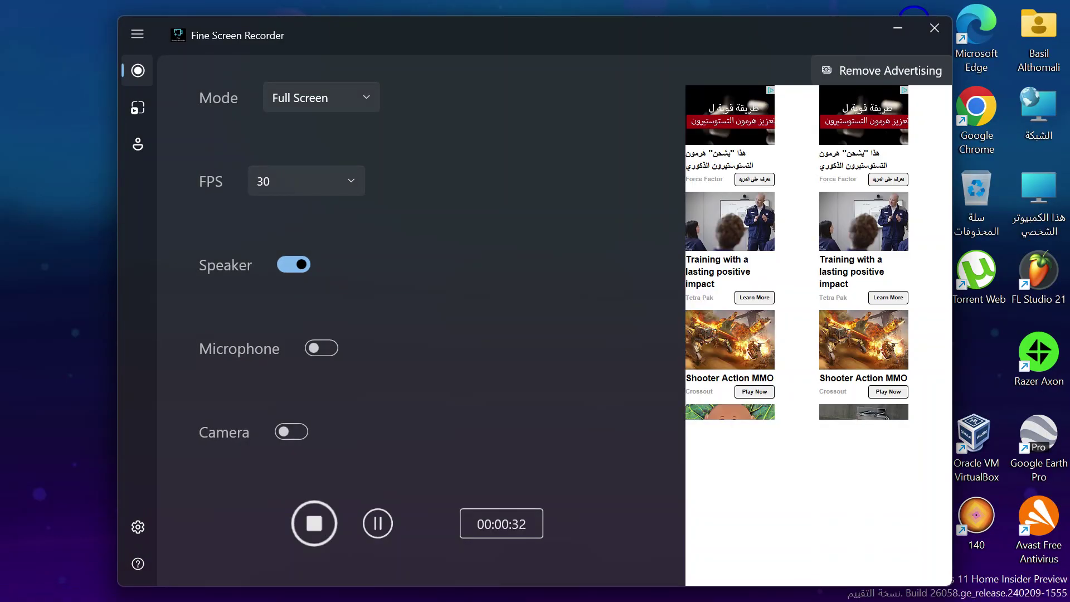
pyautogui.click(897, 28)
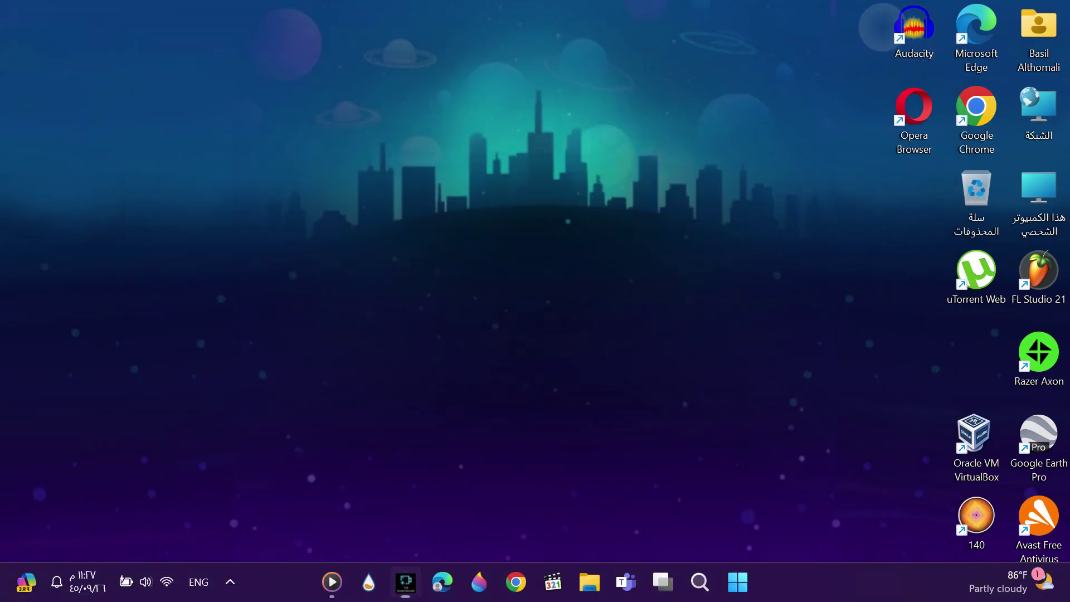
pyautogui.press('super')
pyautogui.press('super+d')
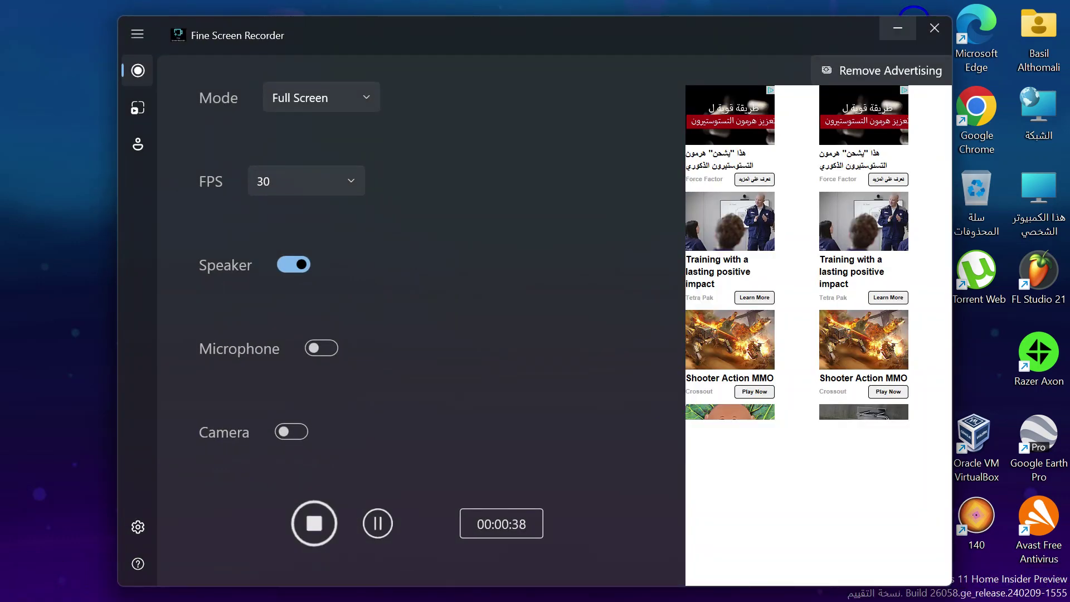
pyautogui.press('super+d')
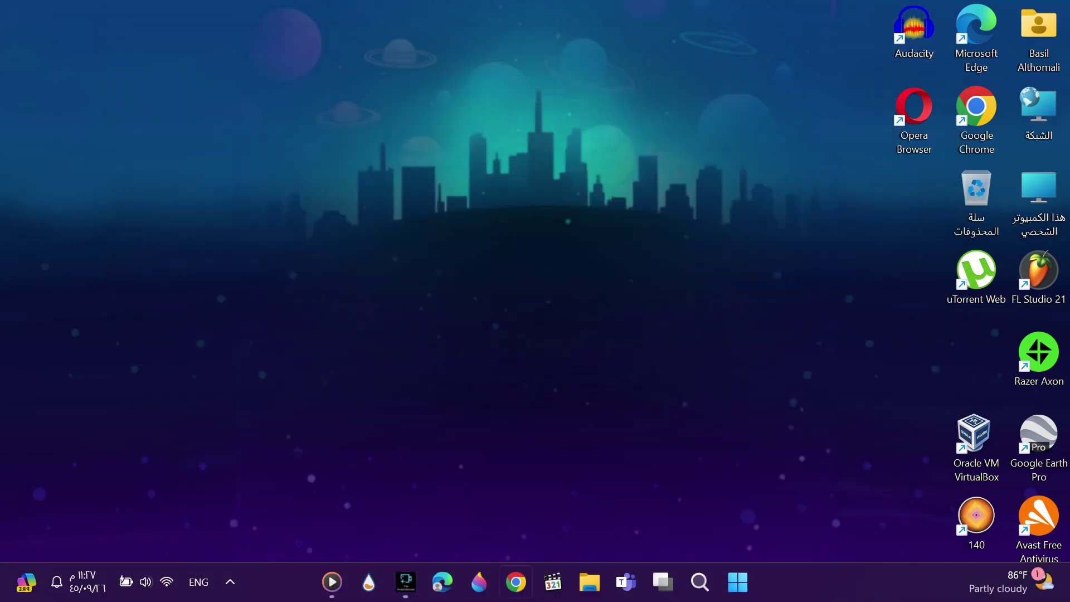
pyautogui.click(603, 351)
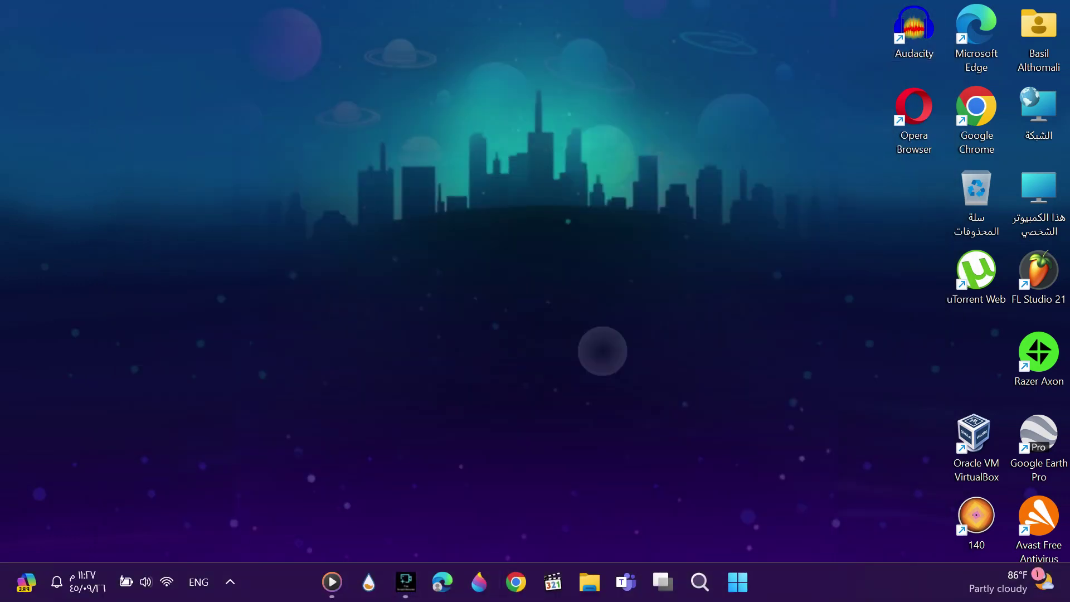
# Switch to Google Chrome with the Spiral Tower profile and open the bookmarked My Drive page in Google Drive.
pyautogui.press('super+6')
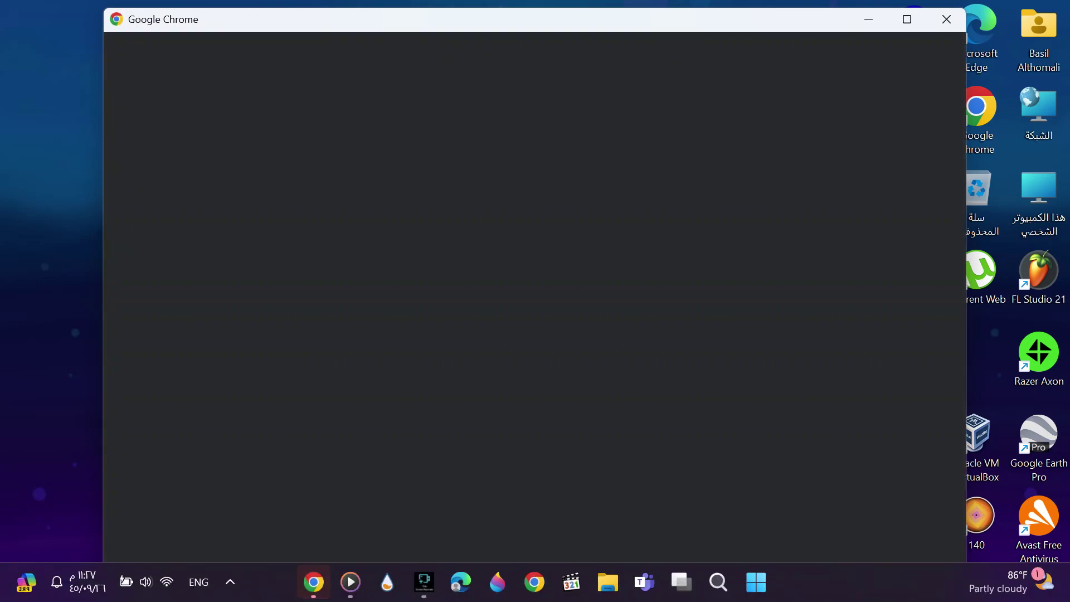
pyautogui.scroll(-3, 786, 285)
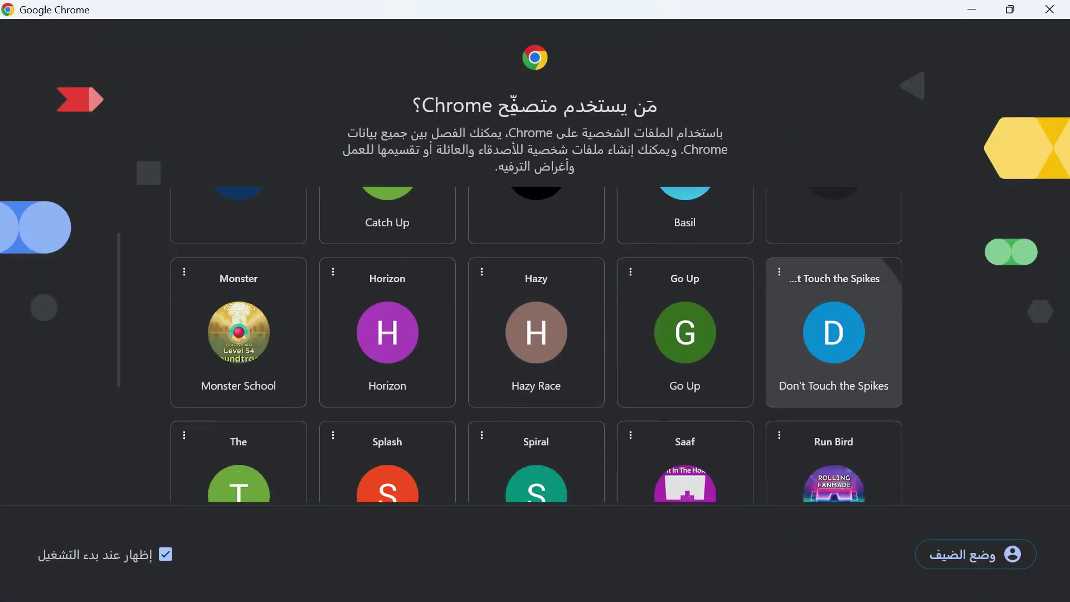
pyautogui.scroll(-1, 785, 285)
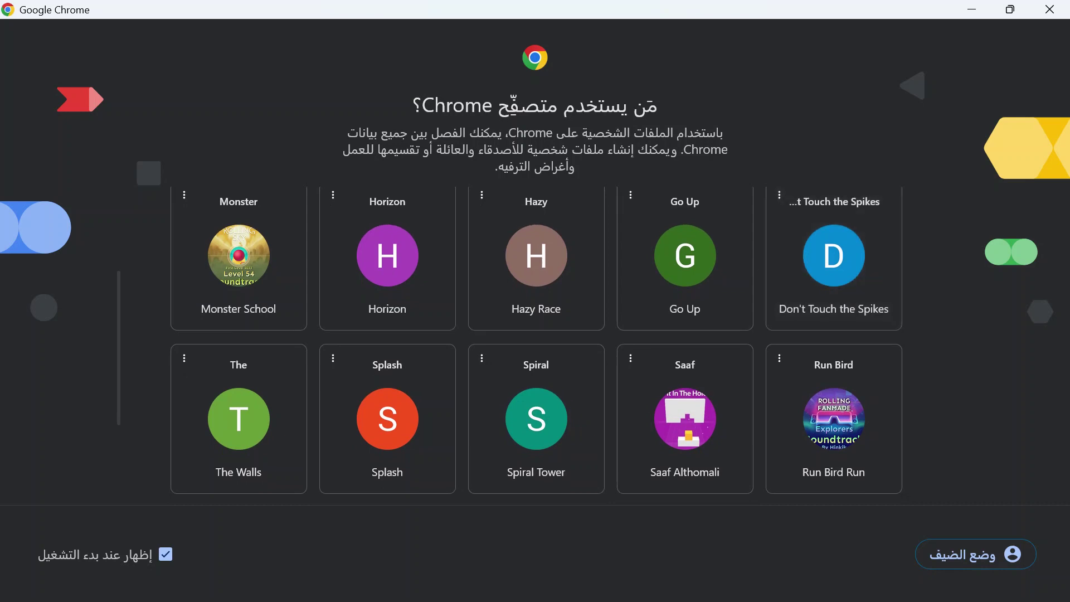
pyautogui.click(536, 419)
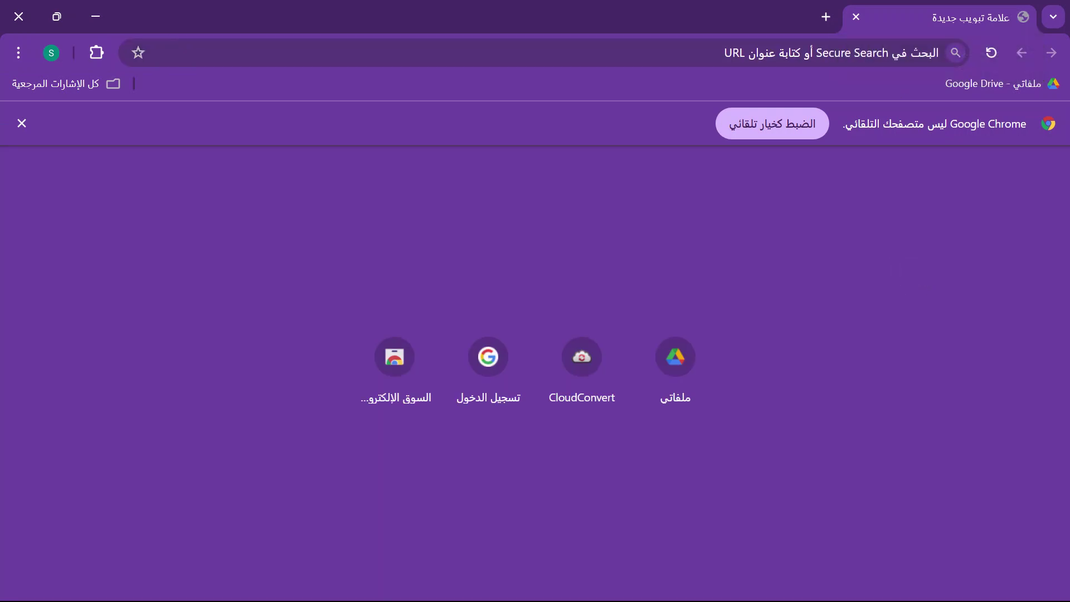
pyautogui.click(995, 91)
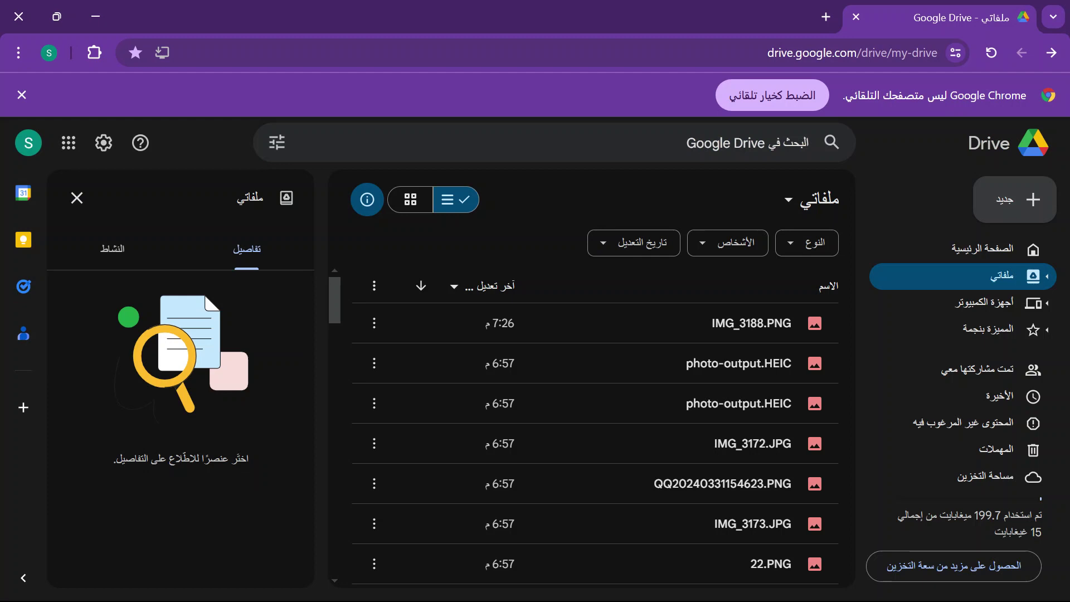
# Look through the image files in My Drive, previewing IMG_3174.JPG, IMG_3182.JPG and IMG_3172.JPG to find the Space Station artwork.
pyautogui.scroll(-5, 594, 440)
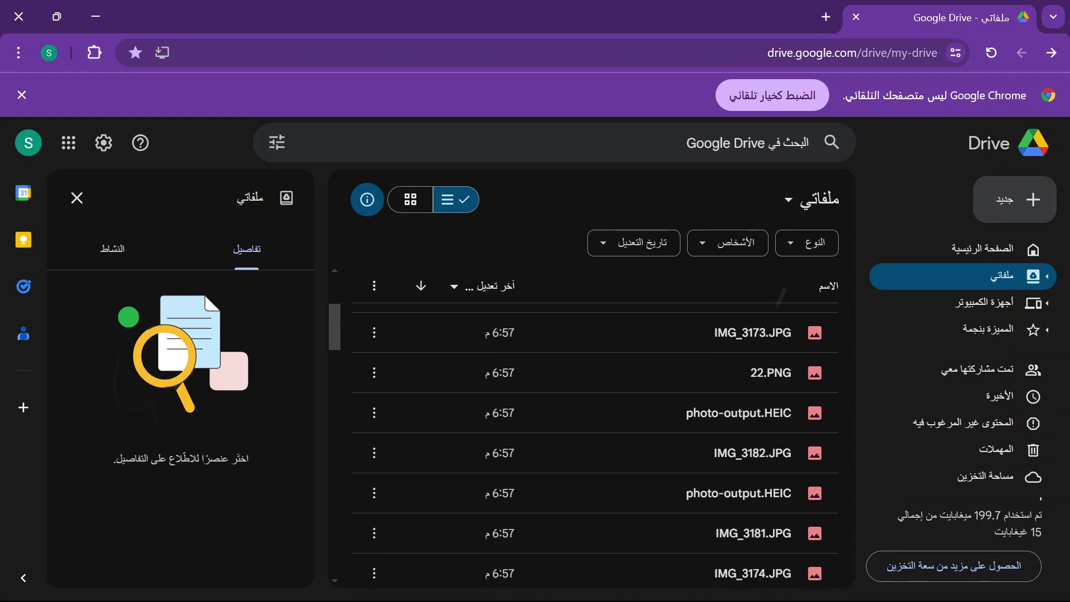
pyautogui.scroll(-1, 594, 446)
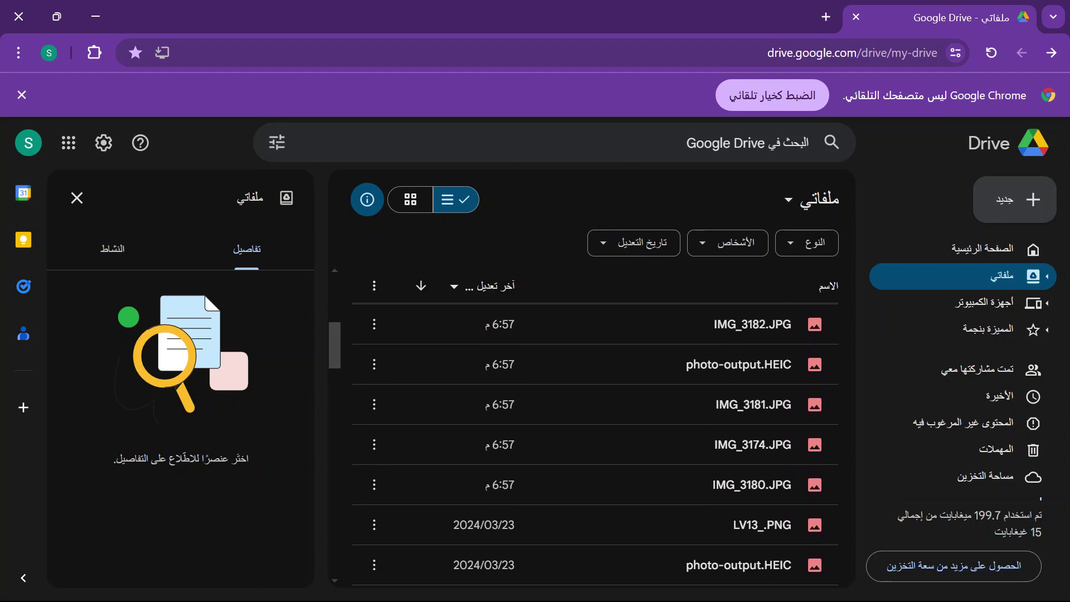
pyautogui.scroll(2, 594, 446)
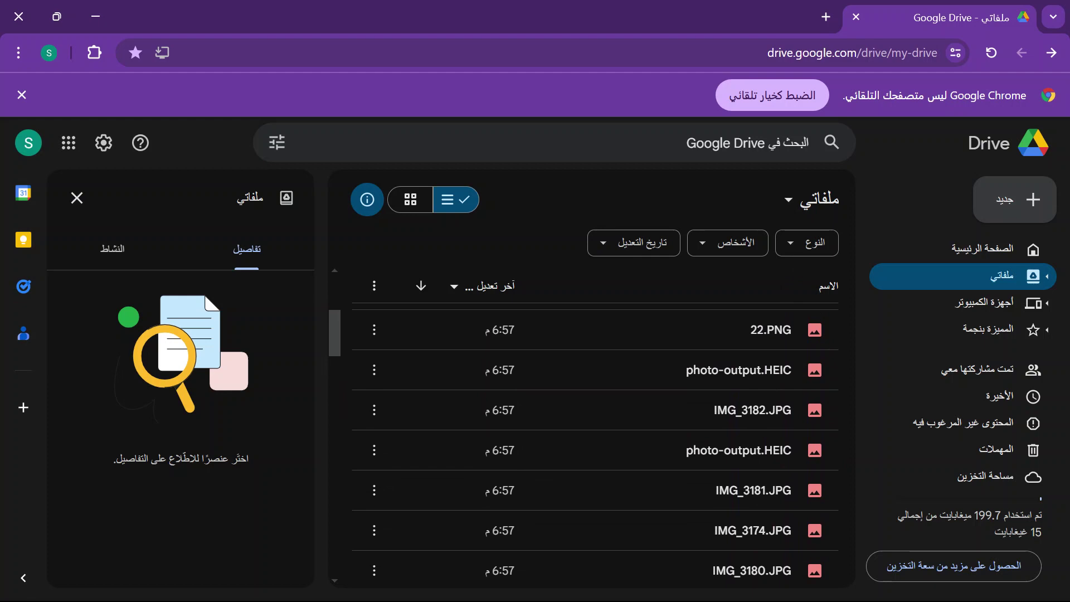
pyautogui.scroll(2, 594, 440)
pyautogui.scroll(-1, 595, 440)
pyautogui.scroll(-1, 594, 440)
pyautogui.click(779, 499)
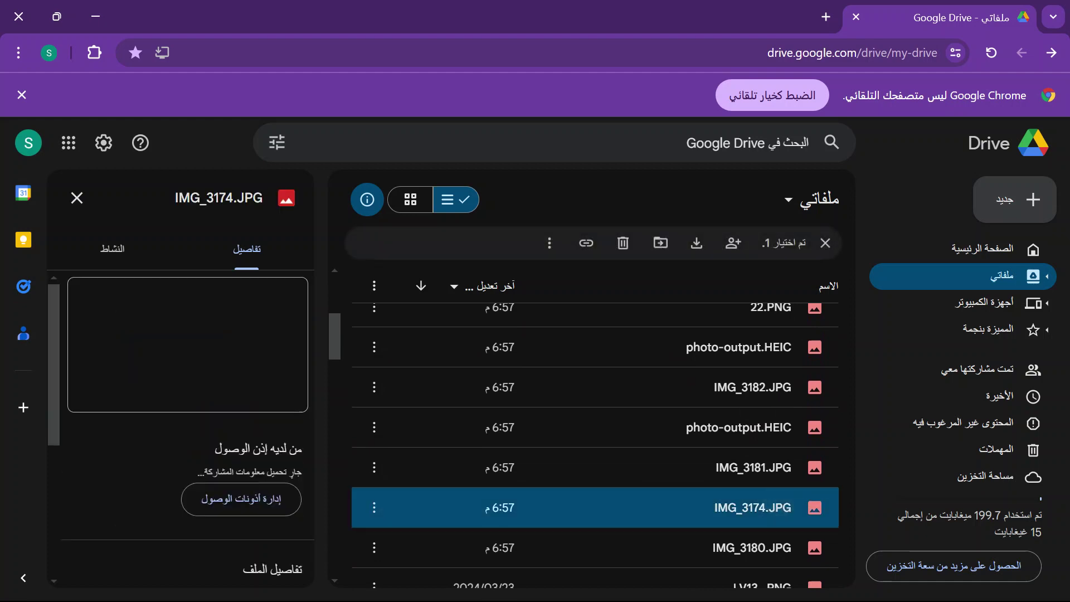
pyautogui.scroll(1, 759, 434)
pyautogui.click(759, 427)
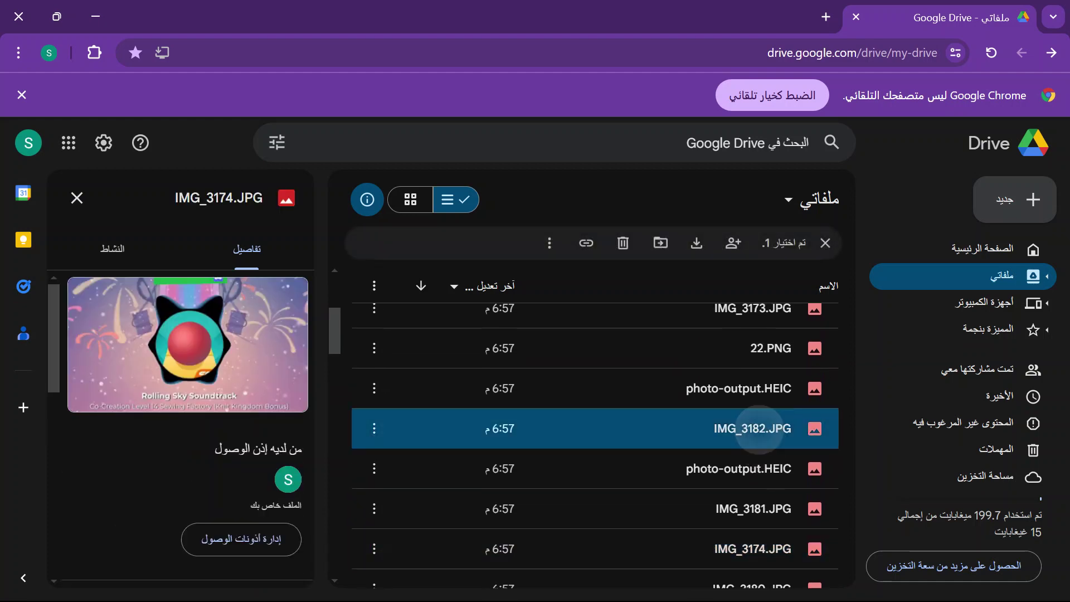
pyautogui.scroll(1, 759, 428)
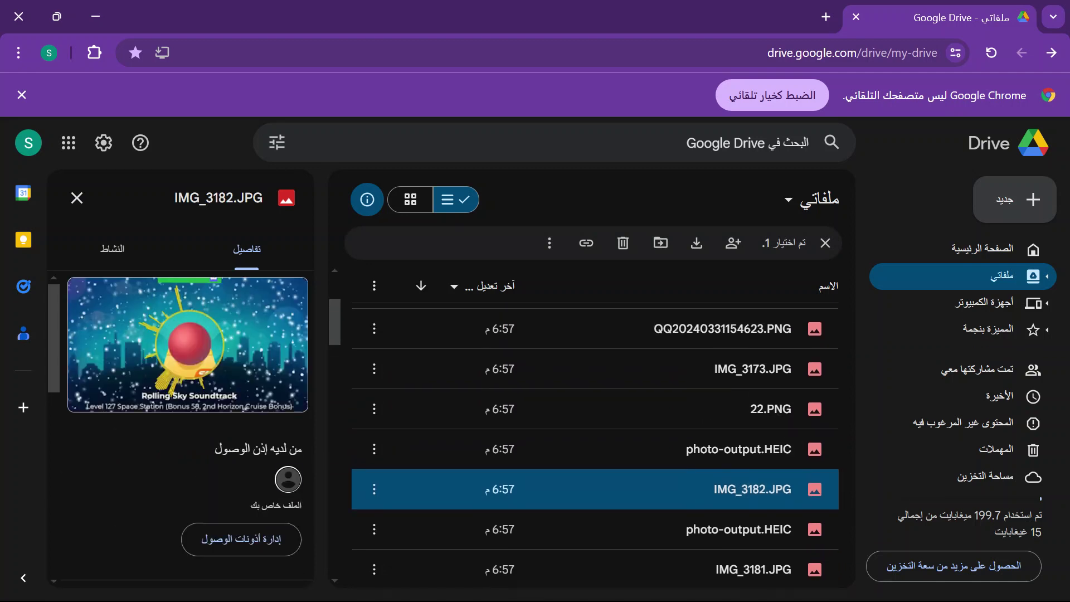
pyautogui.scroll(2, 769, 413)
pyautogui.click(778, 385)
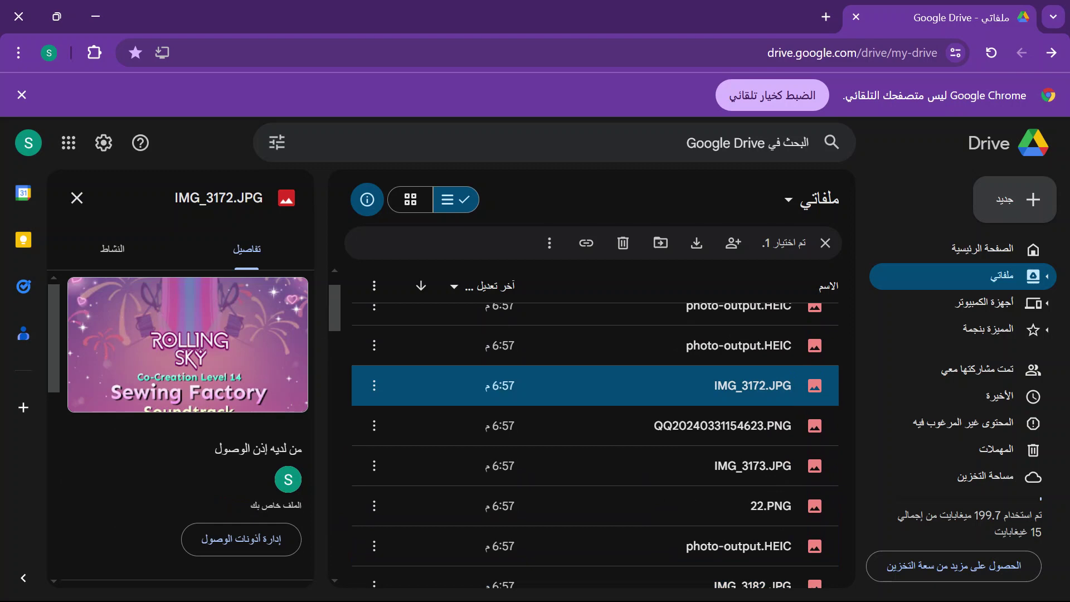
pyautogui.scroll(1, 594, 435)
pyautogui.scroll(-2, 594, 434)
pyautogui.scroll(1, 594, 435)
pyautogui.scroll(-3, 595, 441)
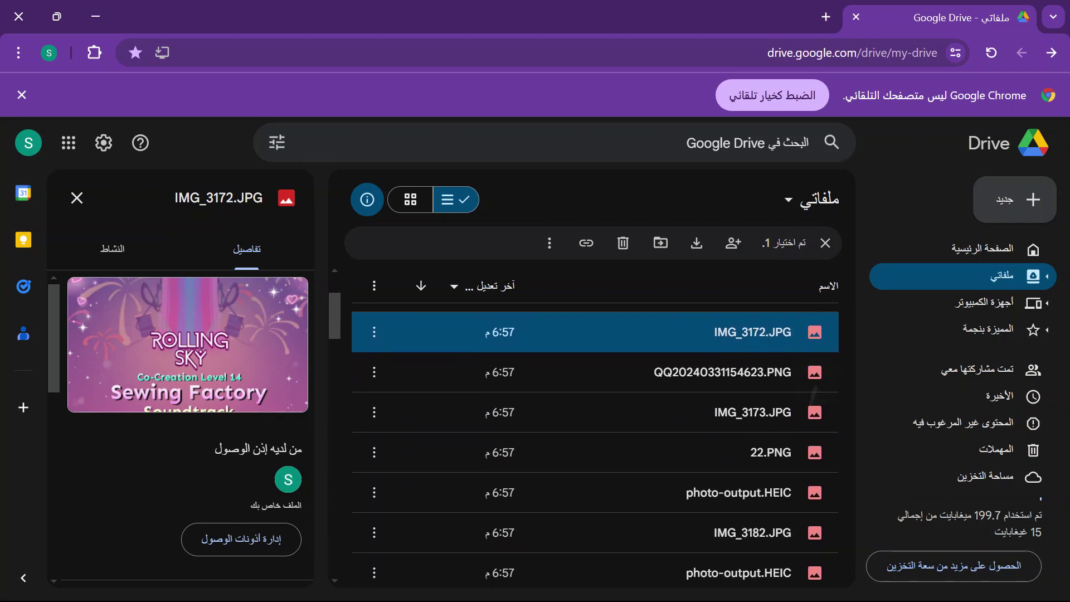
pyautogui.scroll(-3, 595, 440)
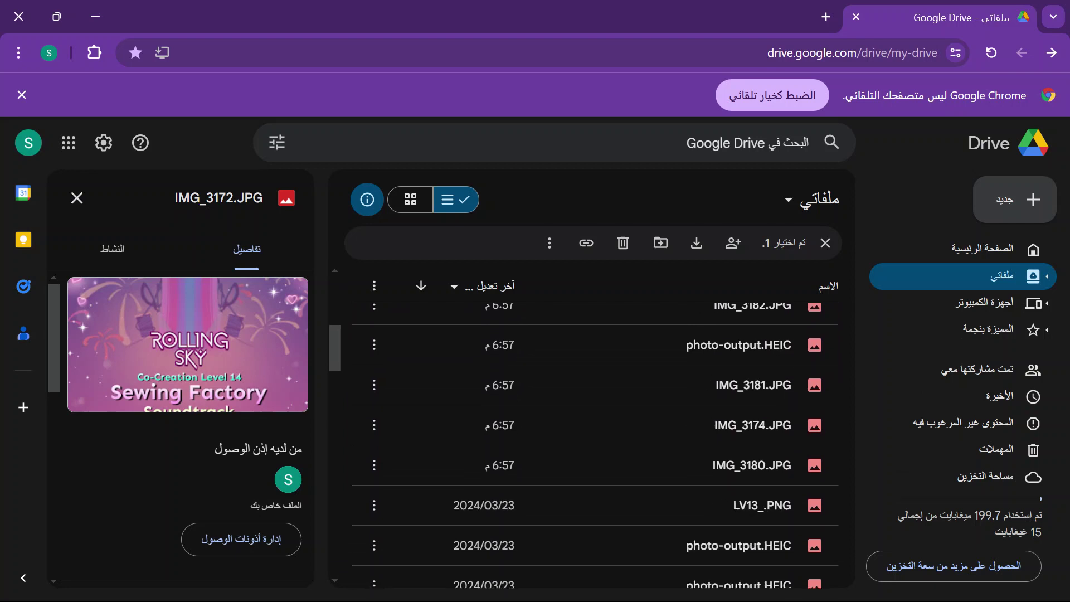
pyautogui.scroll(1, 595, 440)
pyautogui.click(775, 473)
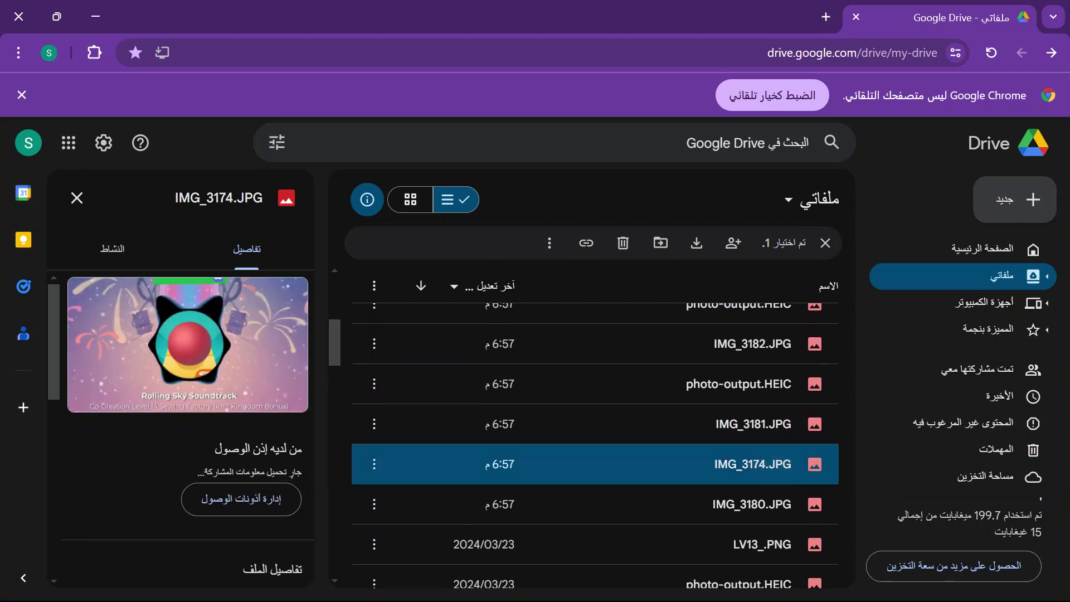
# Open IMG_3180.JPG, download it and return to the file list.
pyautogui.click(769, 513)
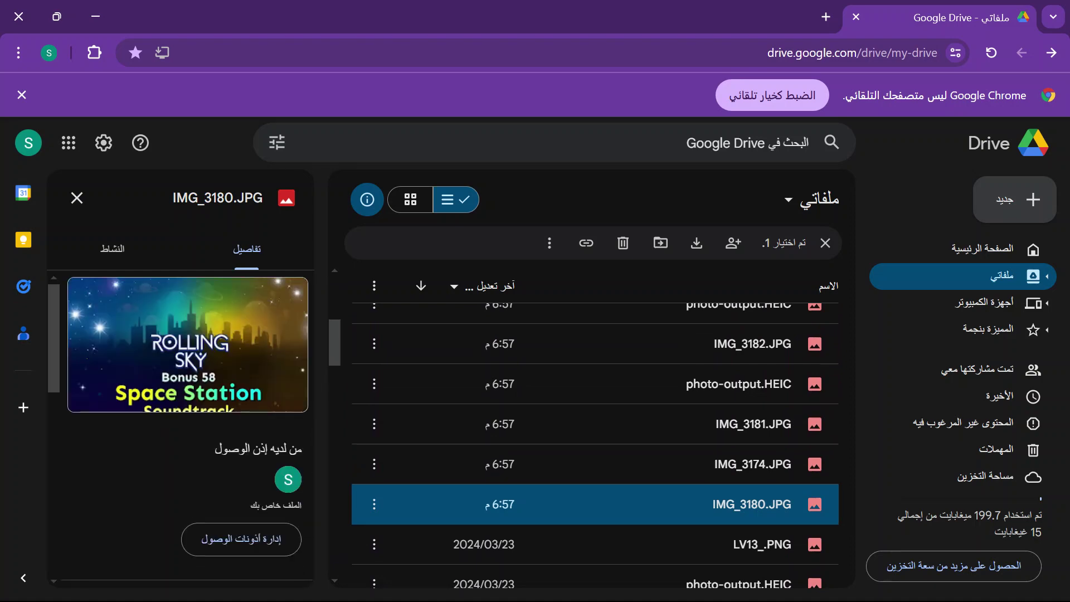
pyautogui.doubleClick(749, 515)
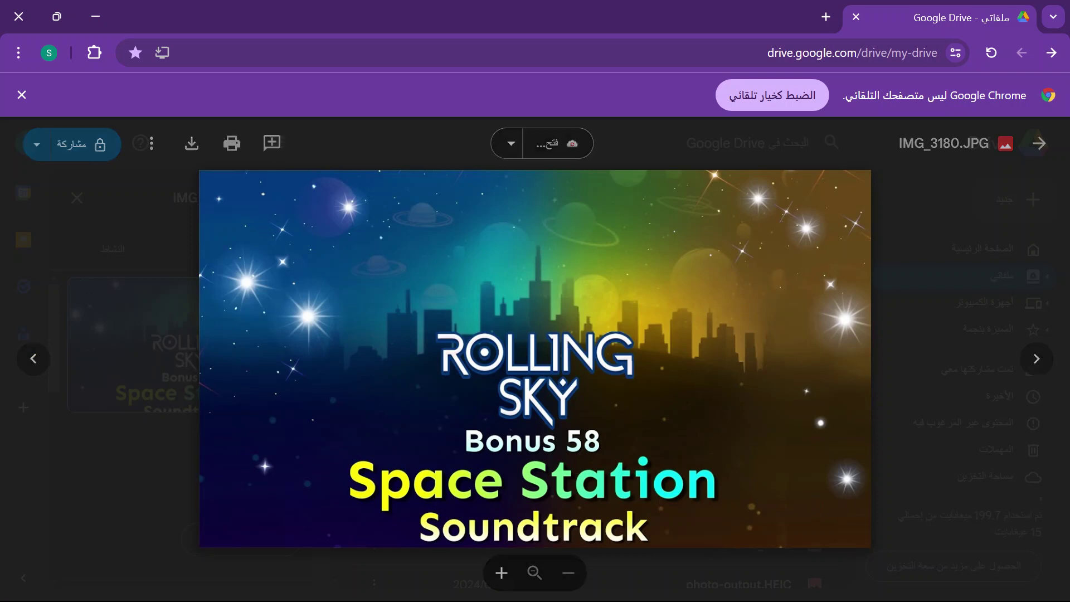
pyautogui.click(192, 143)
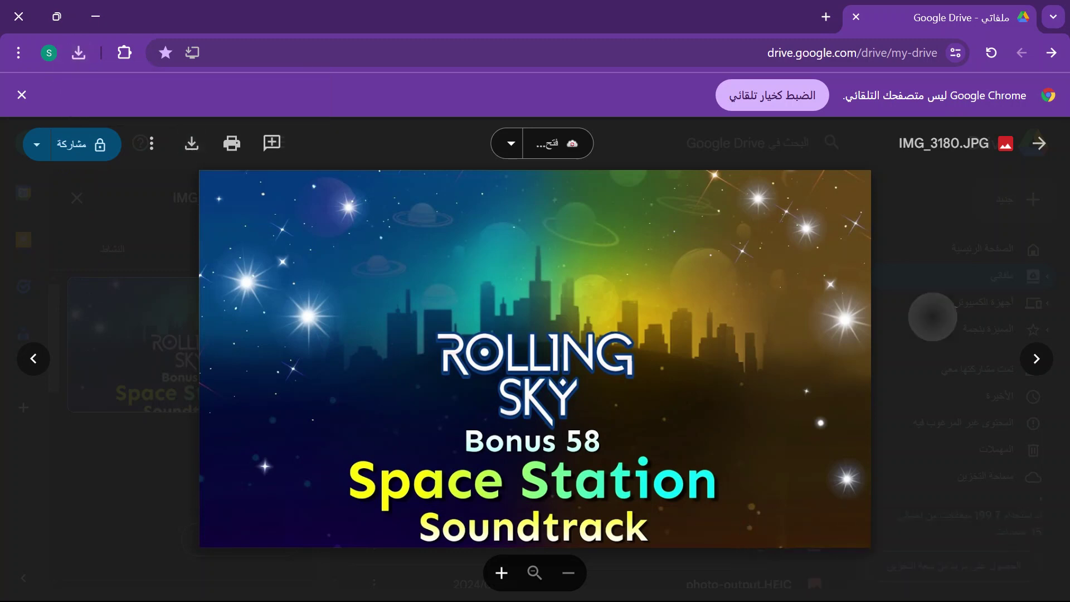
pyautogui.click(932, 317)
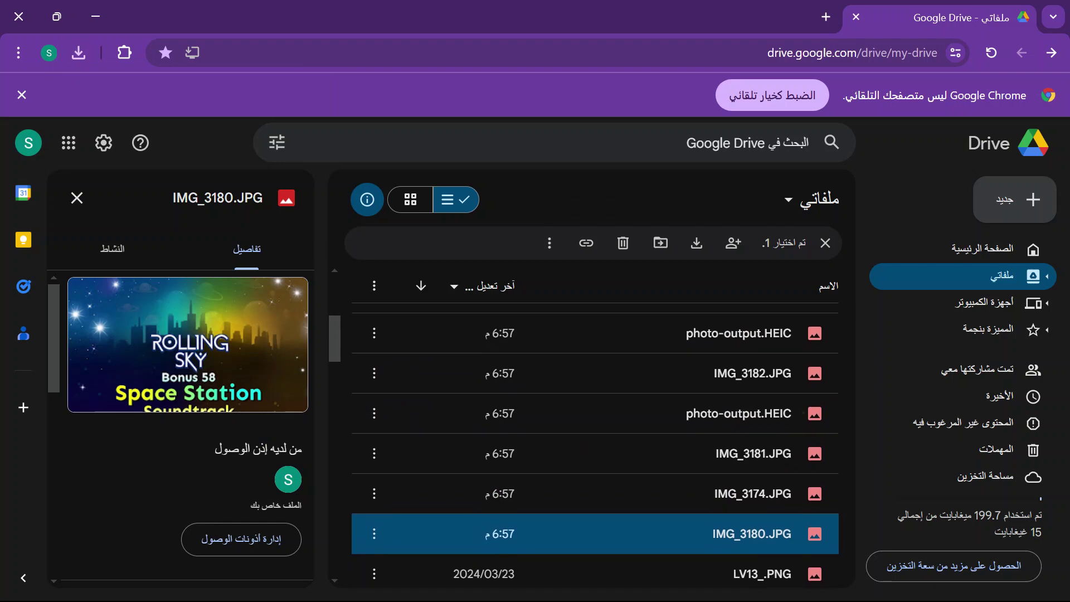
# Open IMG_3181.JPG, download it and return to the file list.
pyautogui.click(762, 467)
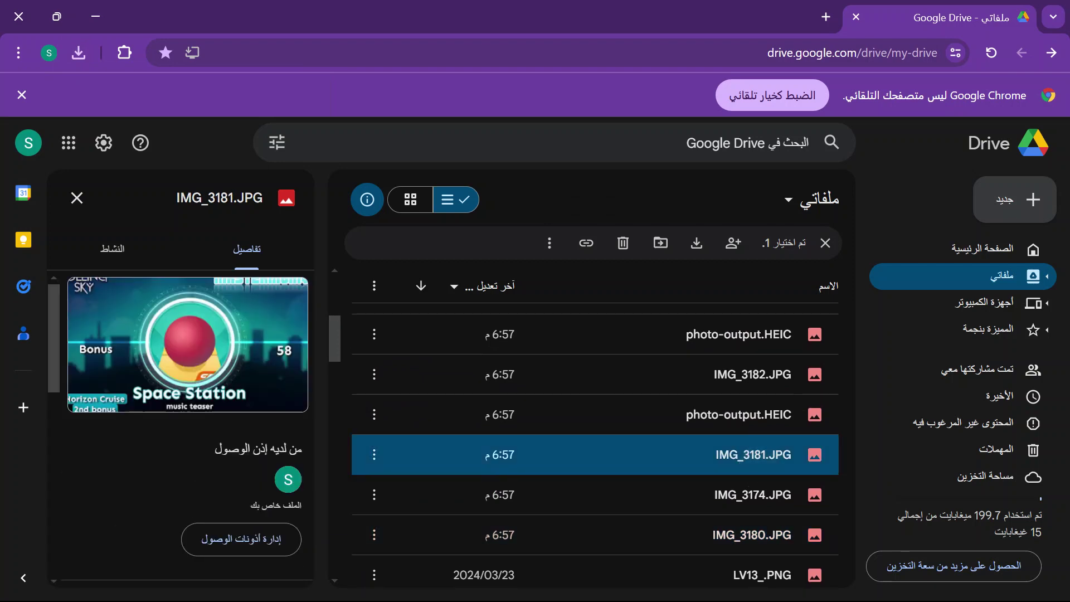
pyautogui.doubleClick(720, 453)
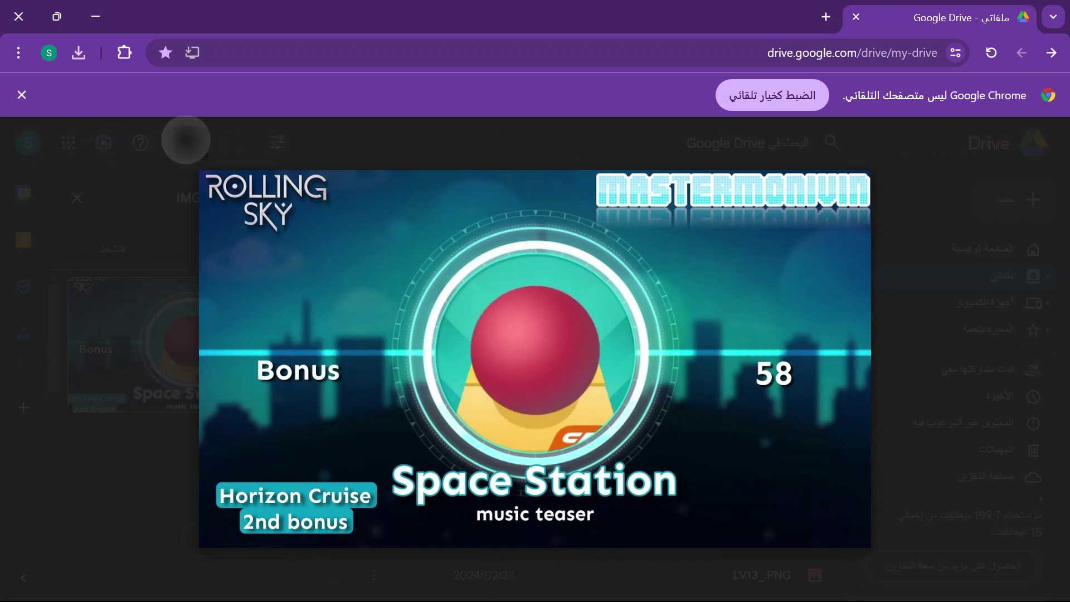
pyautogui.click(191, 143)
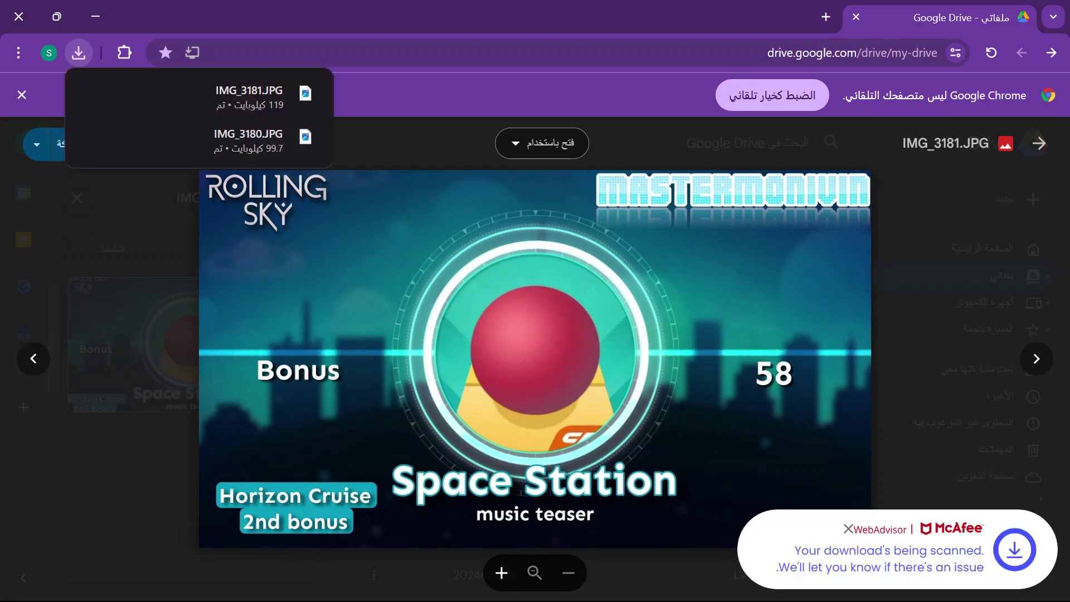
pyautogui.press('Escape')
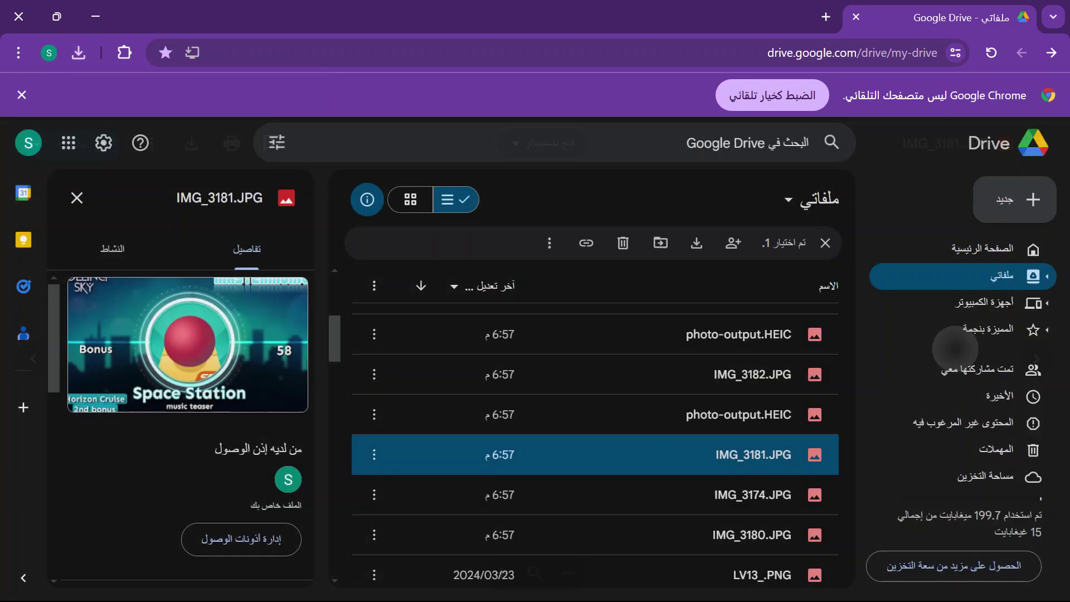
# Open IMG_3182.JPG, download it and return to the file list.
pyautogui.click(764, 372)
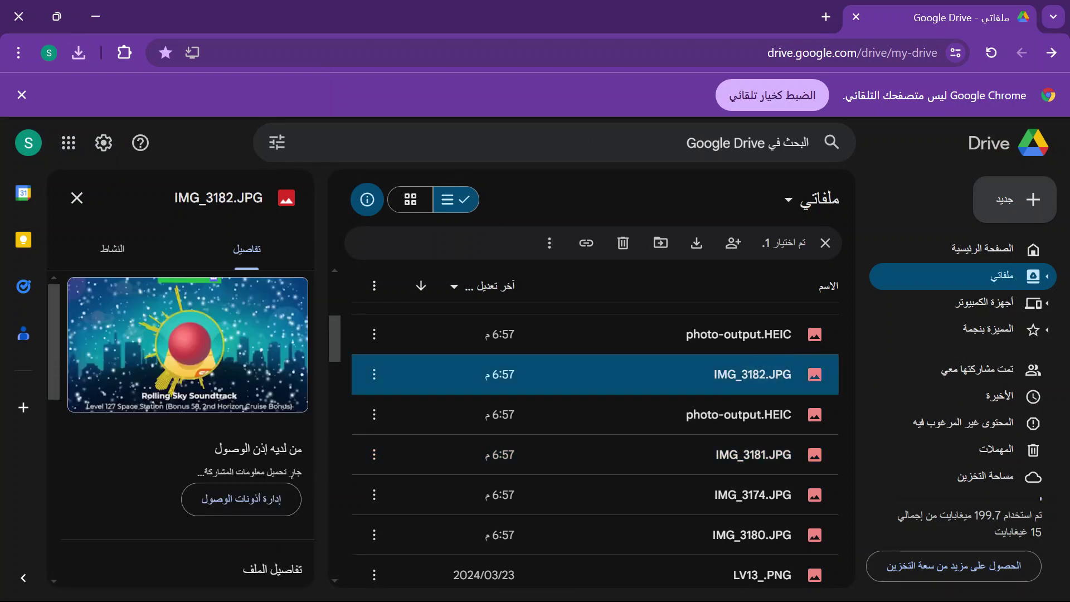
pyautogui.doubleClick(735, 383)
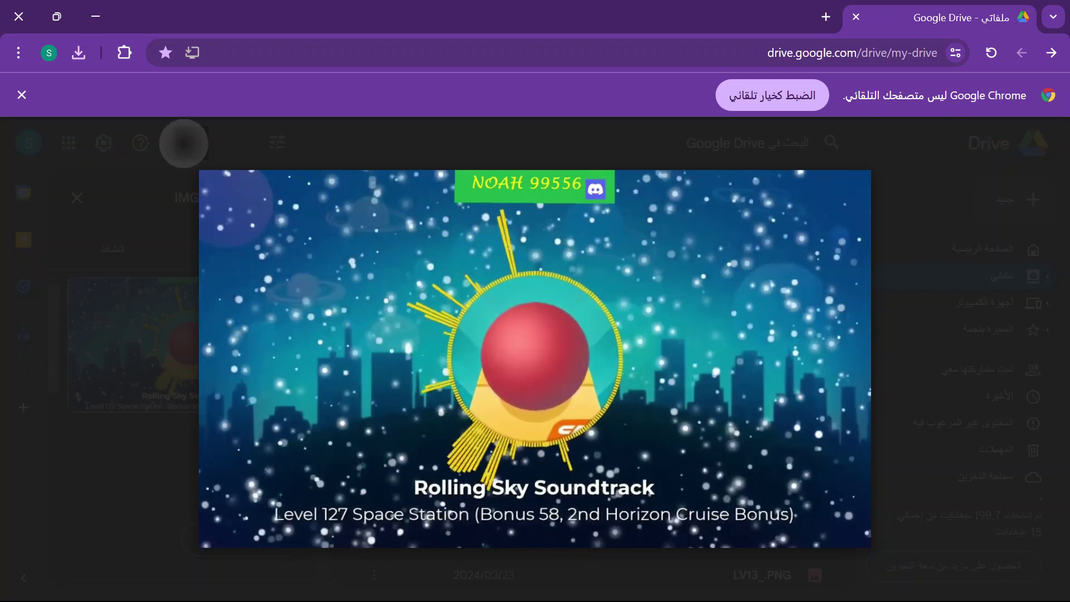
pyautogui.click(191, 144)
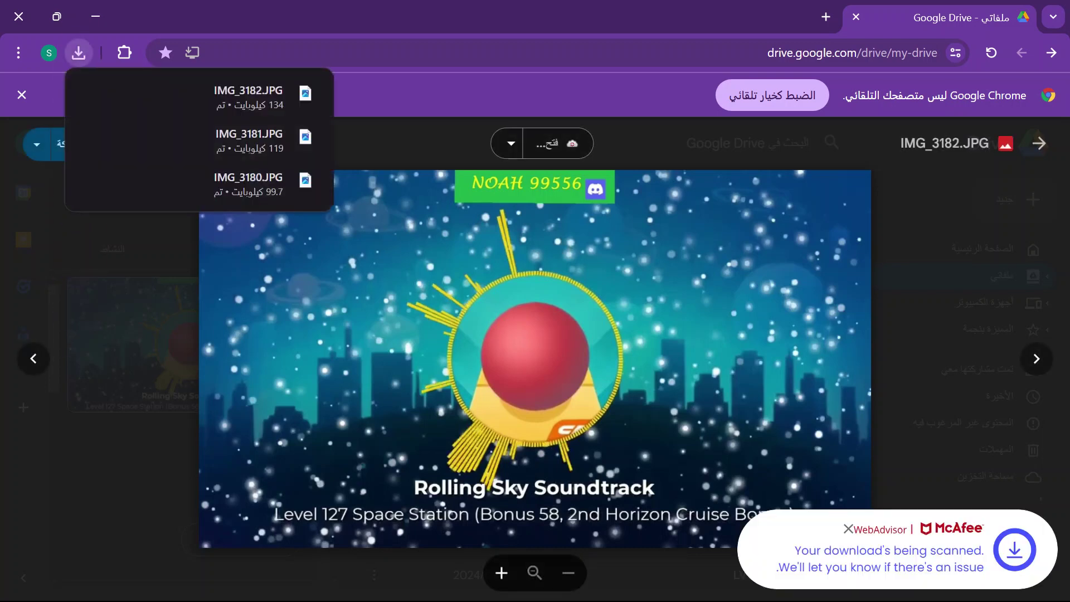
pyautogui.press('Escape')
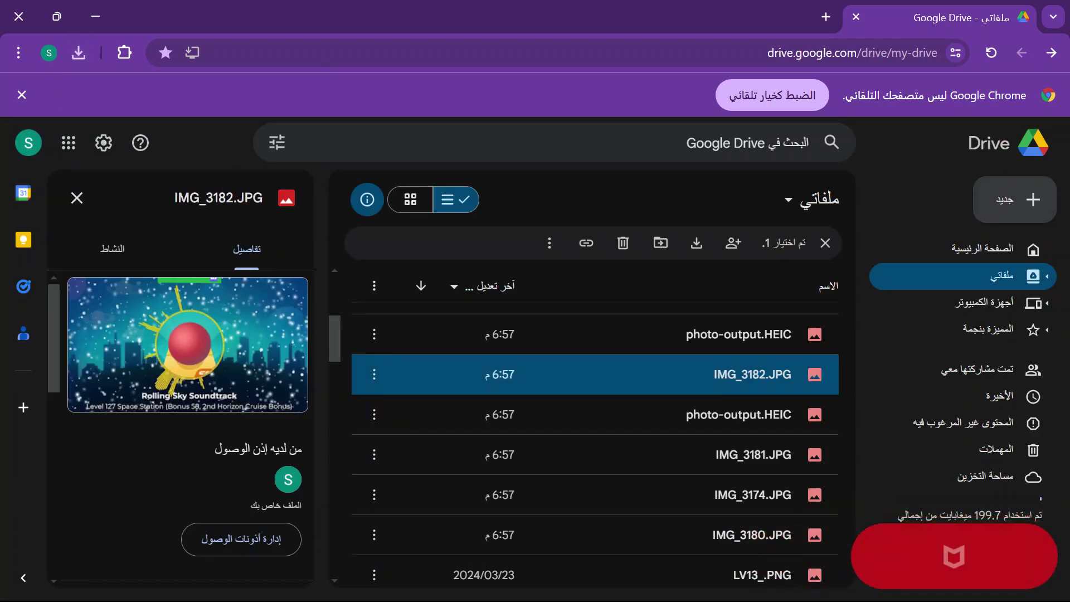
# Open QQ20240331154623.PNG, download it and return to the file list.
pyautogui.scroll(3, 592, 446)
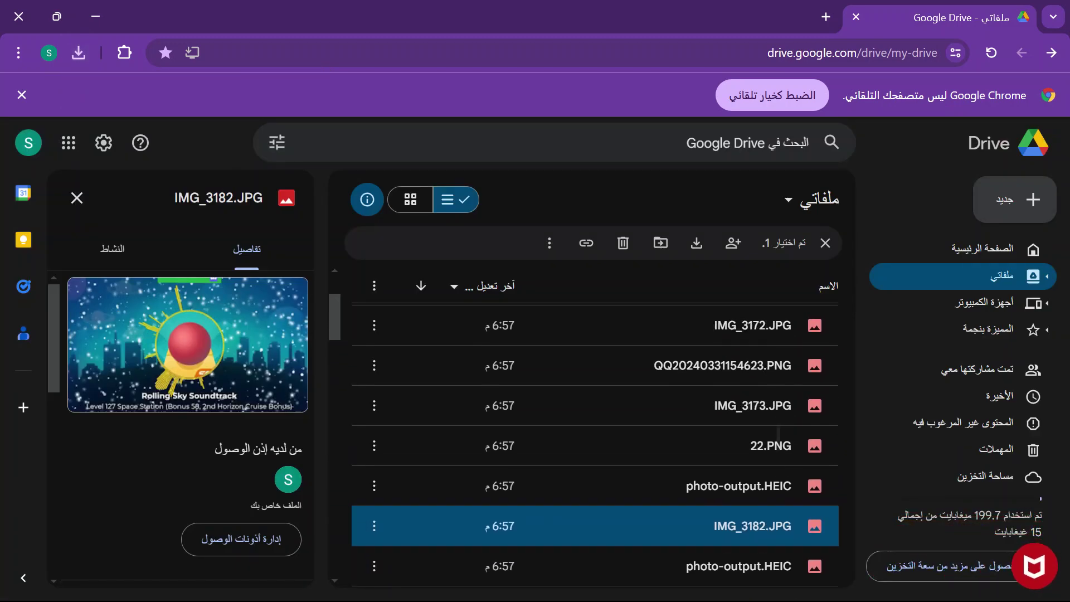
pyautogui.scroll(2, 595, 443)
pyautogui.scroll(-4, 595, 443)
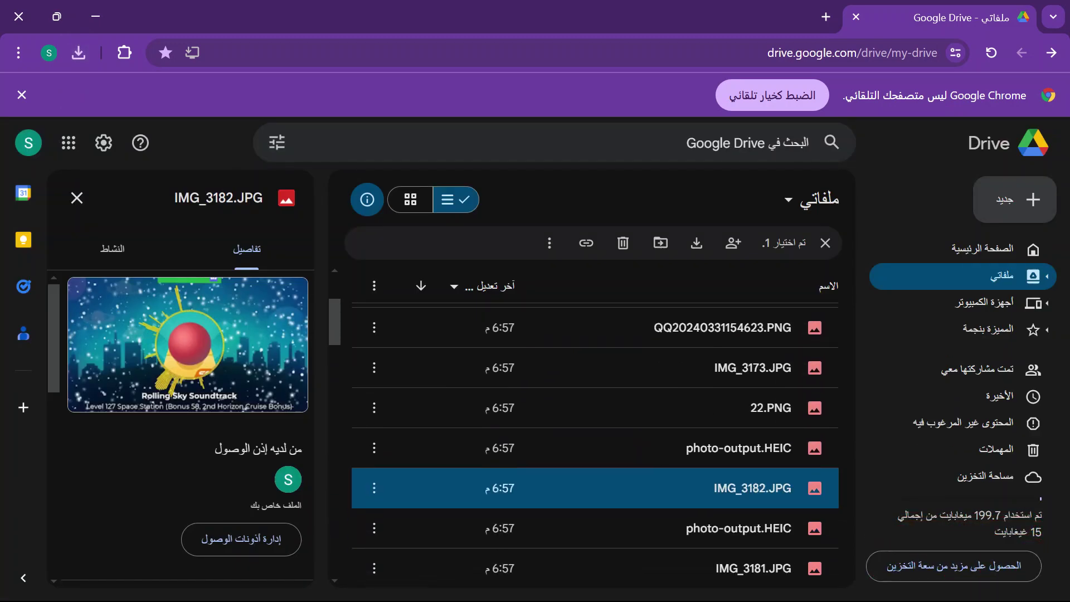
pyautogui.scroll(2, 595, 443)
pyautogui.scroll(1, 595, 444)
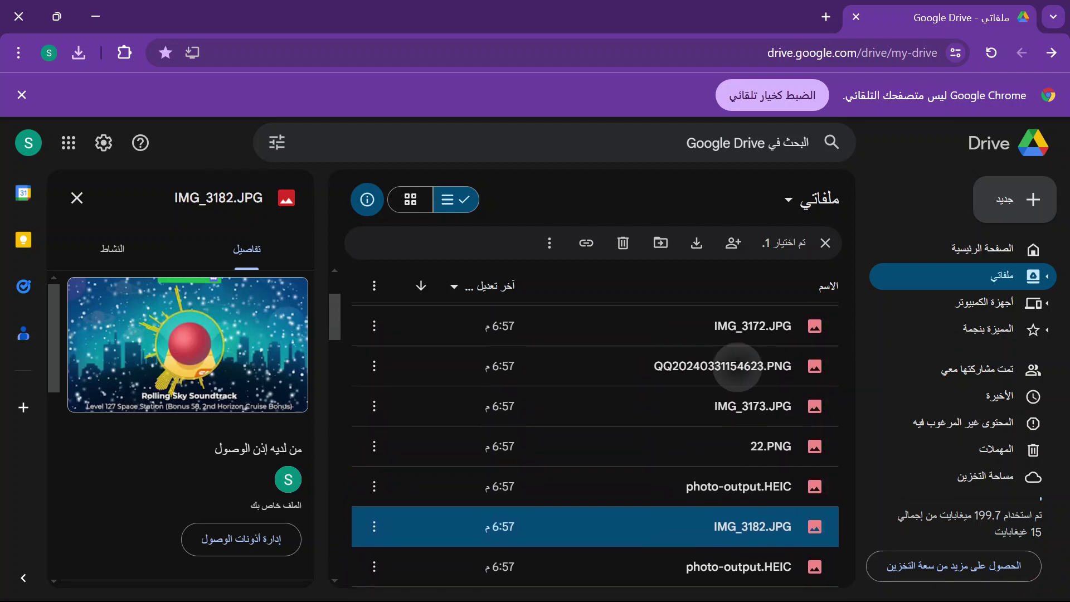
pyautogui.click(737, 367)
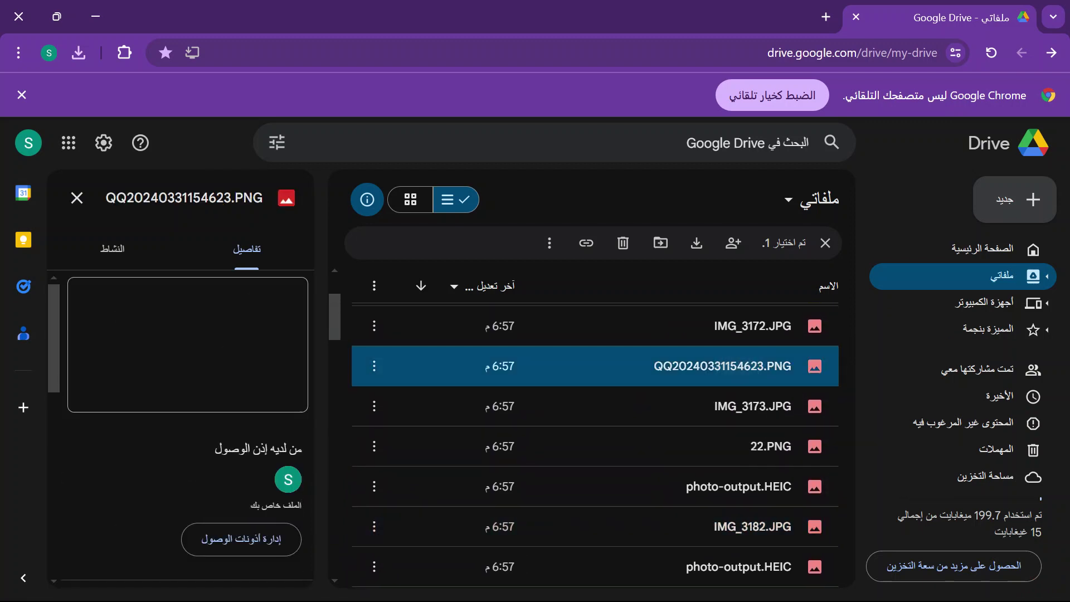
pyautogui.doubleClick(733, 366)
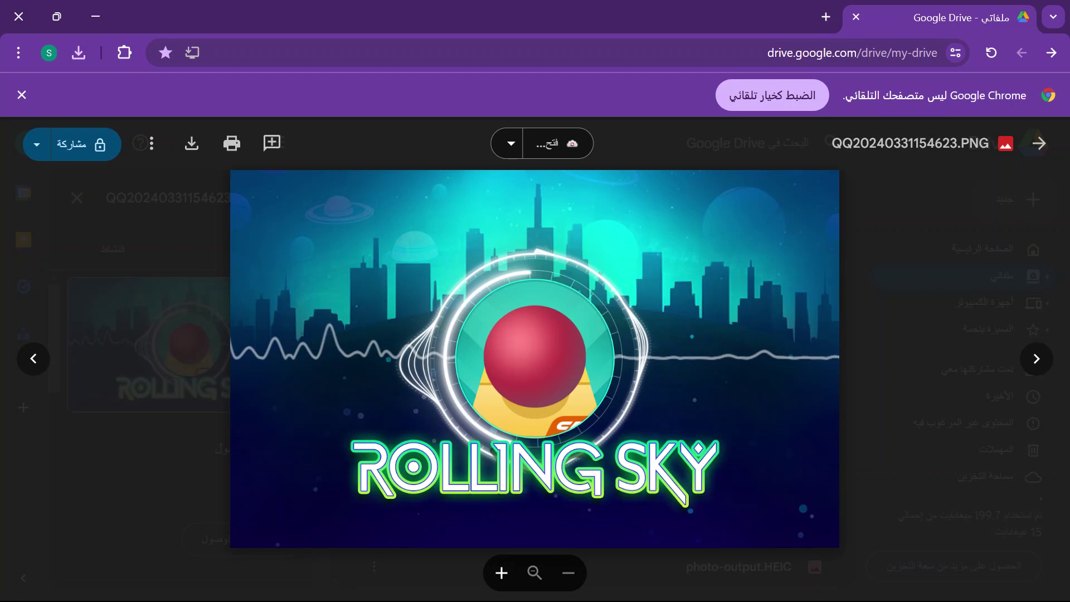
pyautogui.click(191, 143)
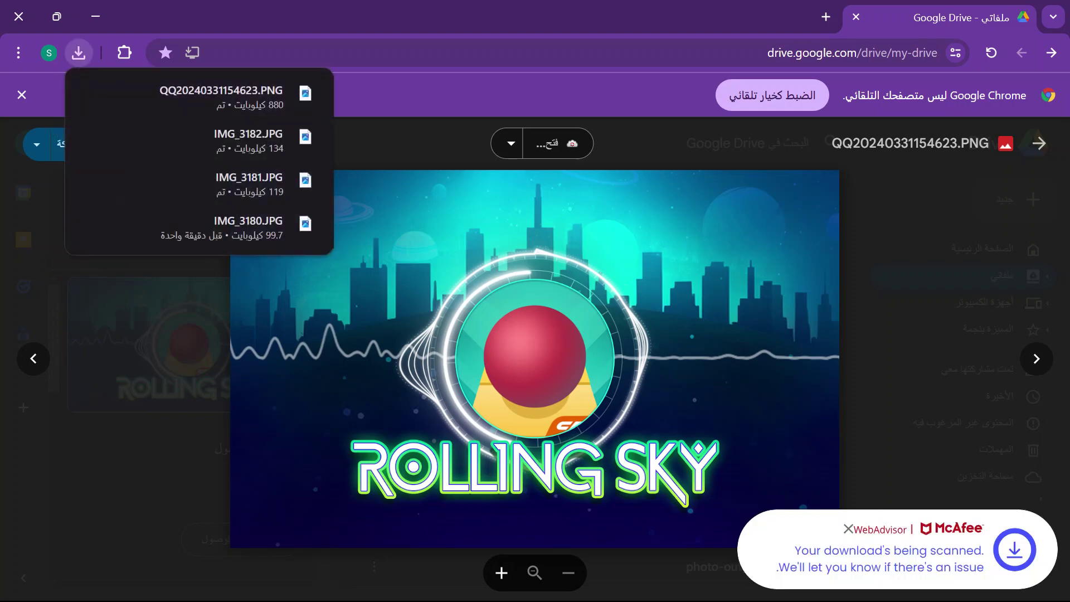
pyautogui.press('Escape')
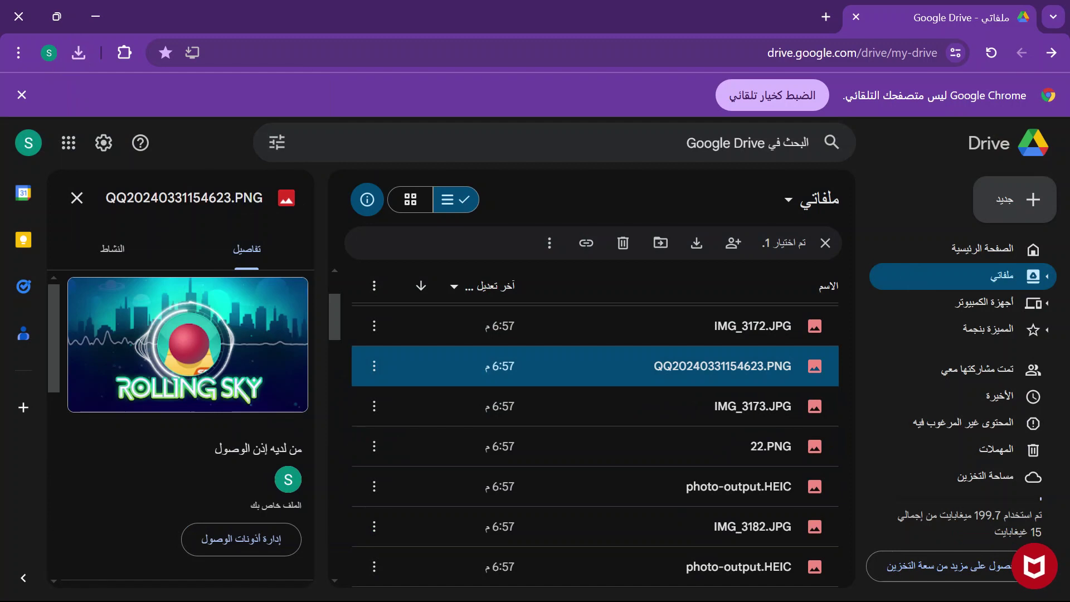
# Open the photo-output.HEIC listed directly above IMG_3172.JPG, download it and return to the file list.
pyautogui.scroll(2, 595, 427)
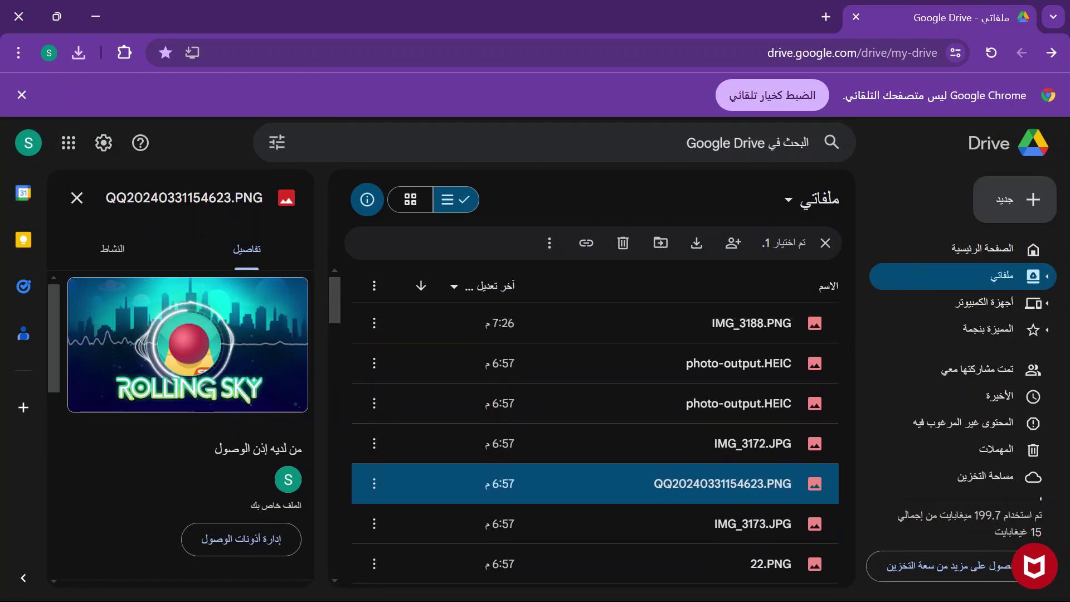
pyautogui.click(759, 390)
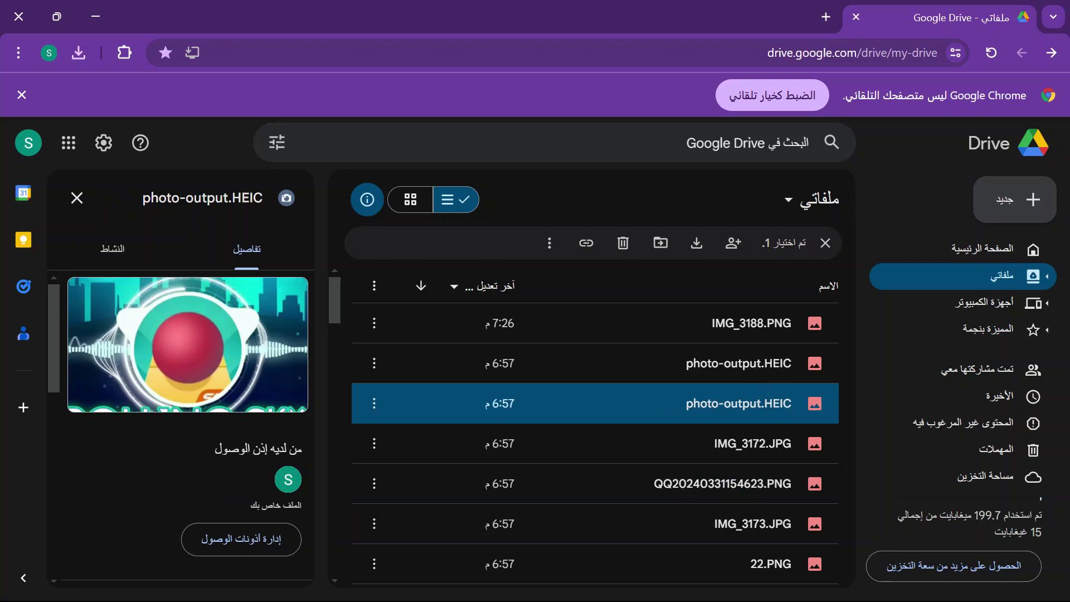
pyautogui.click(763, 363)
pyautogui.click(739, 403)
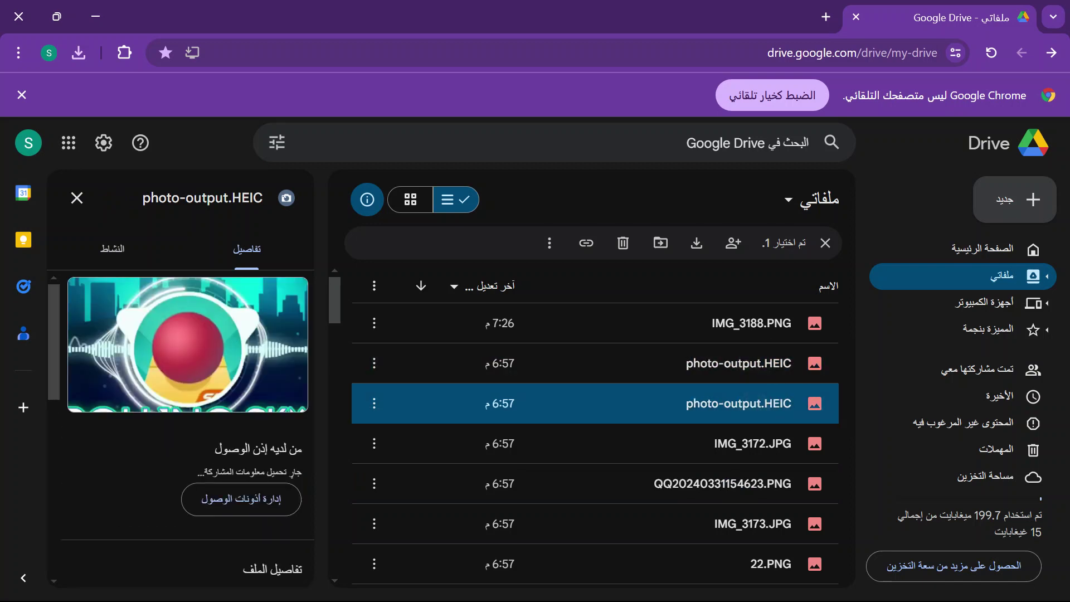
pyautogui.doubleClick(748, 407)
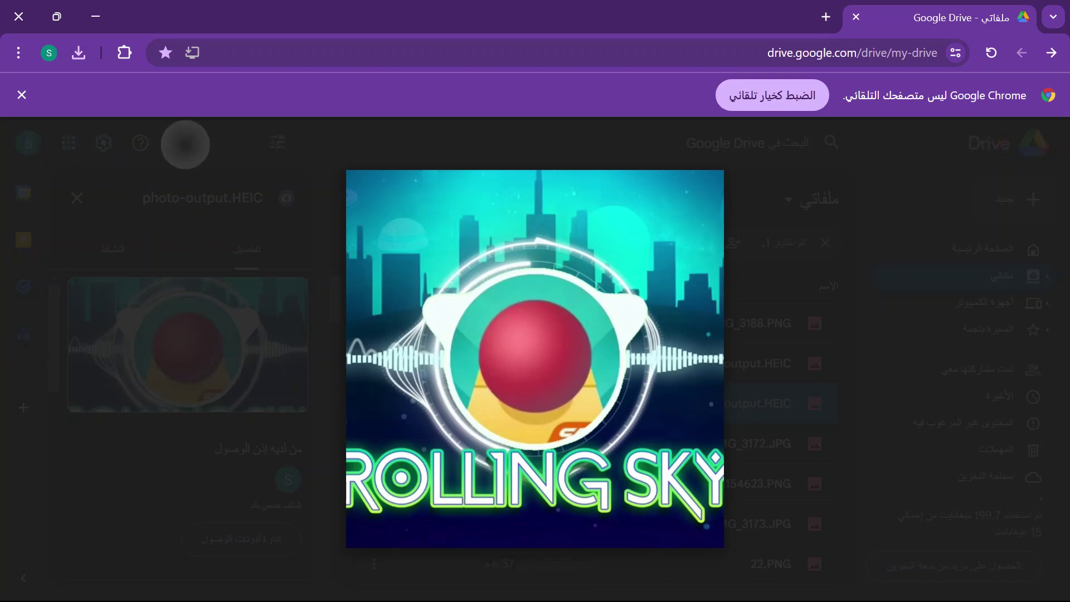
pyautogui.click(191, 143)
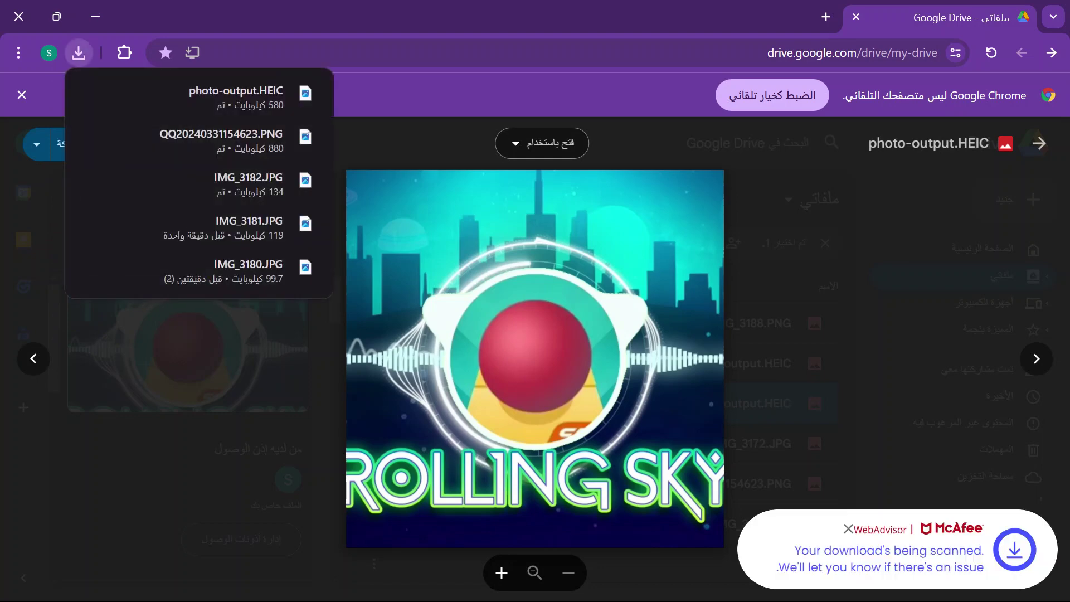
pyautogui.click(799, 274)
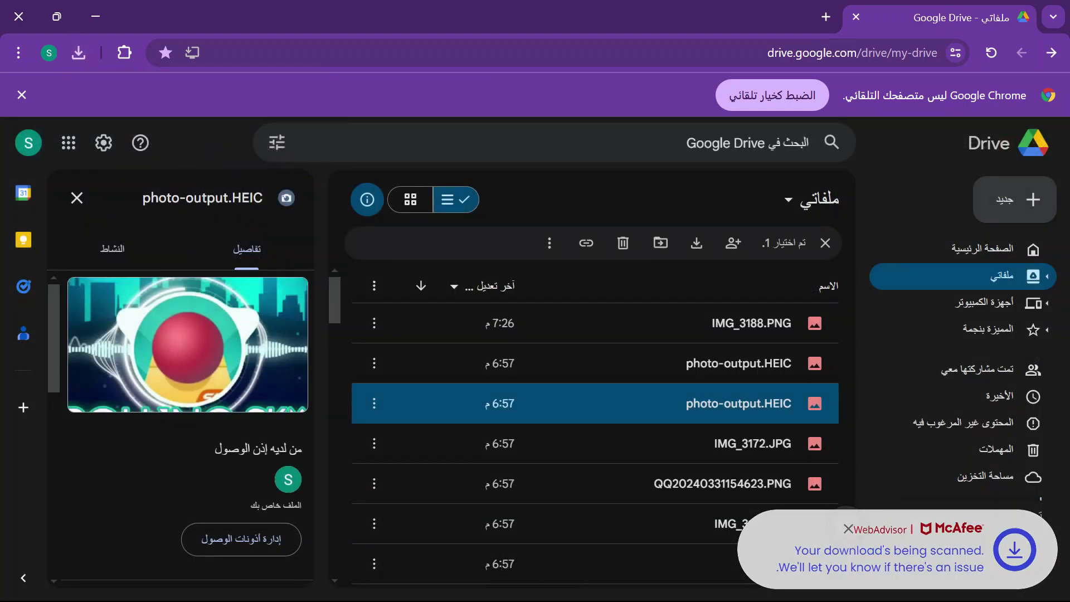
# Open the photo-output.HEIC listed directly below IMG_3188.PNG, download it and return to the file list.
pyautogui.click(682, 362)
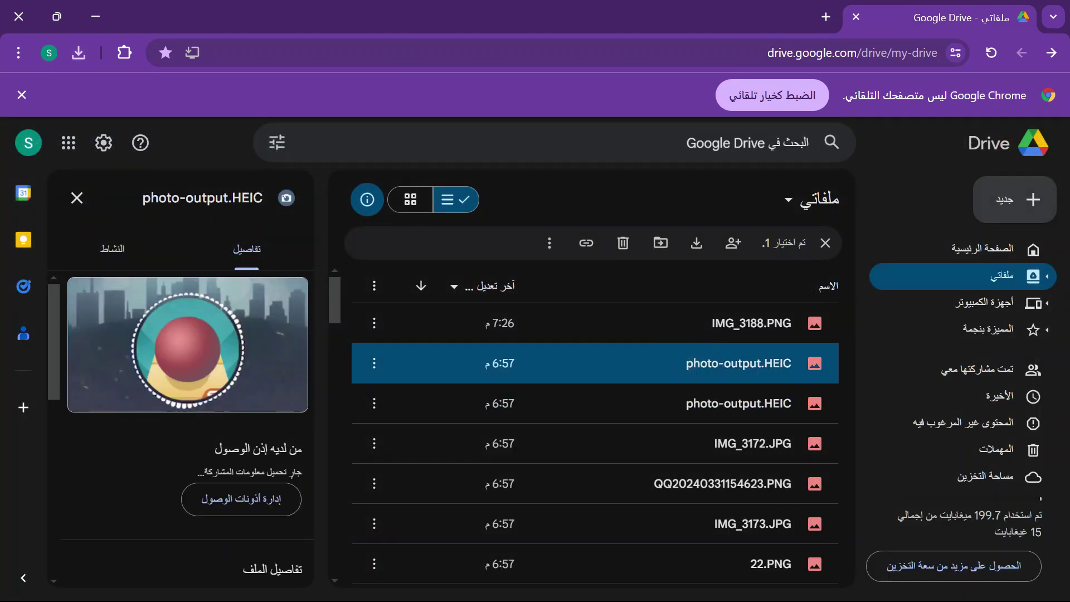
pyautogui.click(673, 361)
pyautogui.click(673, 361)
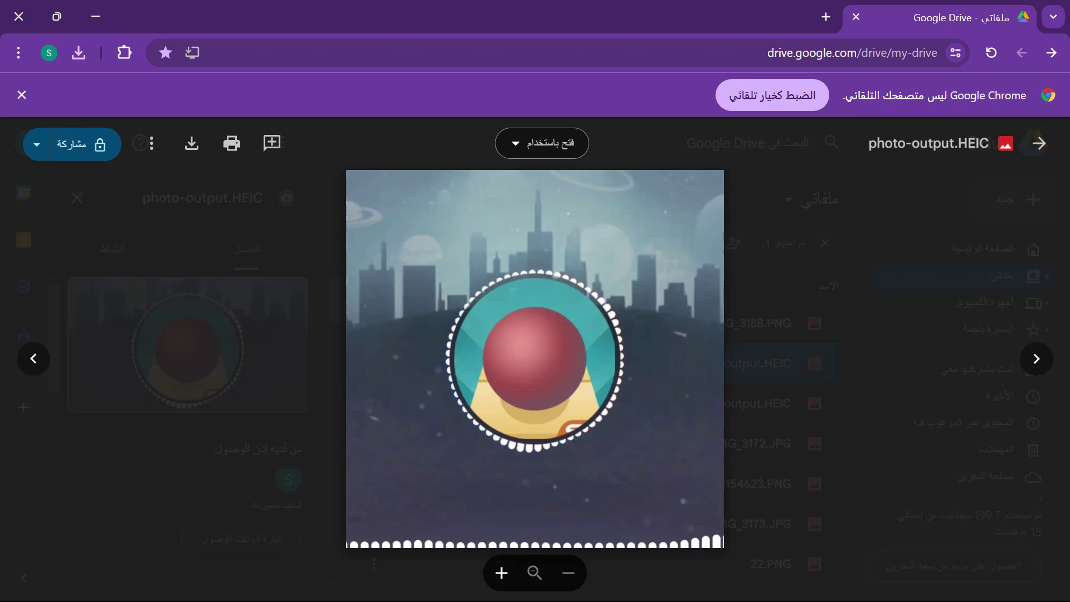
pyautogui.click(191, 144)
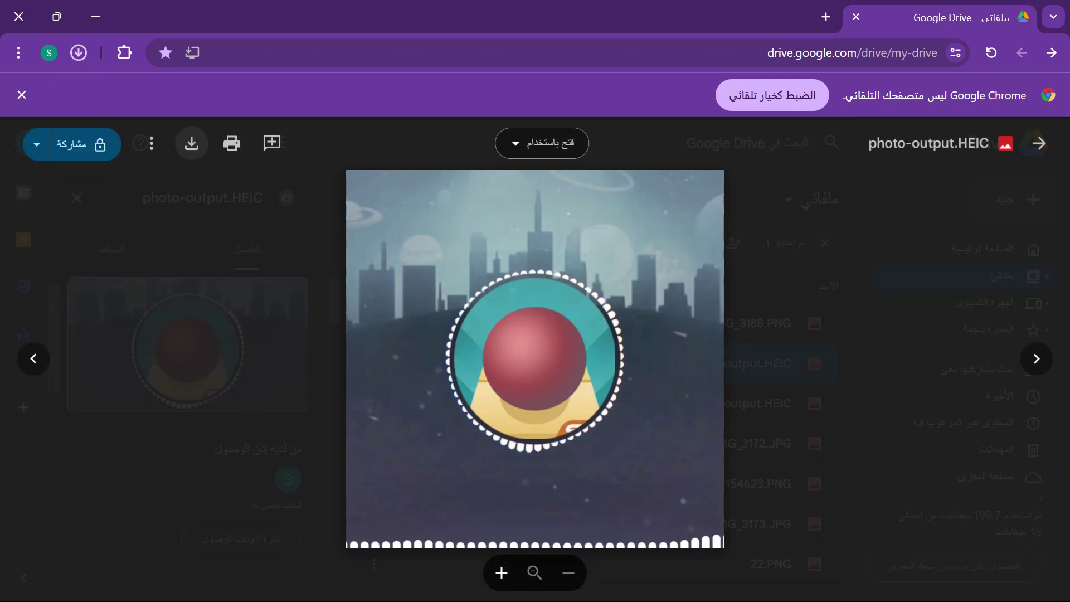
pyautogui.press('Escape')
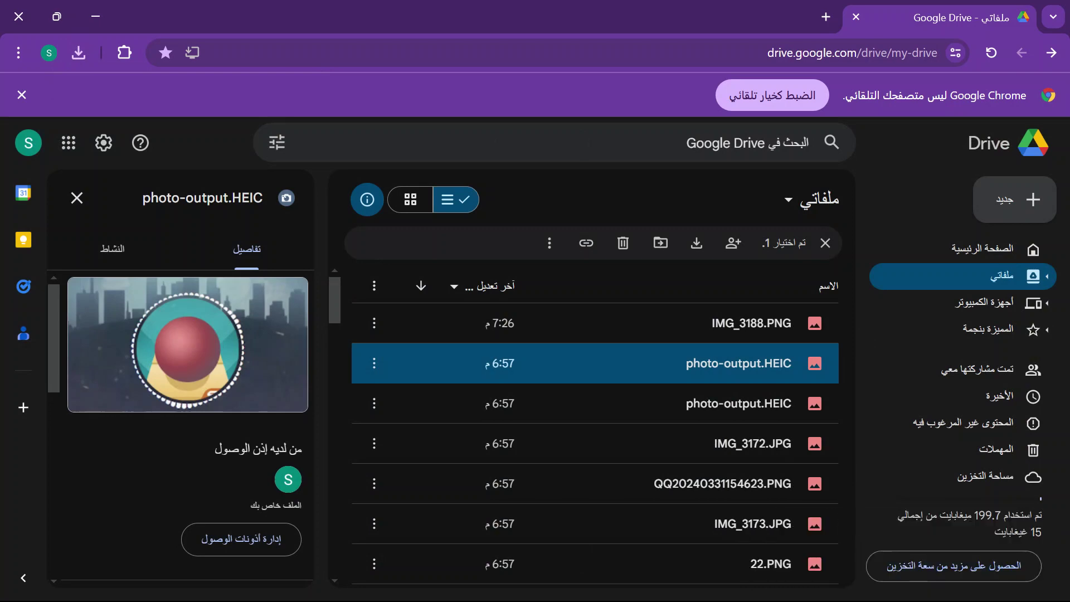
# In File Explorer, move IMG_3180, IMG_3181 and IMG_3182 from the Downloads folder to the pinned صور folder.
pyautogui.press('super')
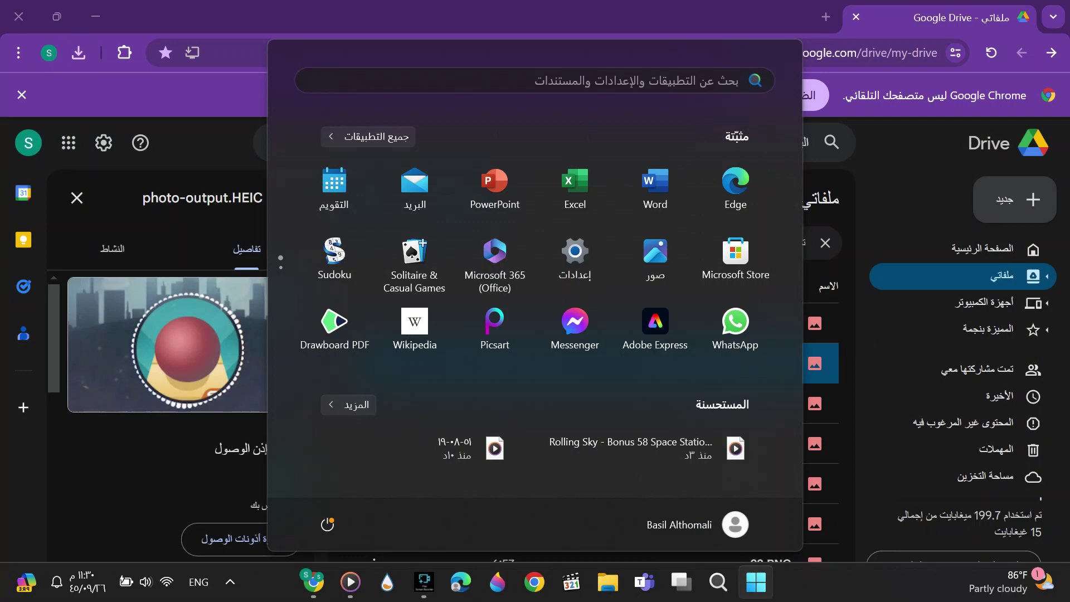
pyautogui.click(608, 582)
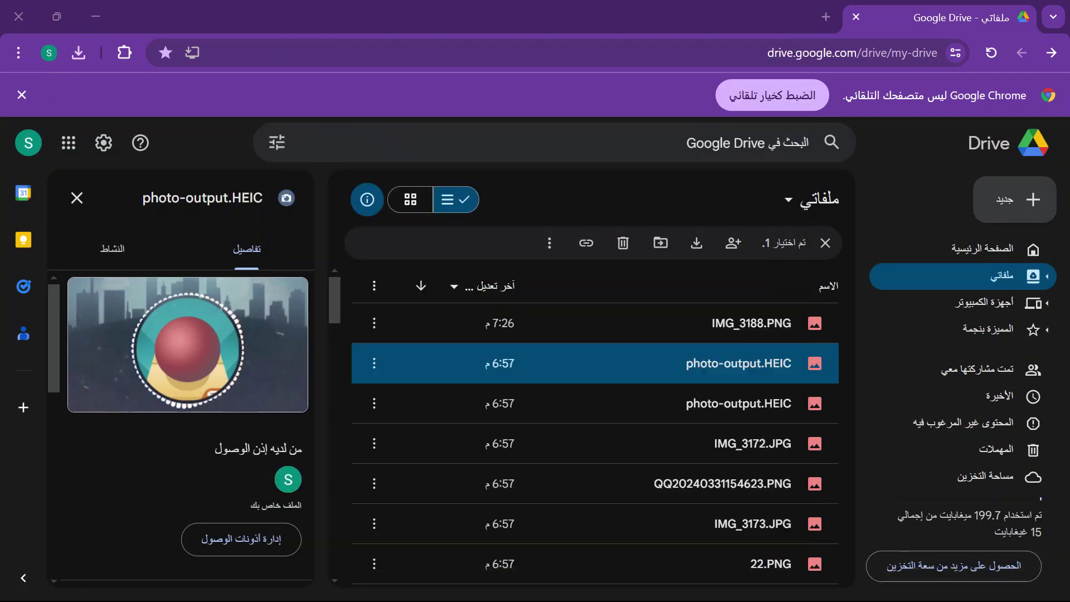
pyautogui.press('super+e')
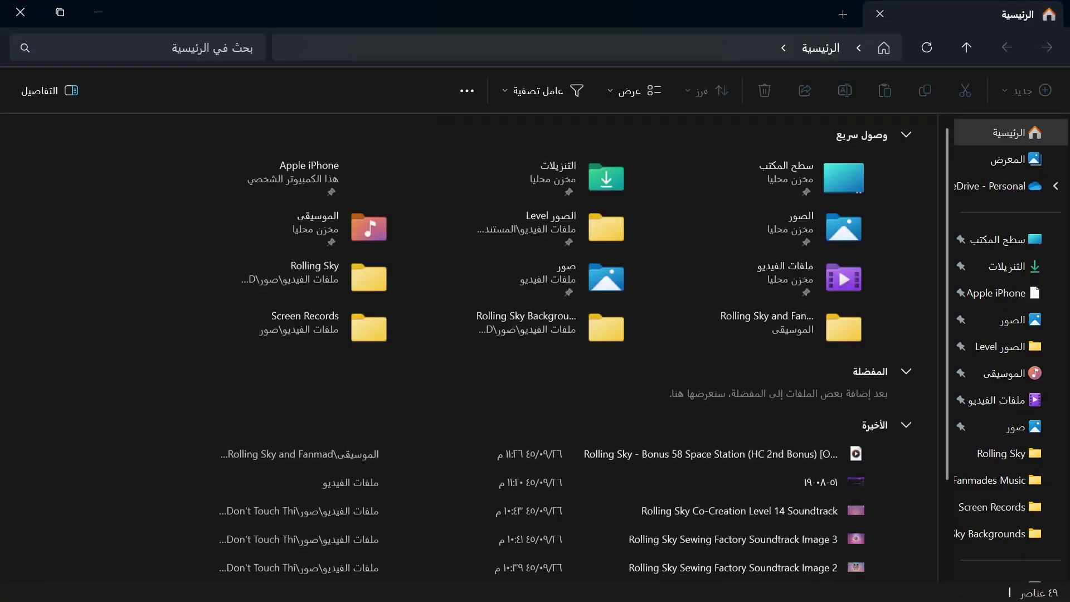
pyautogui.click(1007, 266)
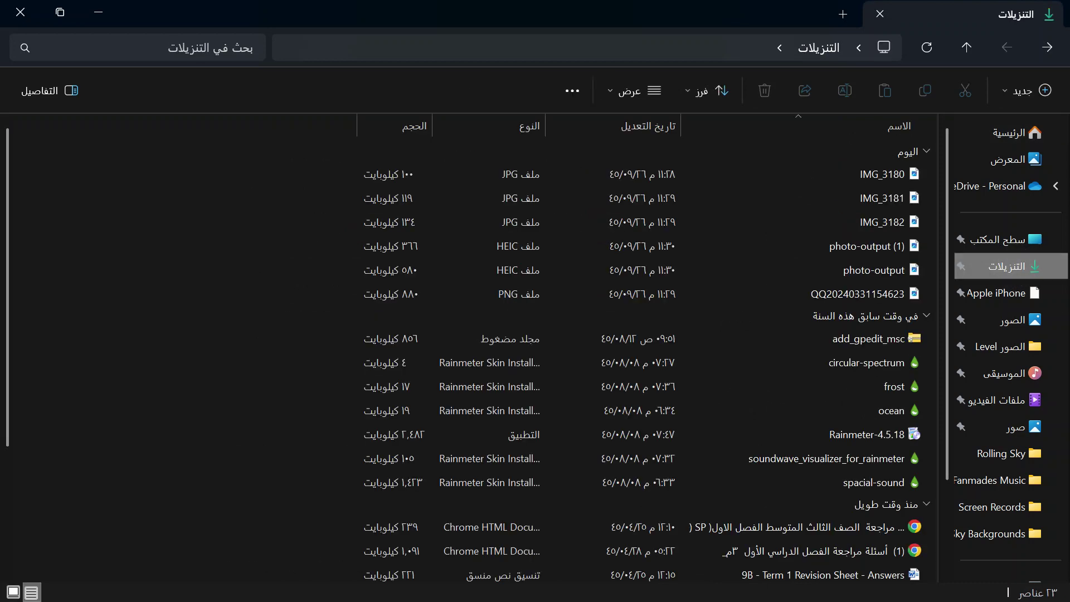
pyautogui.moveTo(348, 228); pyautogui.dragTo(513, 164)
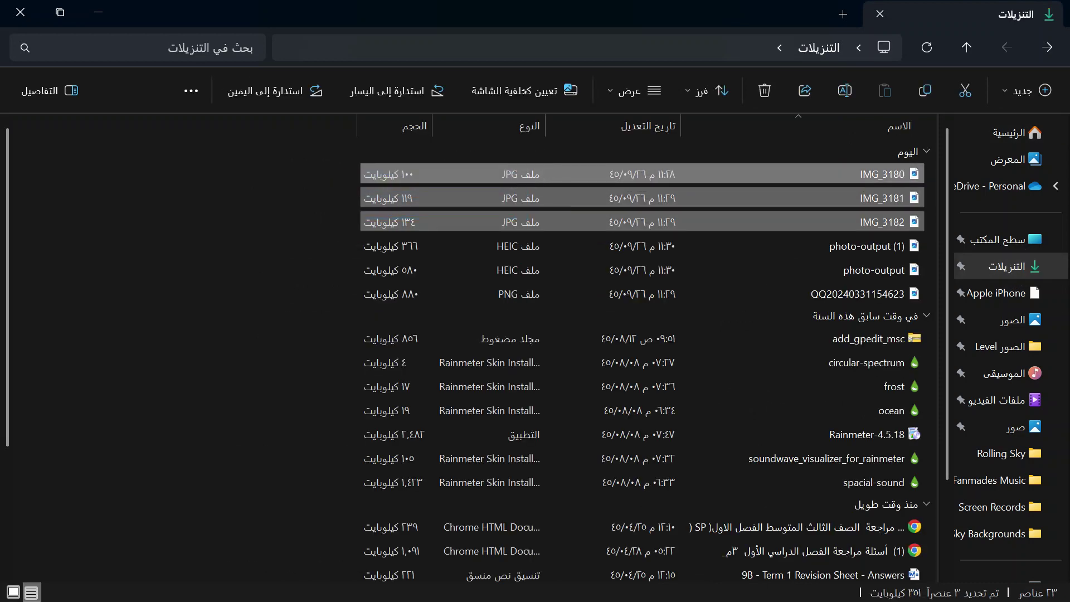
pyautogui.moveTo(891, 198); pyautogui.dragTo(1025, 433)
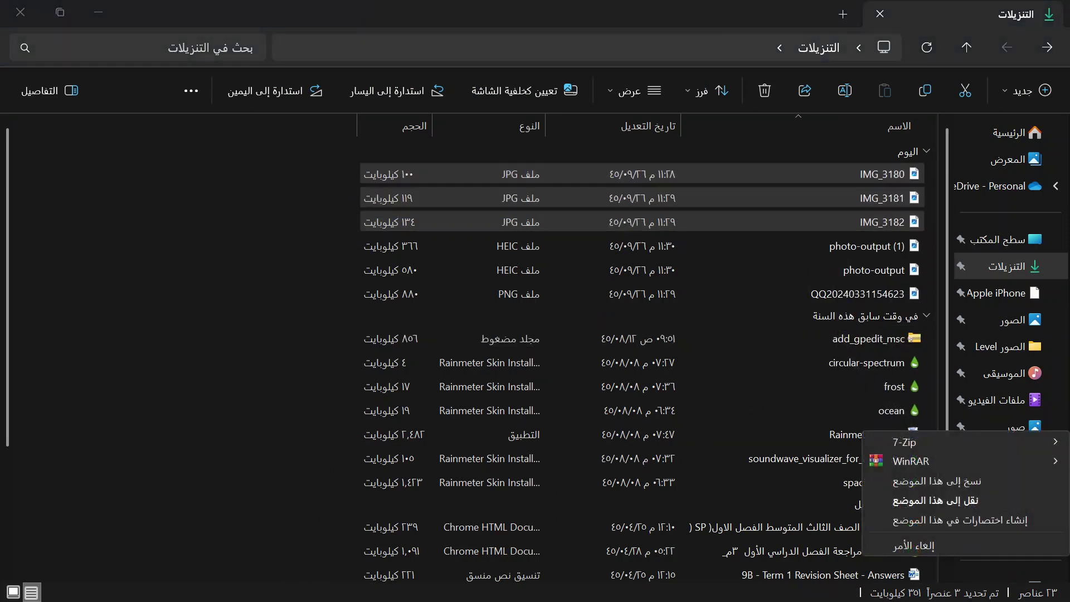
pyautogui.click(939, 500)
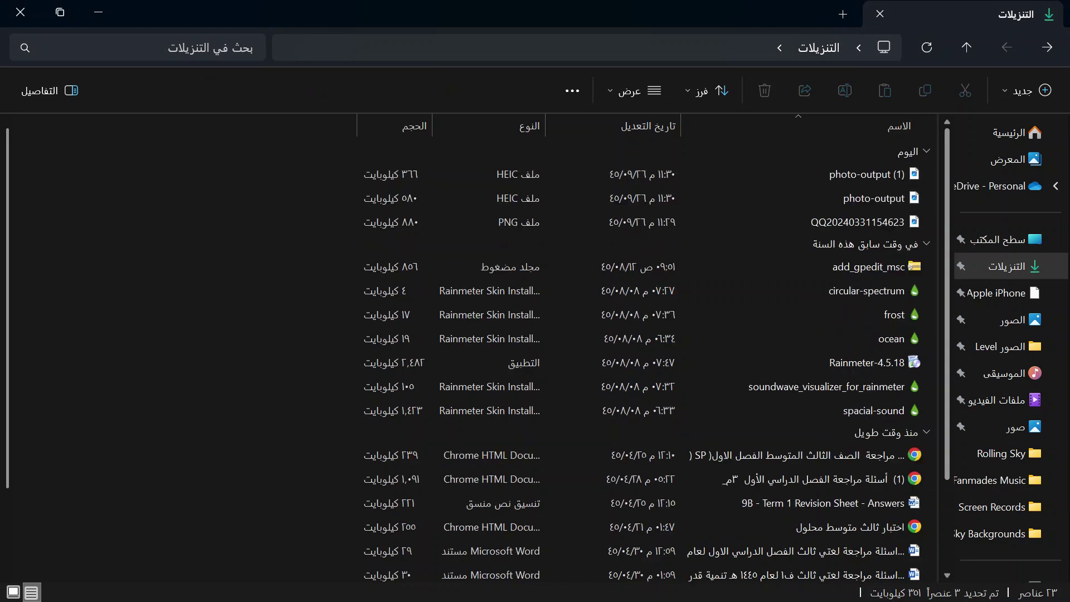
pyautogui.click(802, 222)
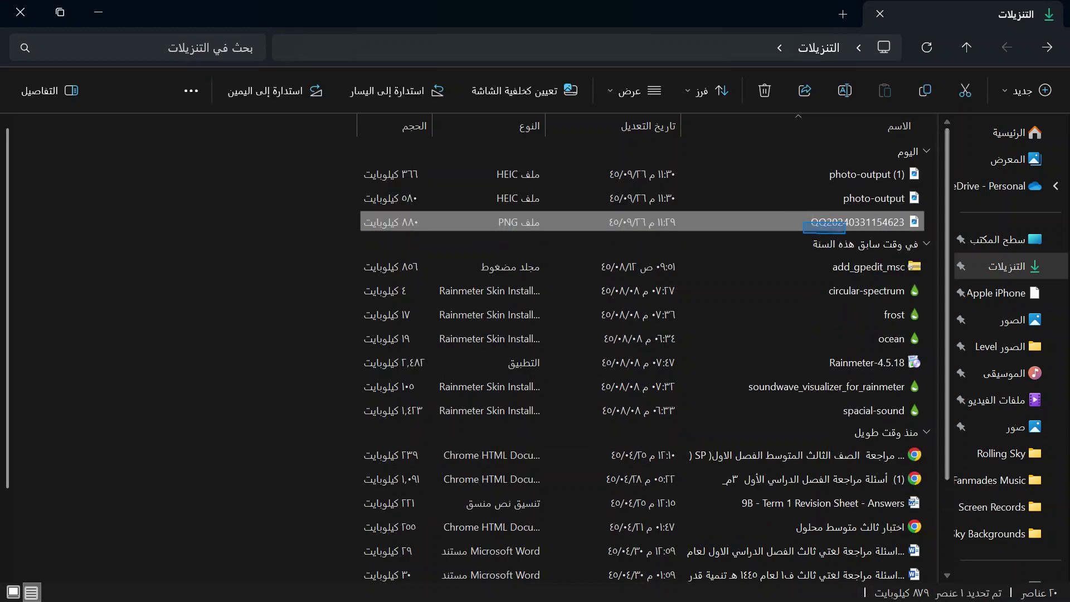
pyautogui.moveTo(802, 222); pyautogui.dragTo(979, 434)
pyautogui.click(936, 503)
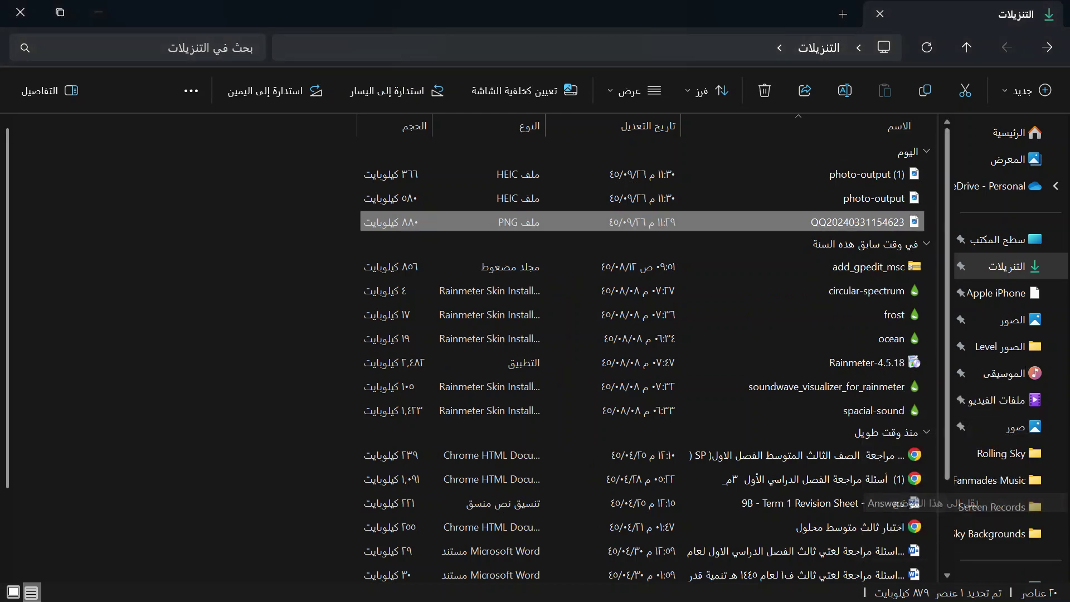
pyautogui.click(1002, 427)
pyautogui.click(1011, 427)
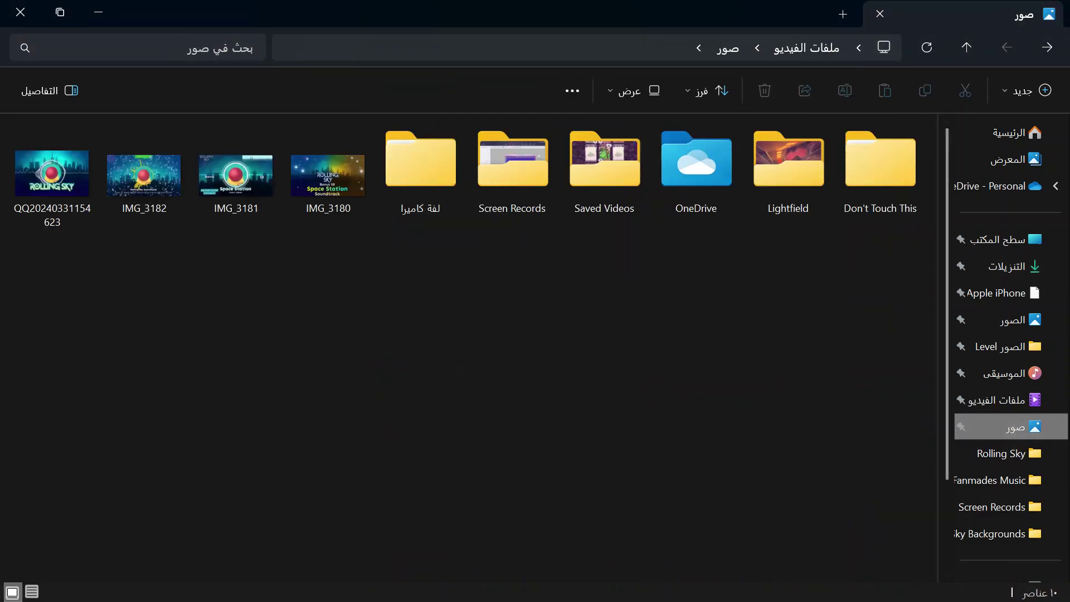
# Switch to Chrome, open CloudConvert in a new tab and log in with the Google account.
pyautogui.press('super')
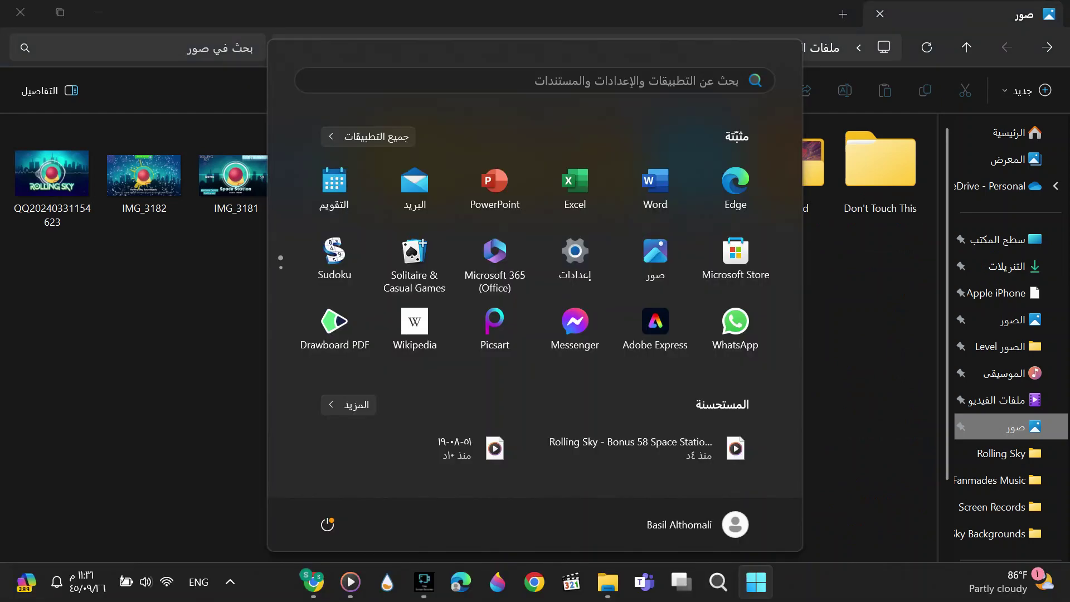
pyautogui.click(313, 583)
pyautogui.click(827, 16)
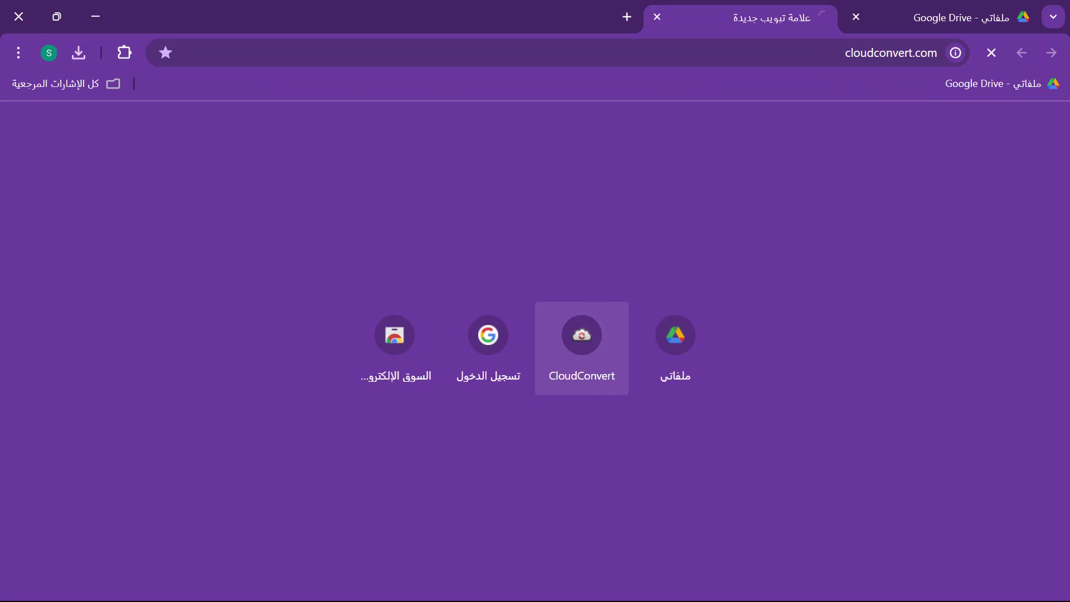
pyautogui.click(581, 335)
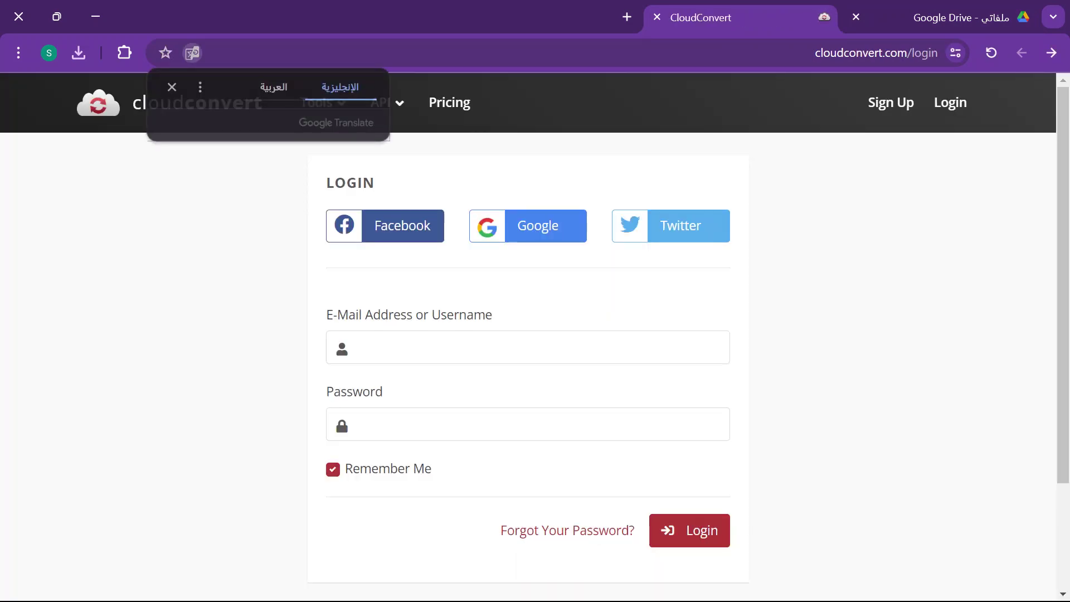
pyautogui.click(535, 226)
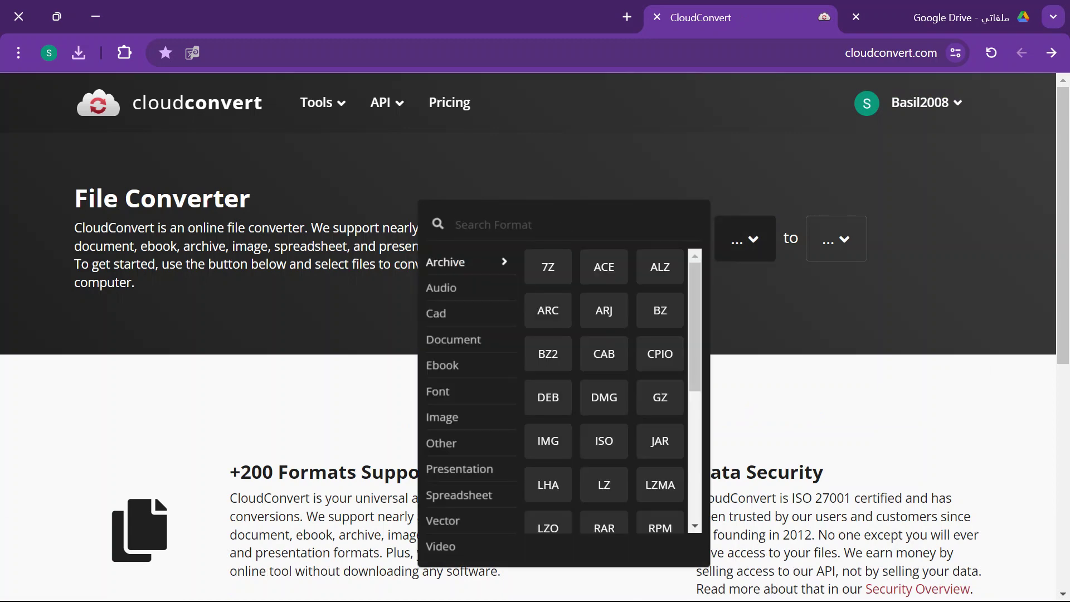
# Set the file conversion from HEIC to JPG.
pyautogui.moveTo(467, 418)
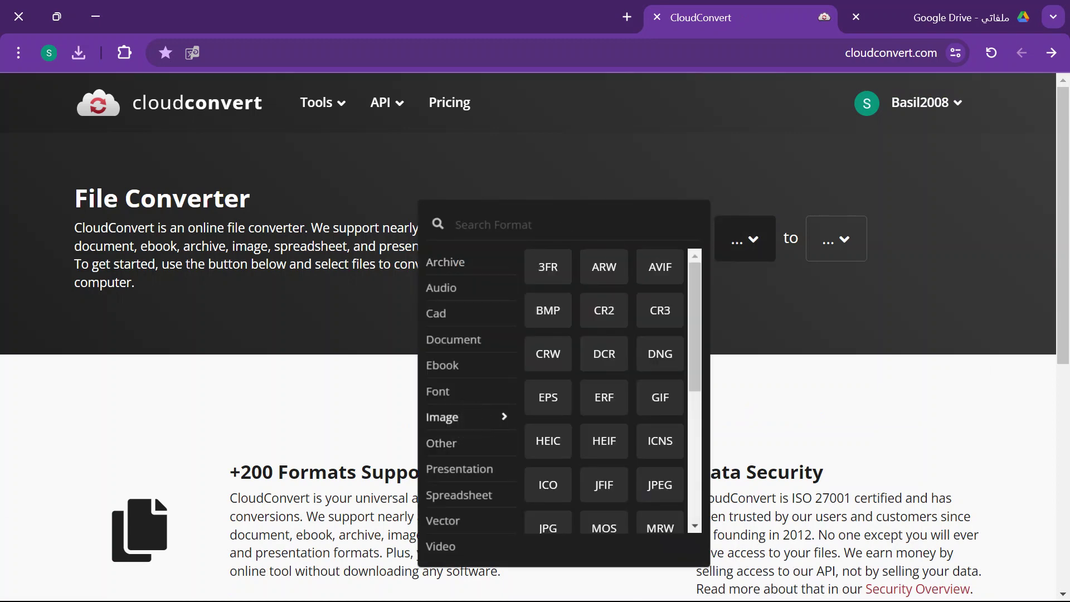
pyautogui.click(547, 440)
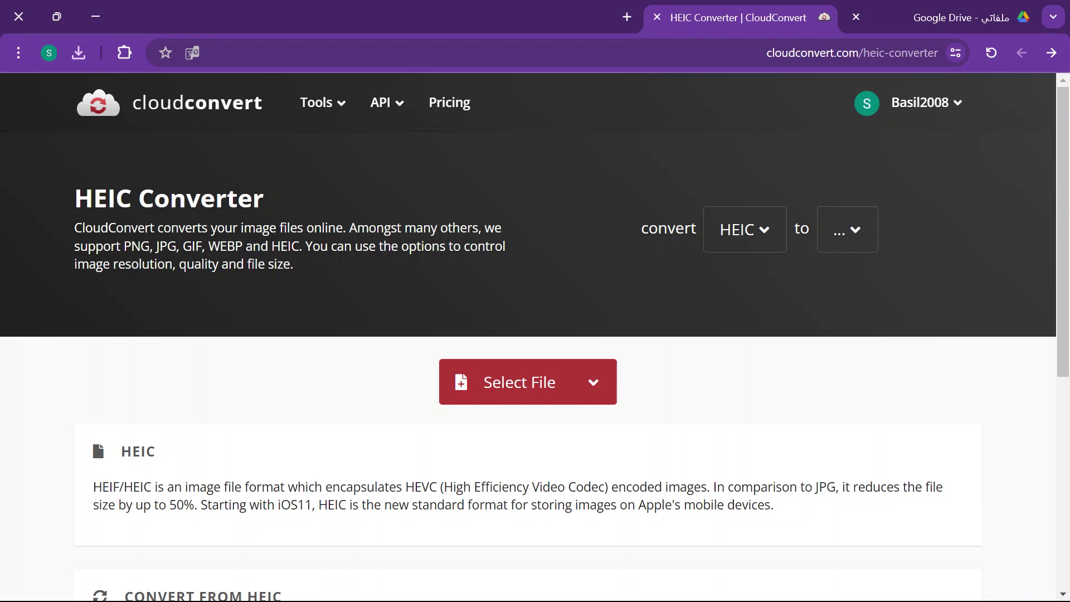
pyautogui.click(708, 301)
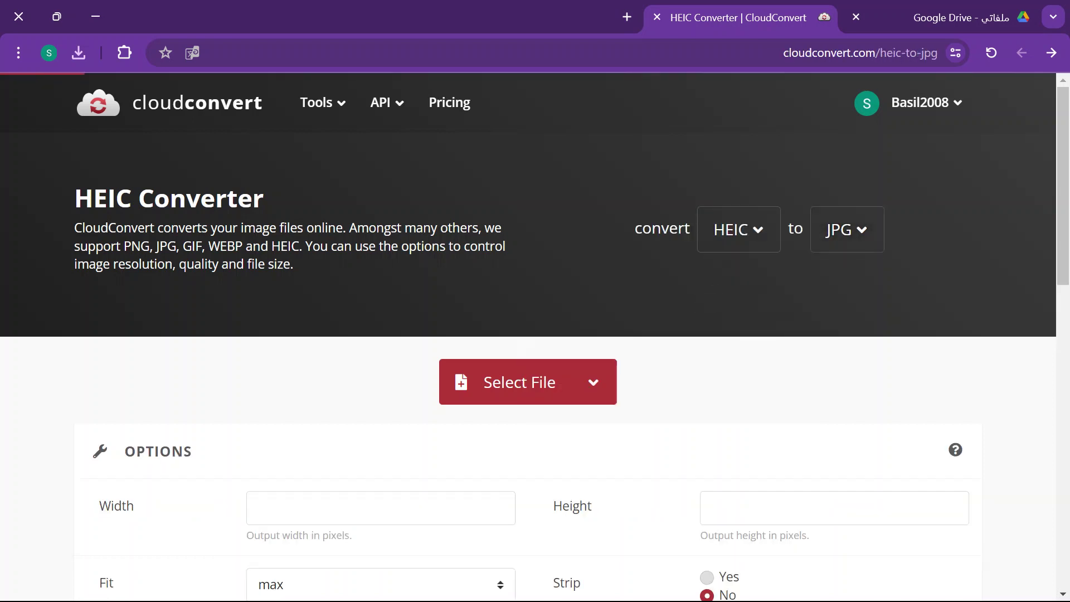
# Add the HEIC files photo-output (1) and photo-output from the Downloads folder to the converter.
pyautogui.click(500, 383)
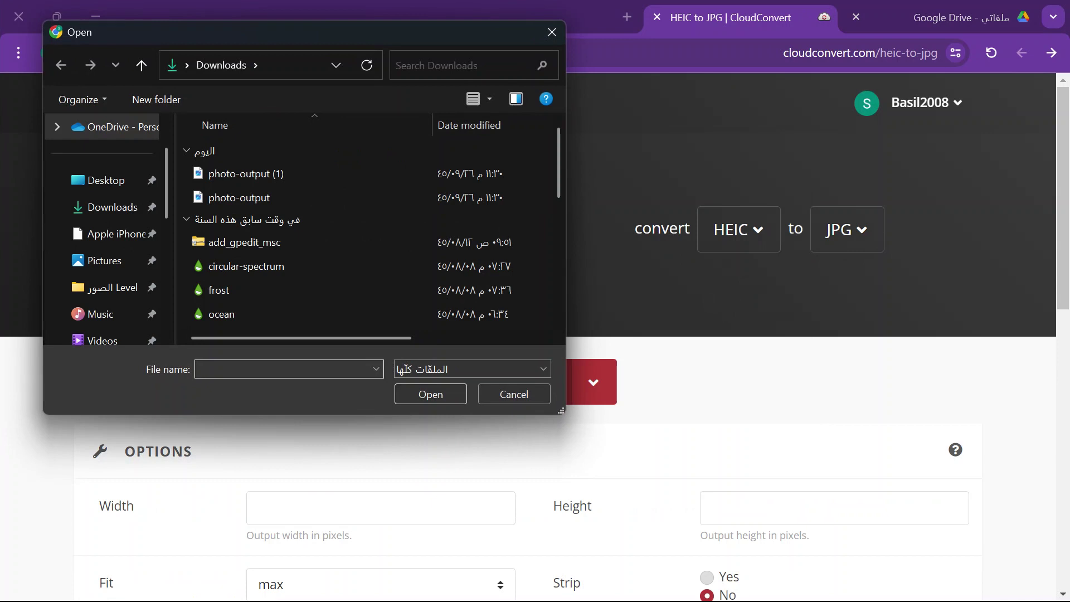
pyautogui.click(295, 192)
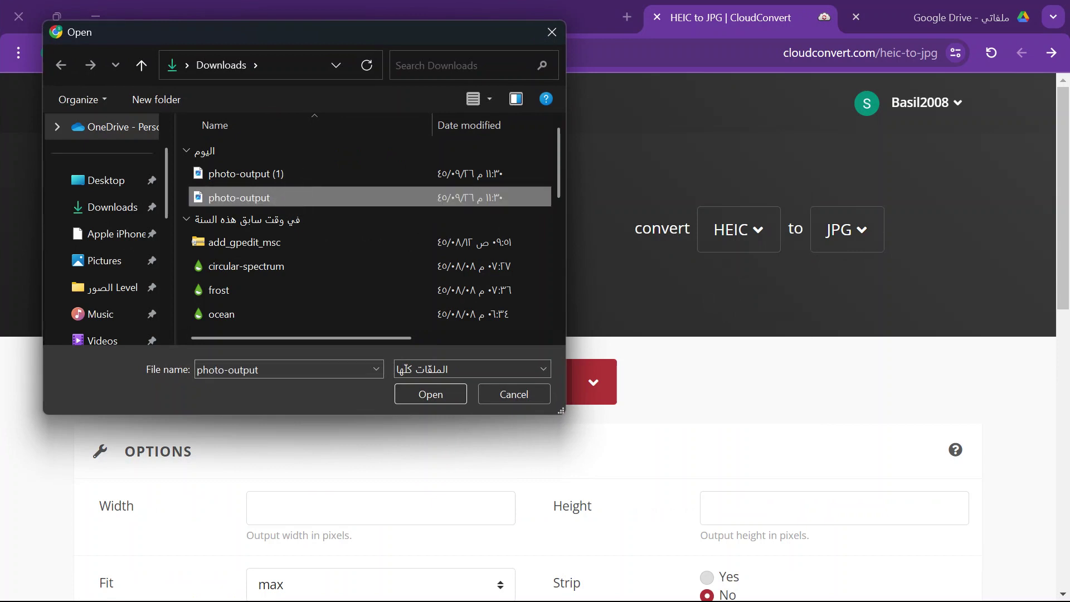
pyautogui.keyDown('ctrl'); pyautogui.click(520, 173); pyautogui.keyUp('ctrl')
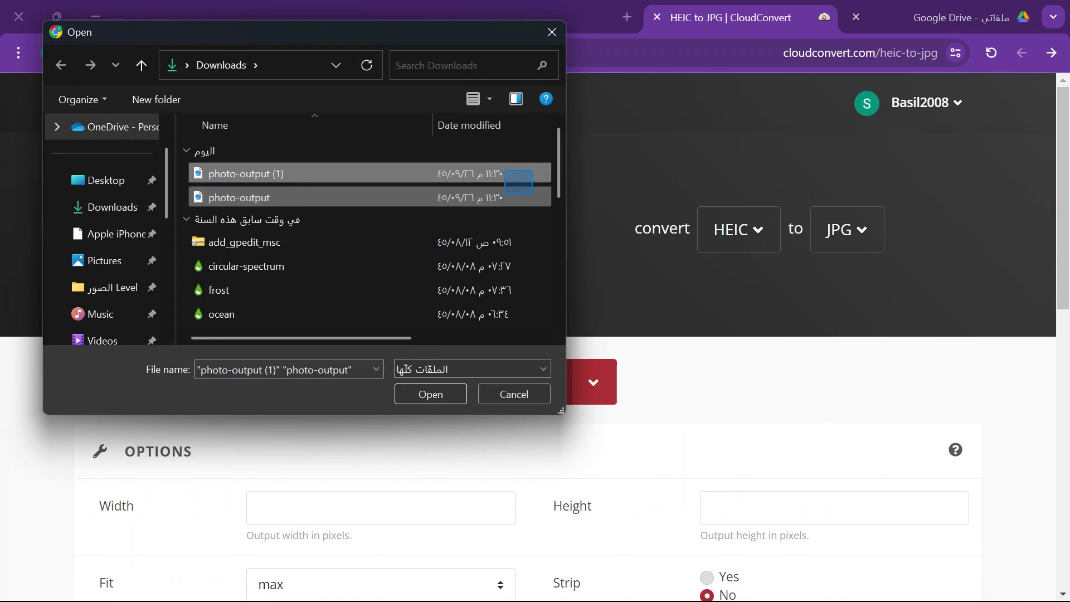
pyautogui.rightClick(505, 178)
pyautogui.click(428, 402)
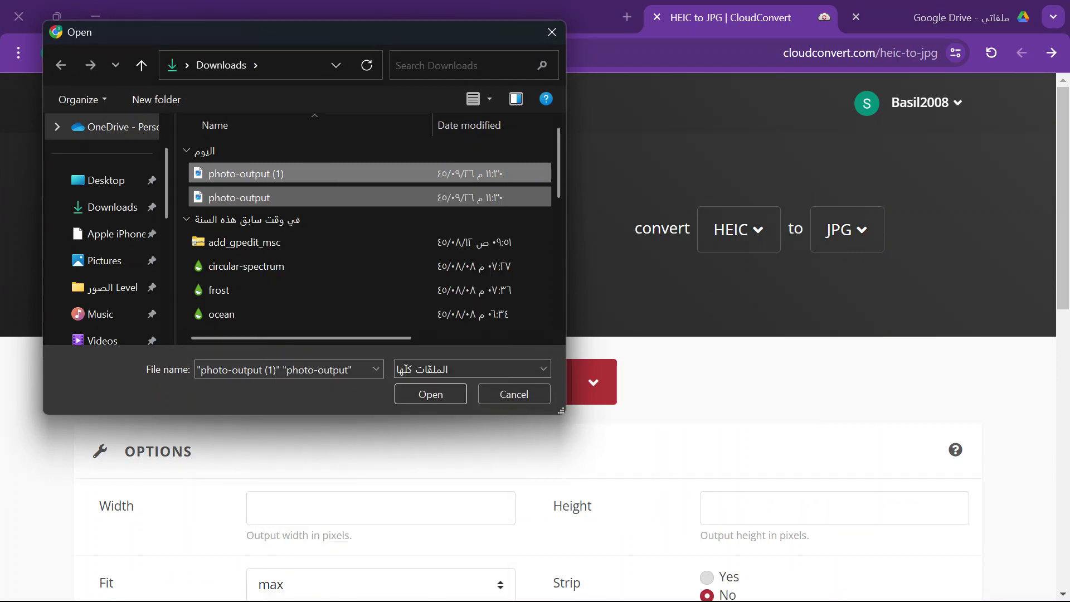
pyautogui.press('Return')
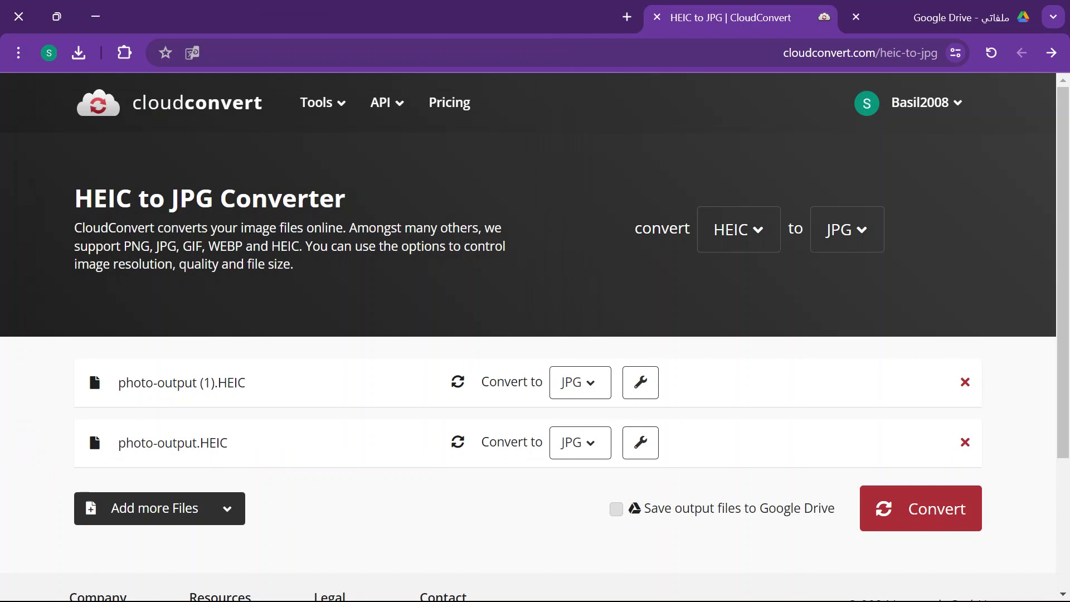
# Convert both HEIC files to JPG, close the image preview and download photo-output (1).jpg and photo-output.jpg.
pyautogui.scroll(-1, 763, 402)
pyautogui.click(921, 437)
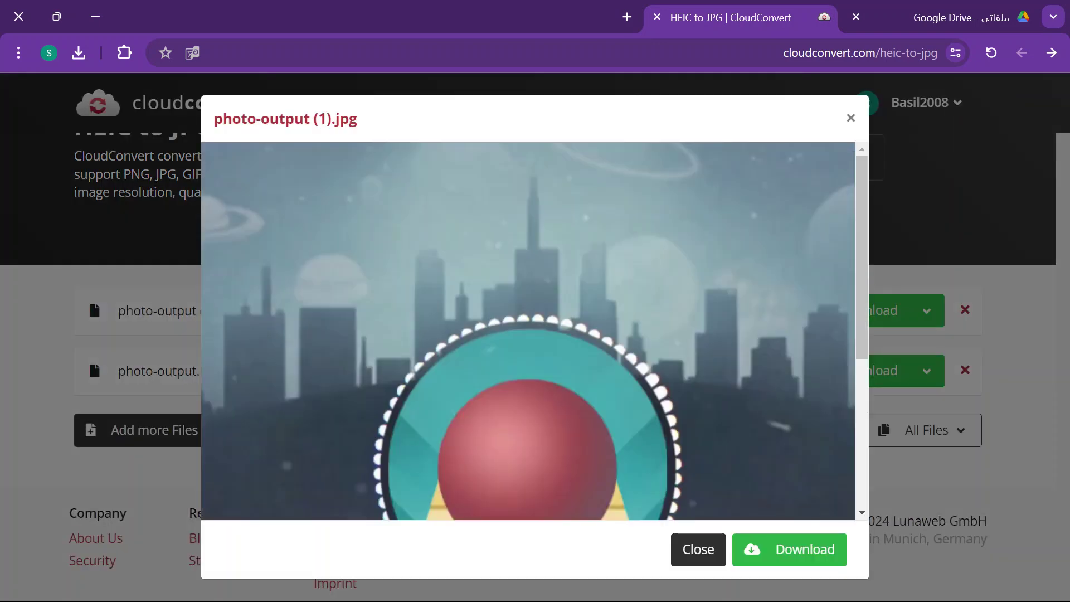
pyautogui.click(850, 118)
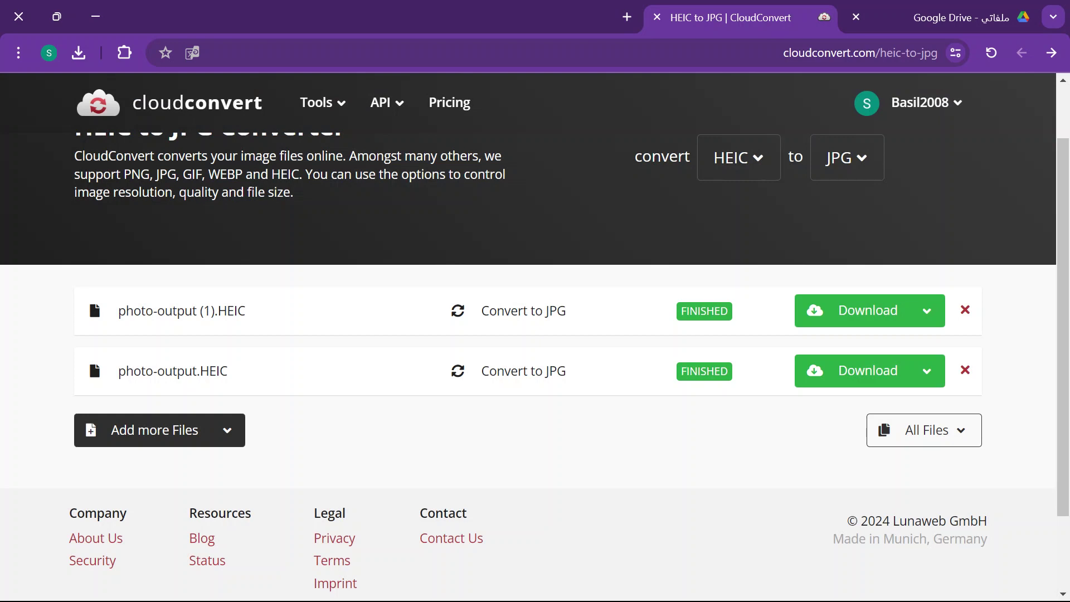
pyautogui.click(852, 310)
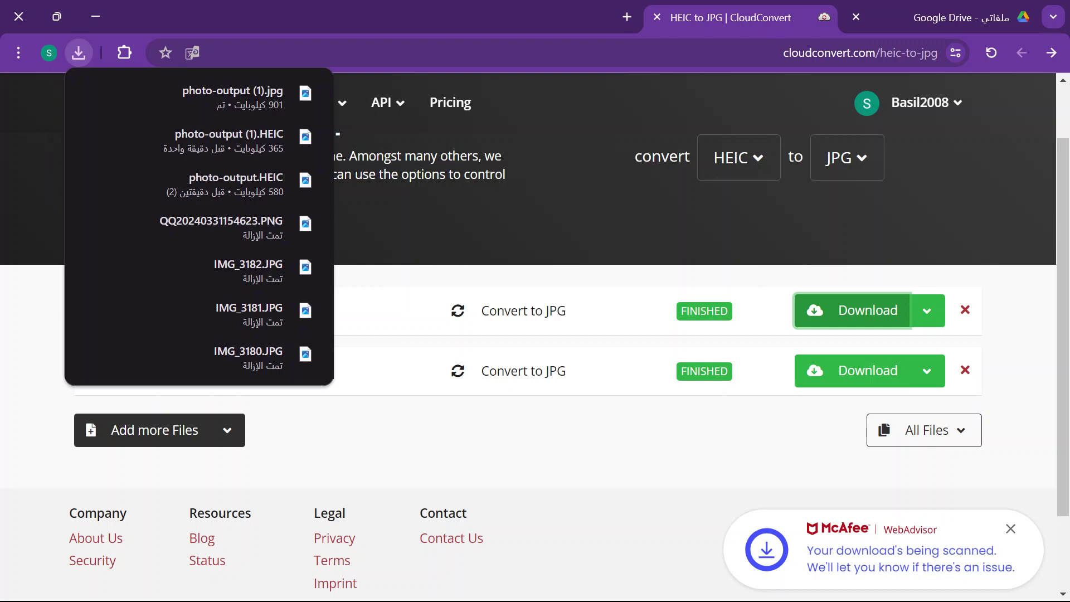
pyautogui.click(852, 371)
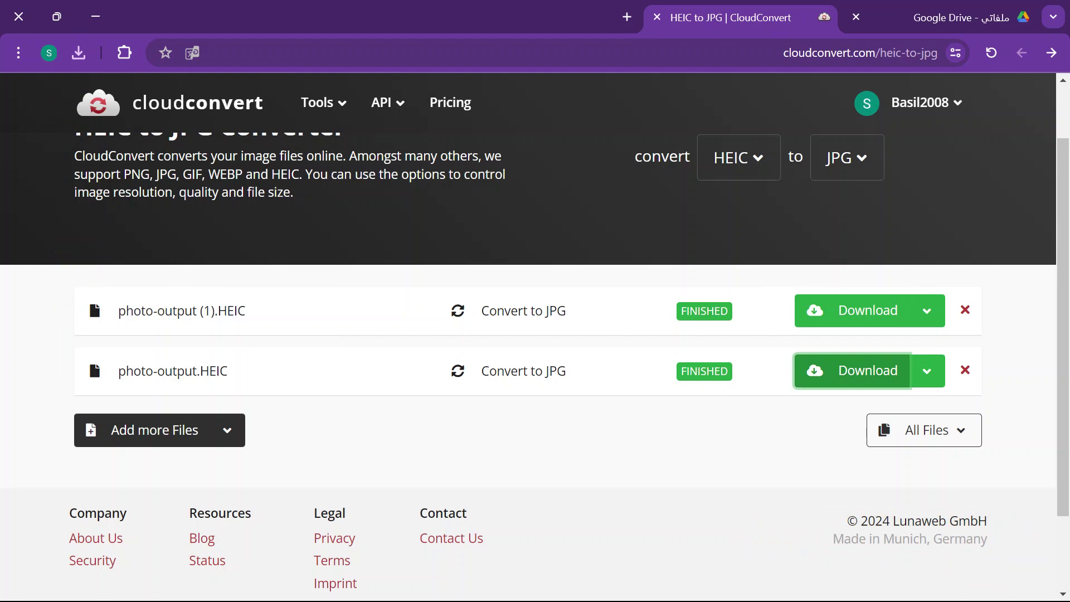
# Switch to File Explorer and delete the HEIC versions of photo-output and photo-output (1) from the Downloads folder.
pyautogui.press('super')
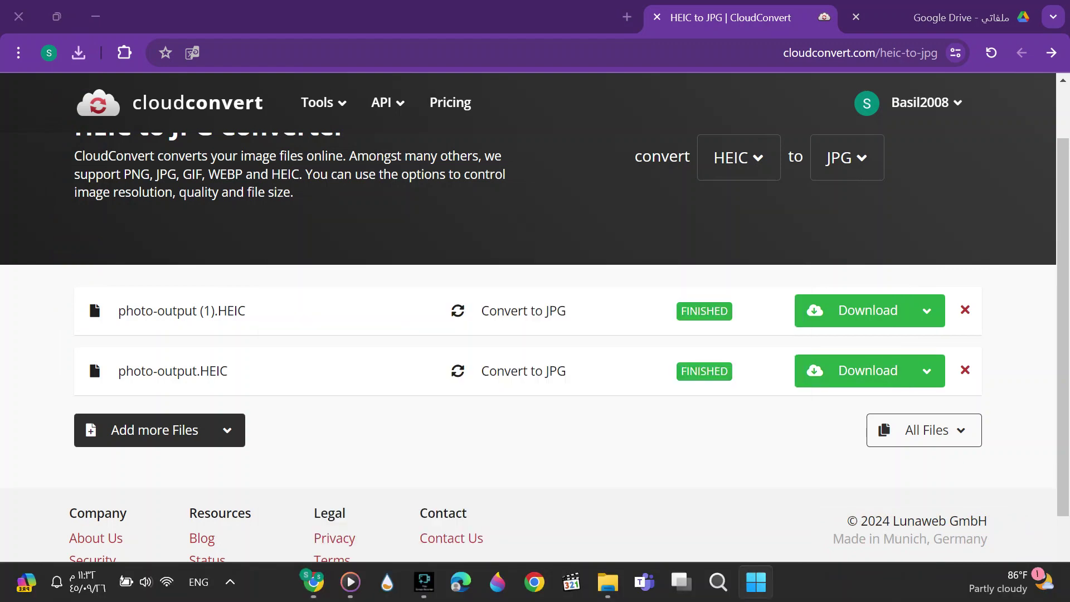
pyautogui.click(608, 582)
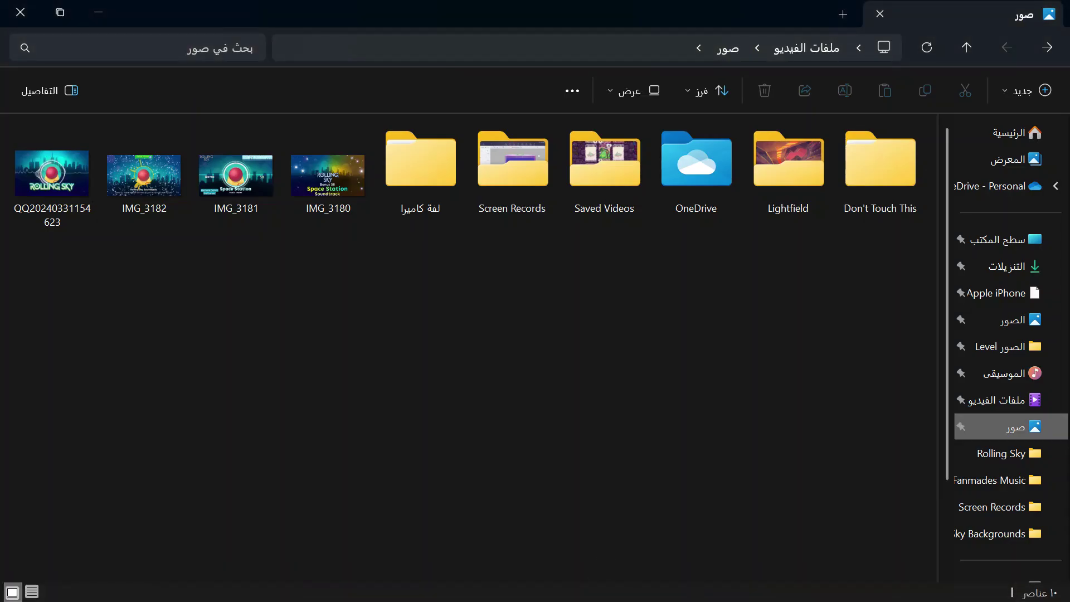
pyautogui.click(1006, 266)
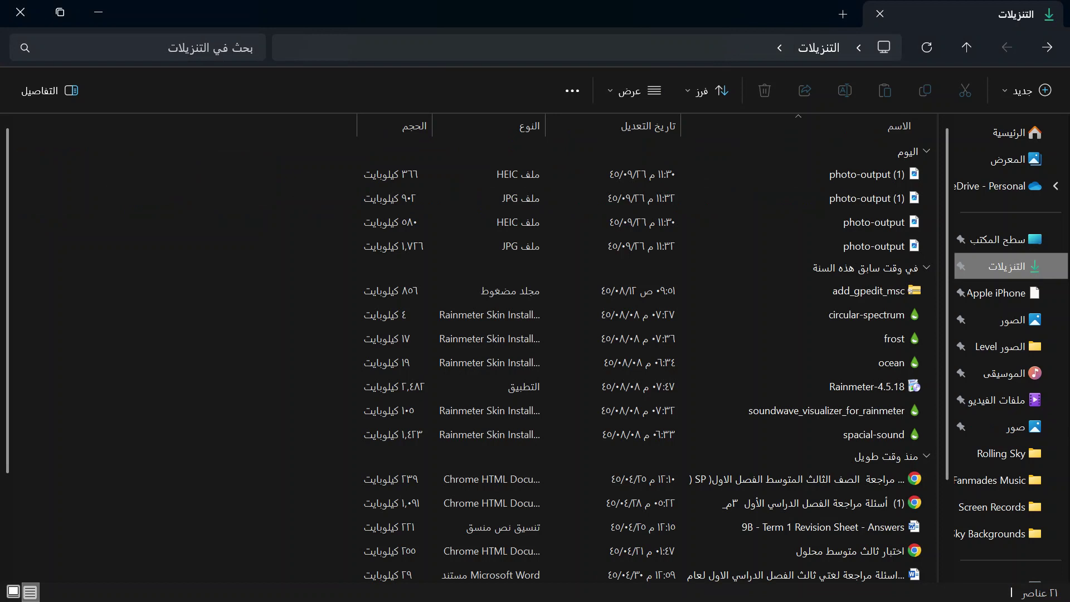
pyautogui.click(869, 221)
pyautogui.press('Delete')
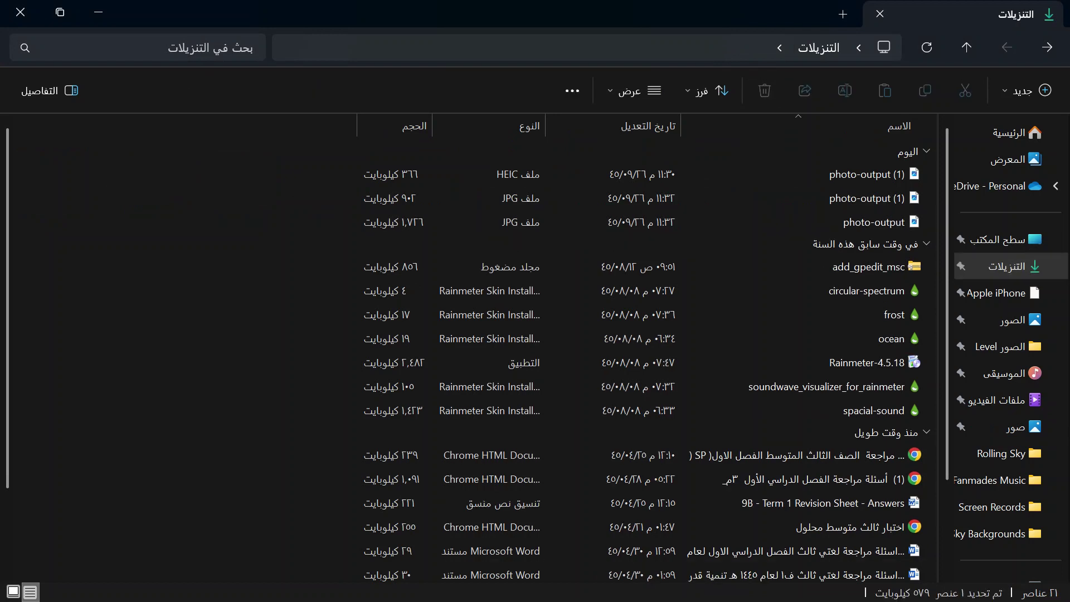
pyautogui.click(878, 171)
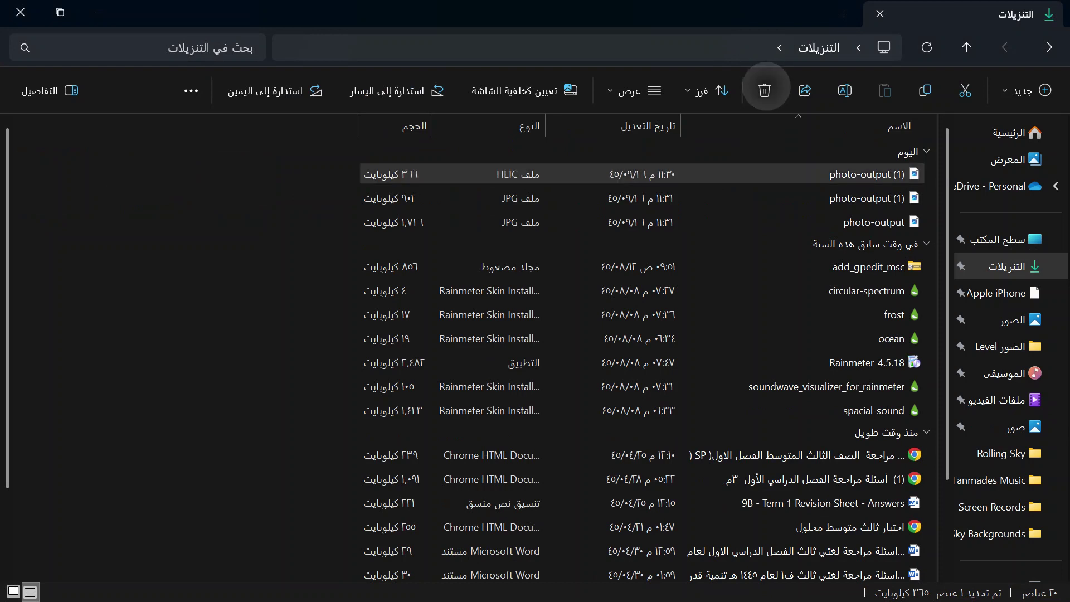
pyautogui.click(763, 90)
# Move the JPG files photo-output (1) and photo-output to the pinned صور folder and open that folder.
pyautogui.moveTo(342, 192); pyautogui.dragTo(501, 154)
pyautogui.moveTo(869, 167); pyautogui.dragTo(988, 429)
pyautogui.click(969, 498)
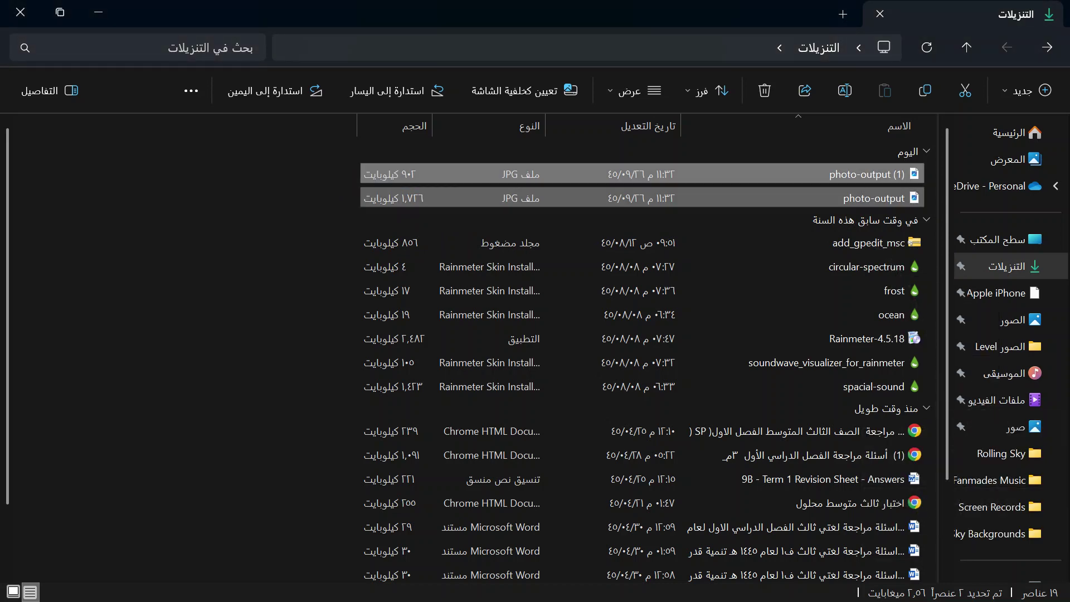
pyautogui.click(1009, 426)
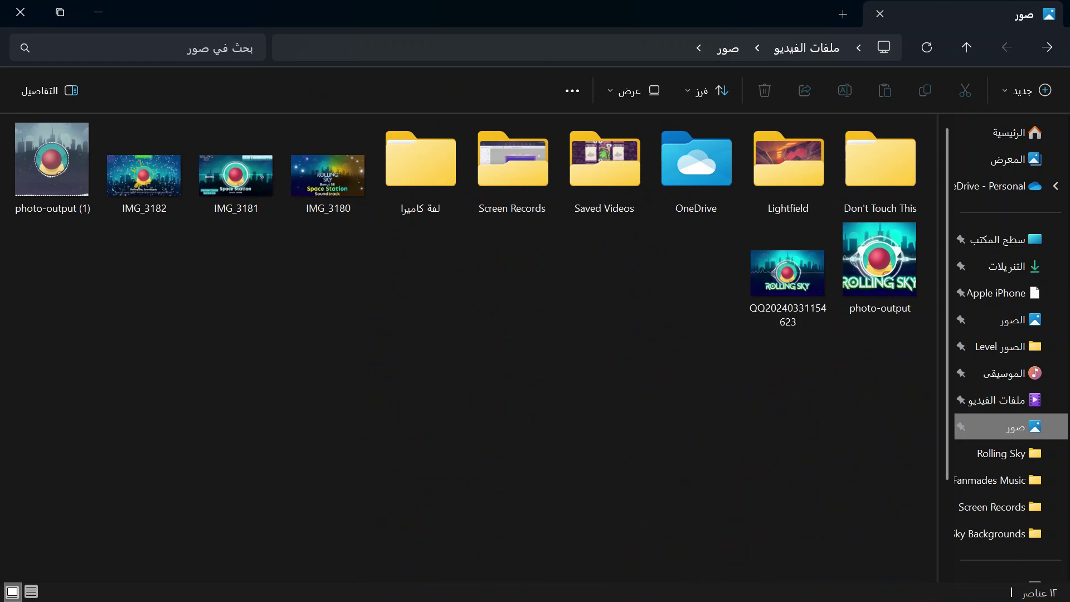
# Rename the image IMG_3180 as "Rolling Sky Bonus 58 Soundtrack".
pyautogui.click(317, 204)
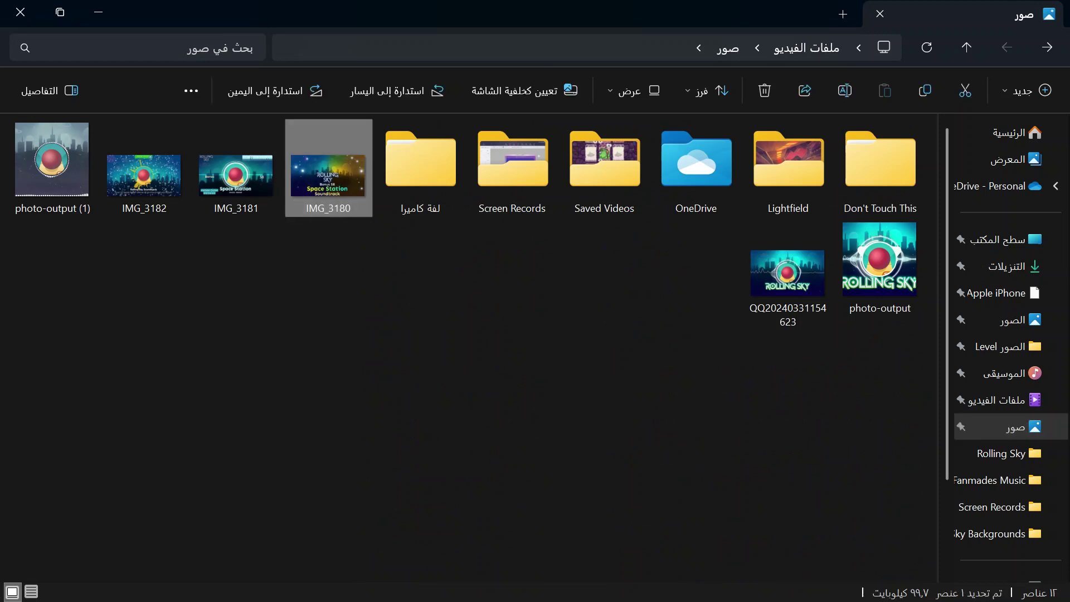
pyautogui.click(847, 84)
pyautogui.write('R')
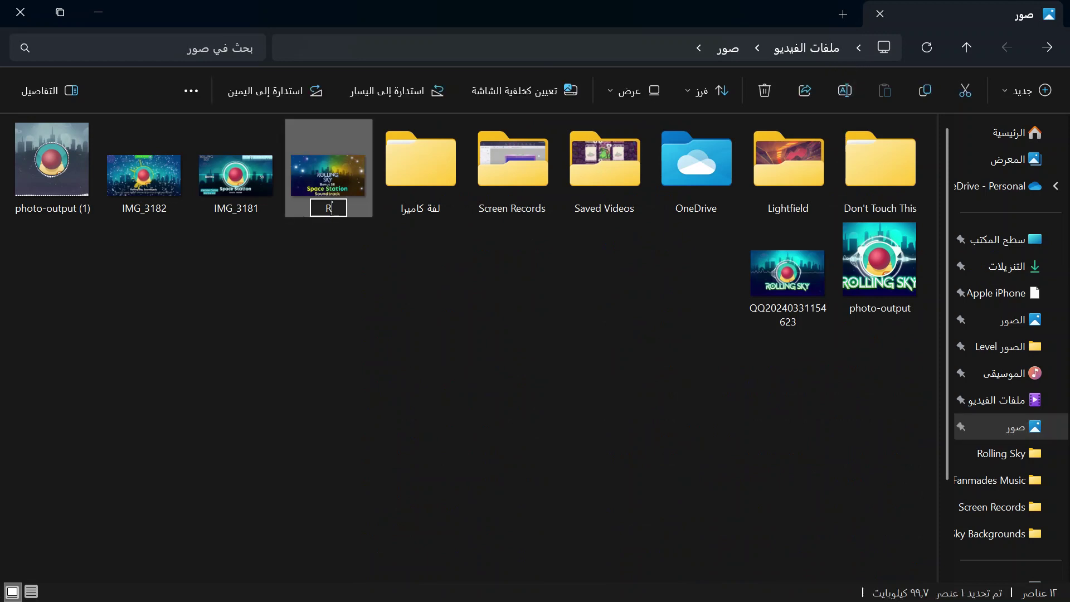
pyautogui.write('olling')
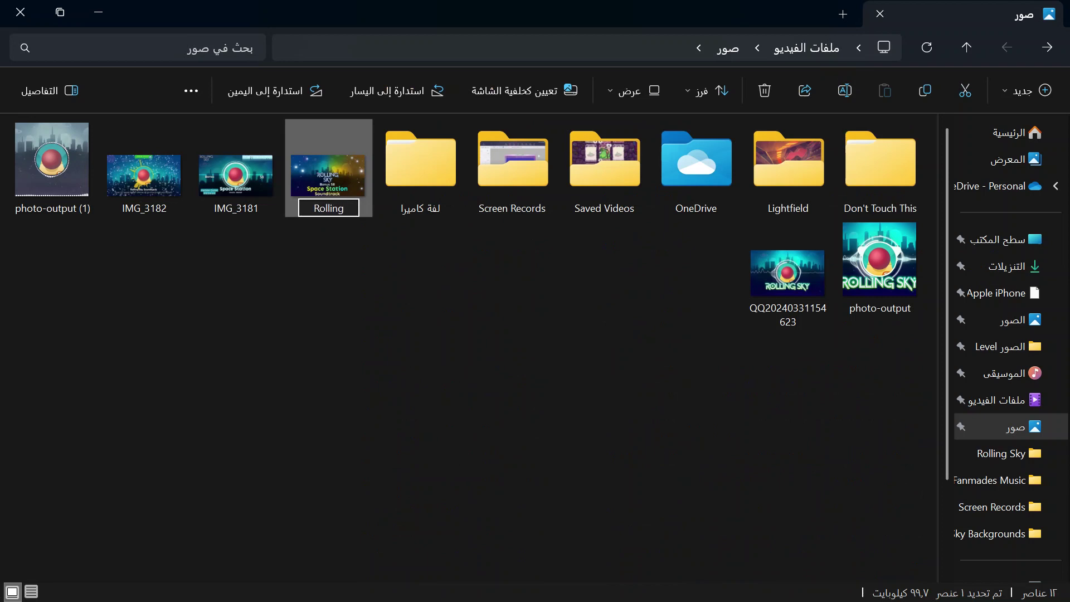
pyautogui.write(' Sky Bonus')
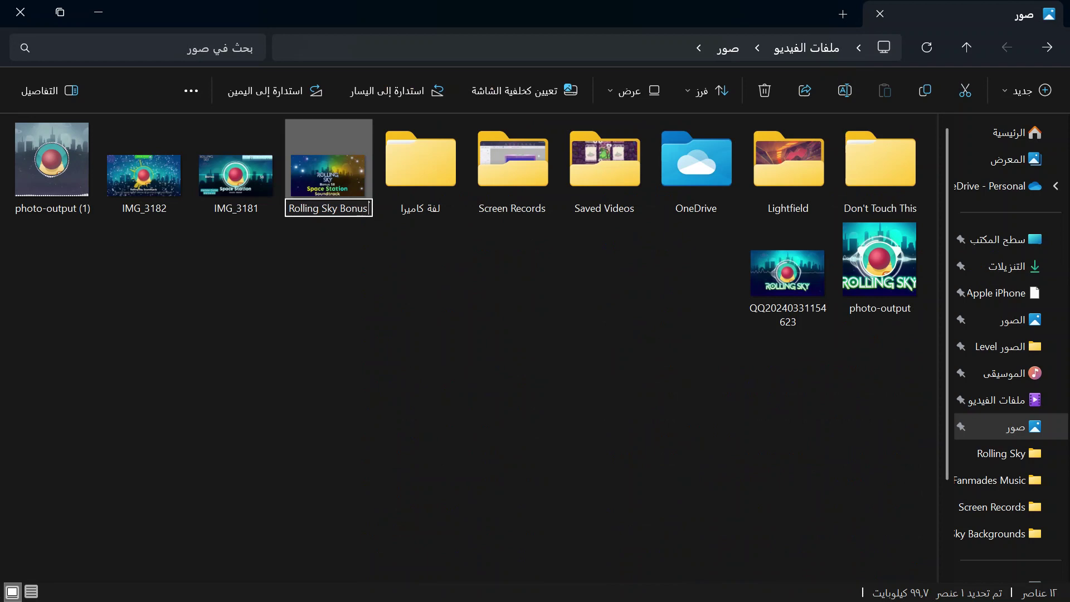
pyautogui.write(' 58 S')
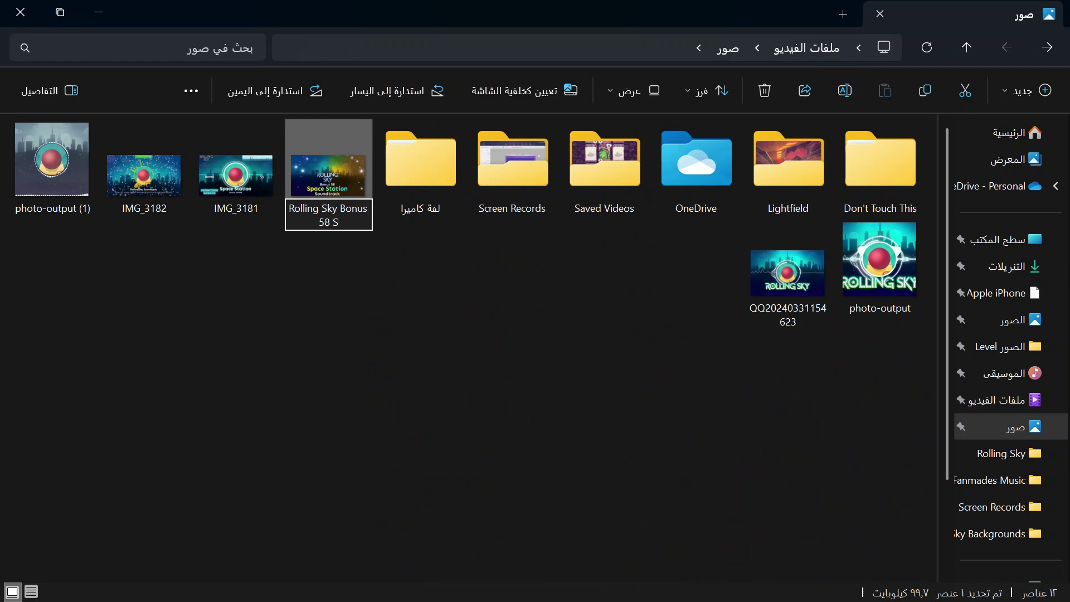
pyautogui.write('oundtrack')
pyautogui.click(152, 448)
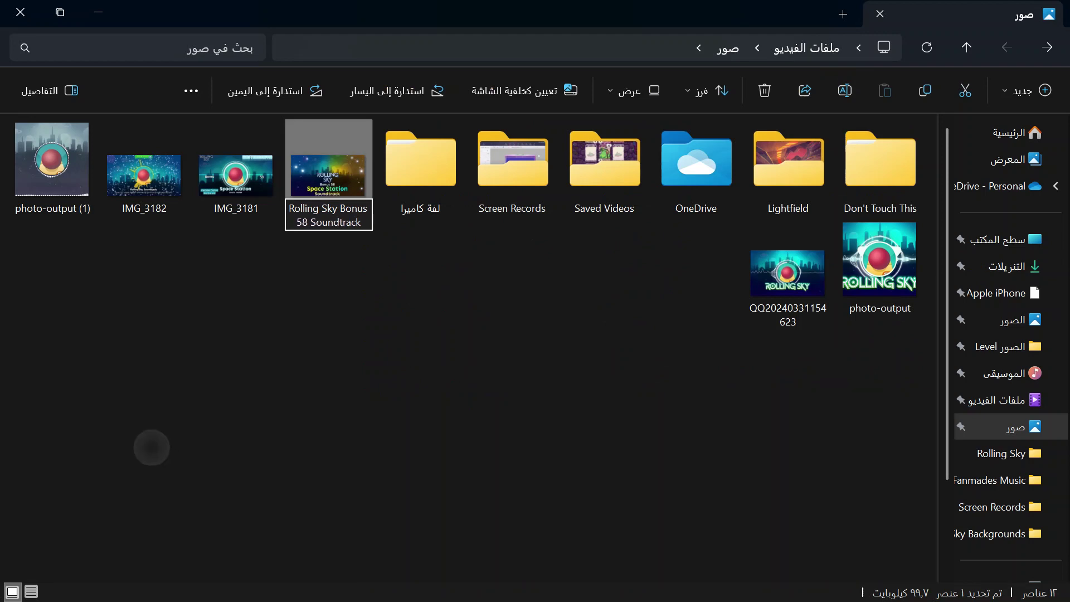
# Move the Rolling Sky Bonus 58 Soundtrack image into Don't Touch This > RS Games Level > Rolling Sky.
pyautogui.moveTo(770, 278); pyautogui.dragTo(853, 172)
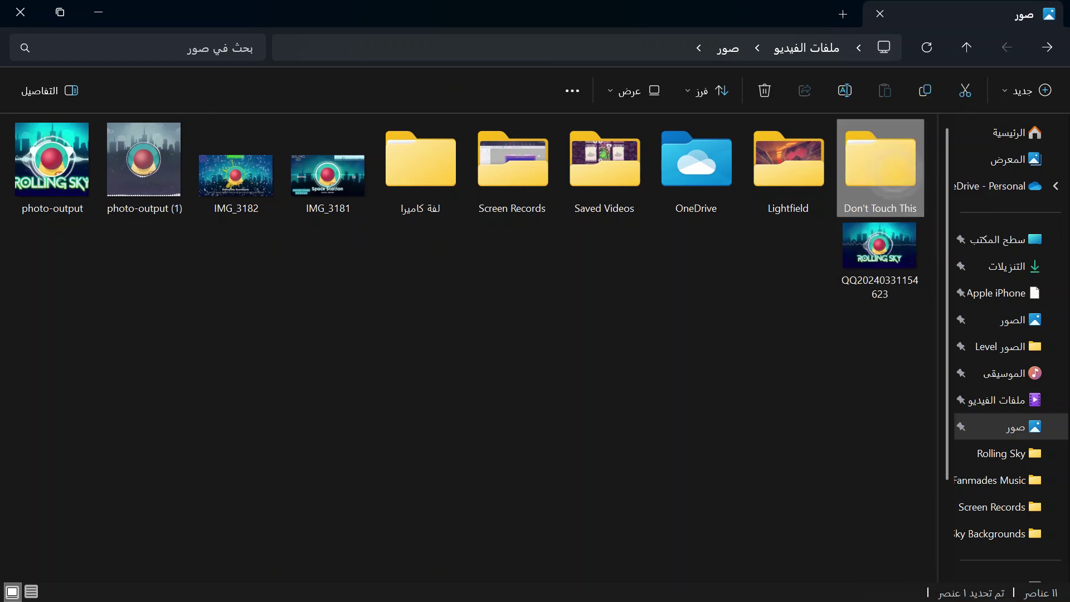
pyautogui.doubleClick(880, 167)
pyautogui.moveTo(512, 178); pyautogui.dragTo(705, 181)
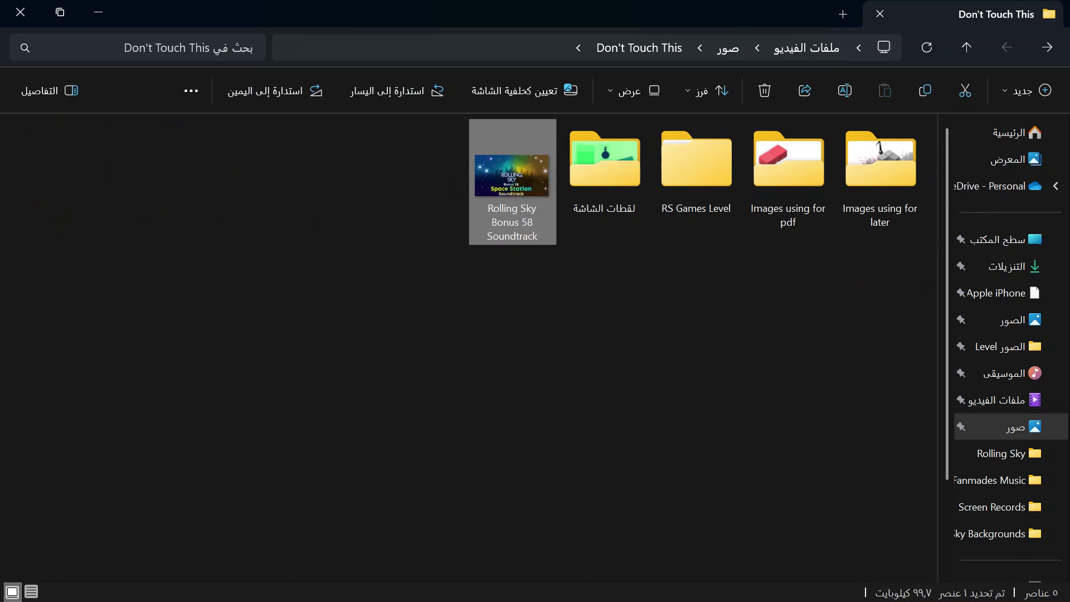
pyautogui.doubleClick(696, 168)
pyautogui.moveTo(236, 178); pyautogui.dragTo(633, 207)
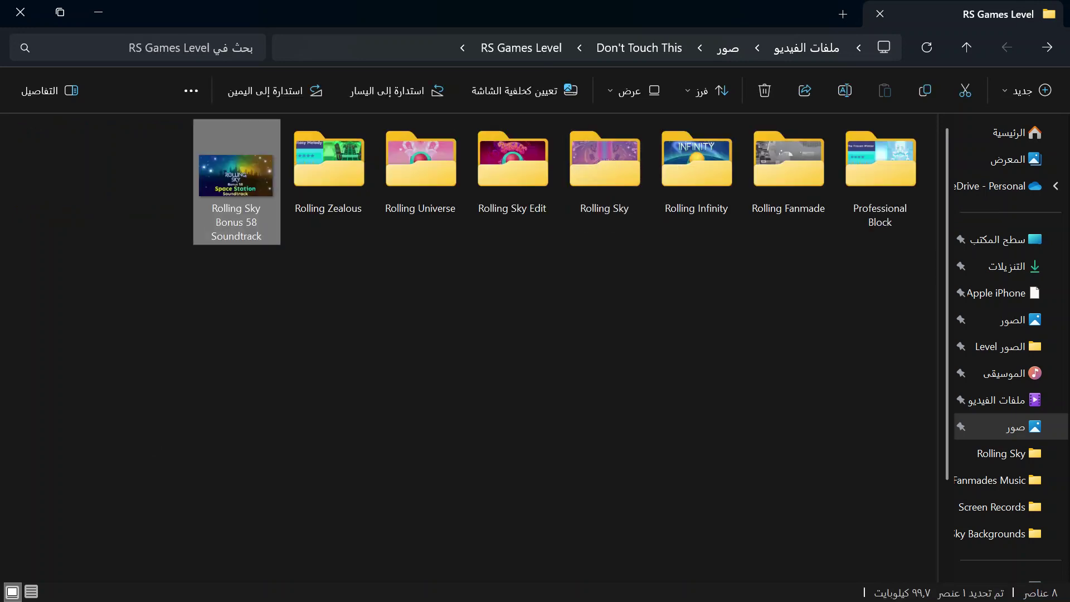
# Return to the pinned صور folder and rename IMG_3181 as "Rolling Sky Space Station Soundtrack Image 1".
pyautogui.click(1014, 427)
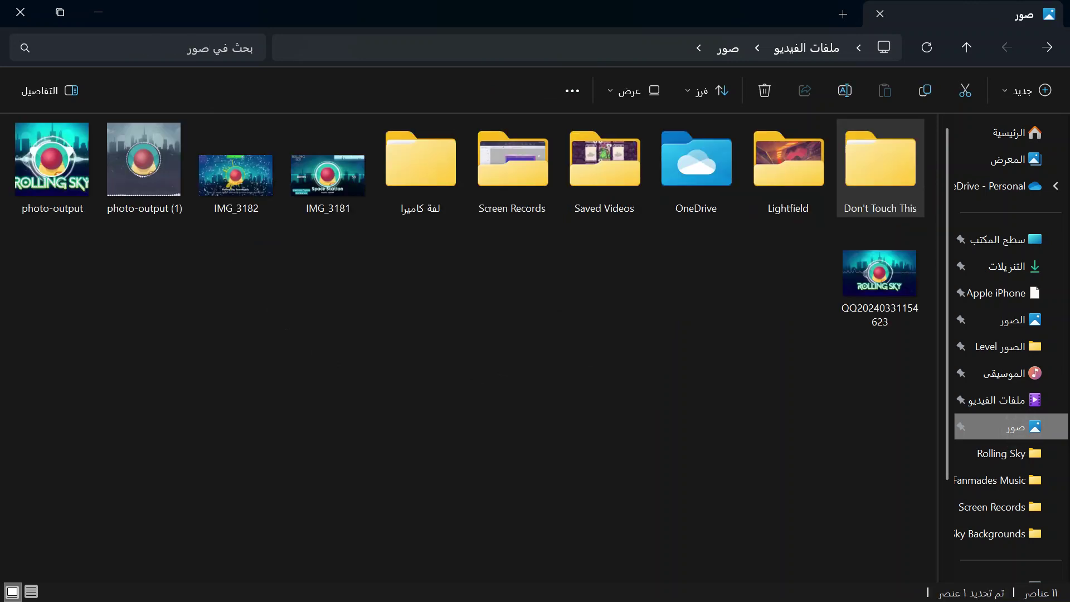
pyautogui.click(328, 174)
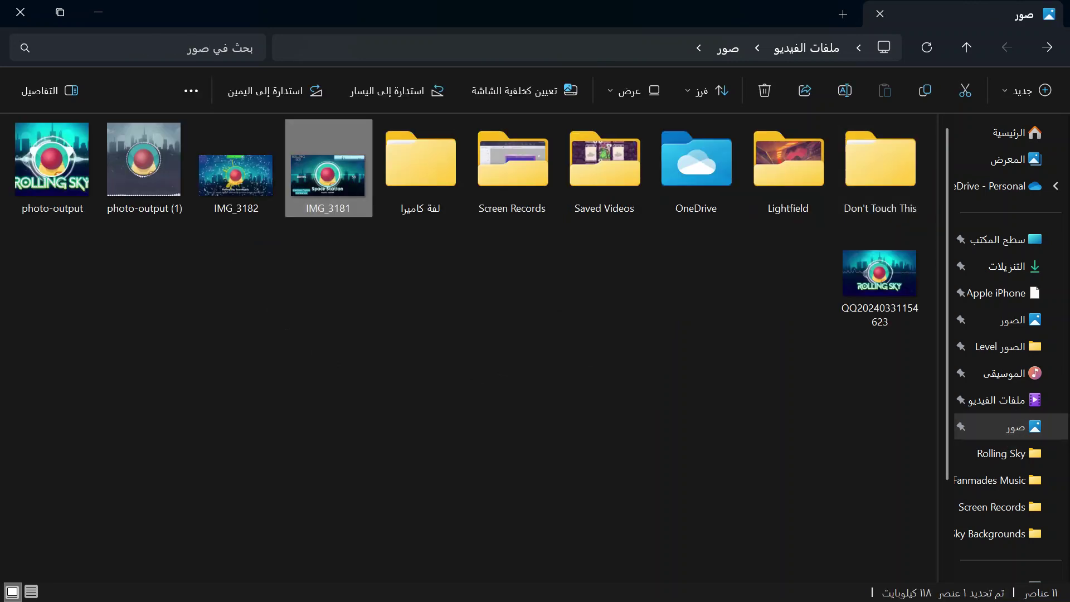
pyautogui.press('F2')
pyautogui.write('Rolling S')
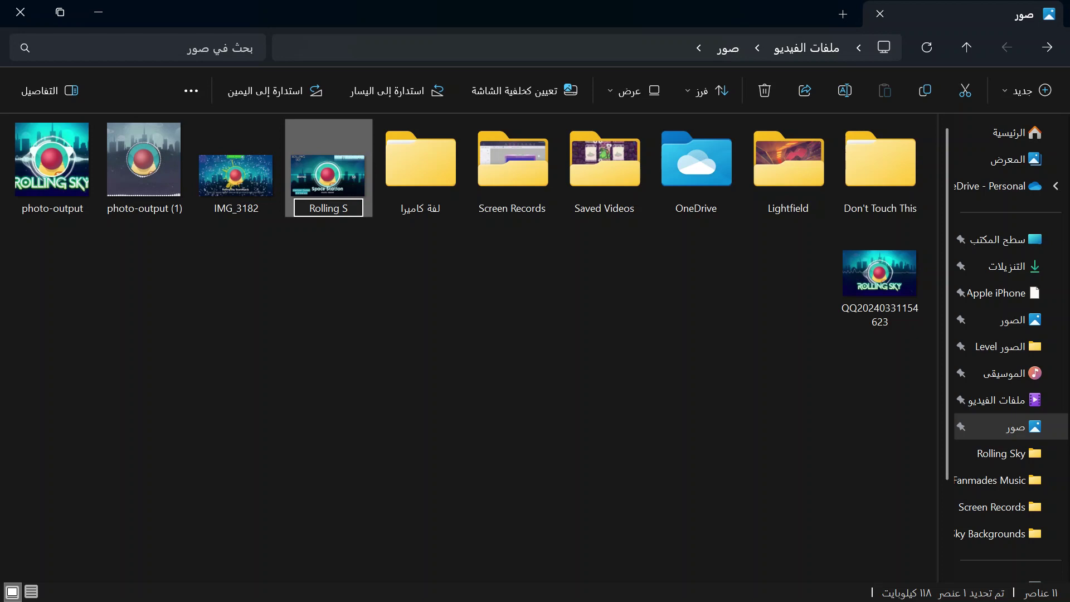
pyautogui.write('ky')
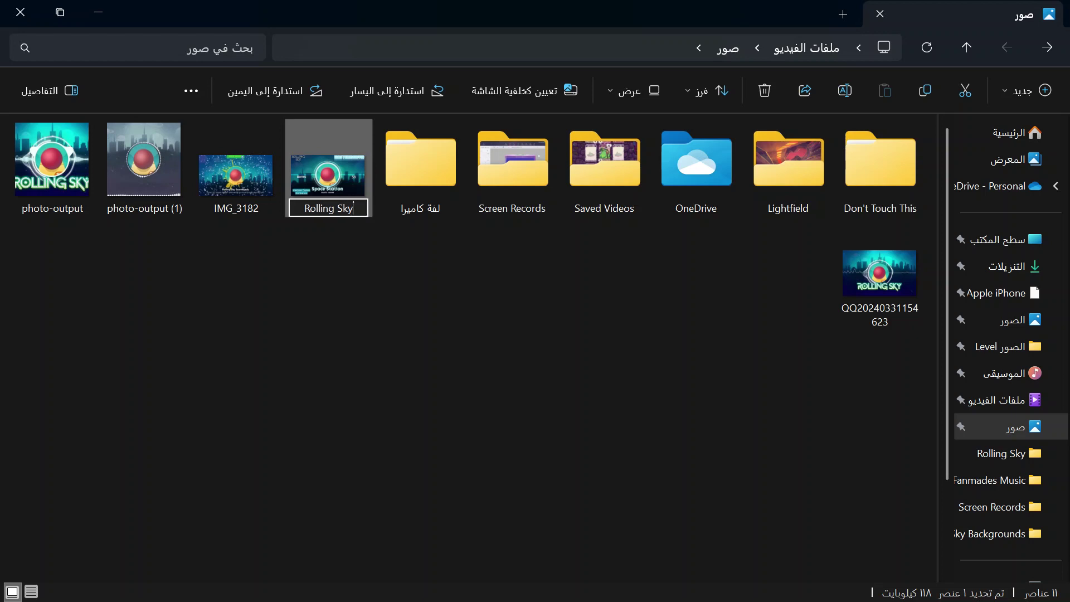
pyautogui.write(' B')
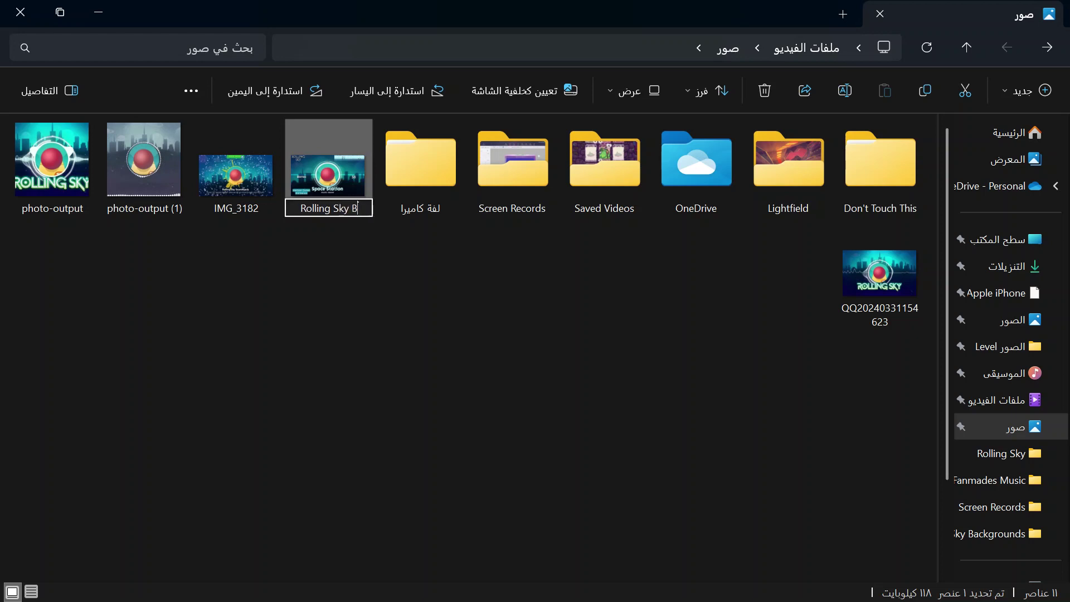
pyautogui.write('onus')
pyautogui.press('BackSpace')
pyautogui.press('BackSpace')
pyautogui.press('BackSpace')
pyautogui.press('BackSpace')
pyautogui.press('BackSpace')
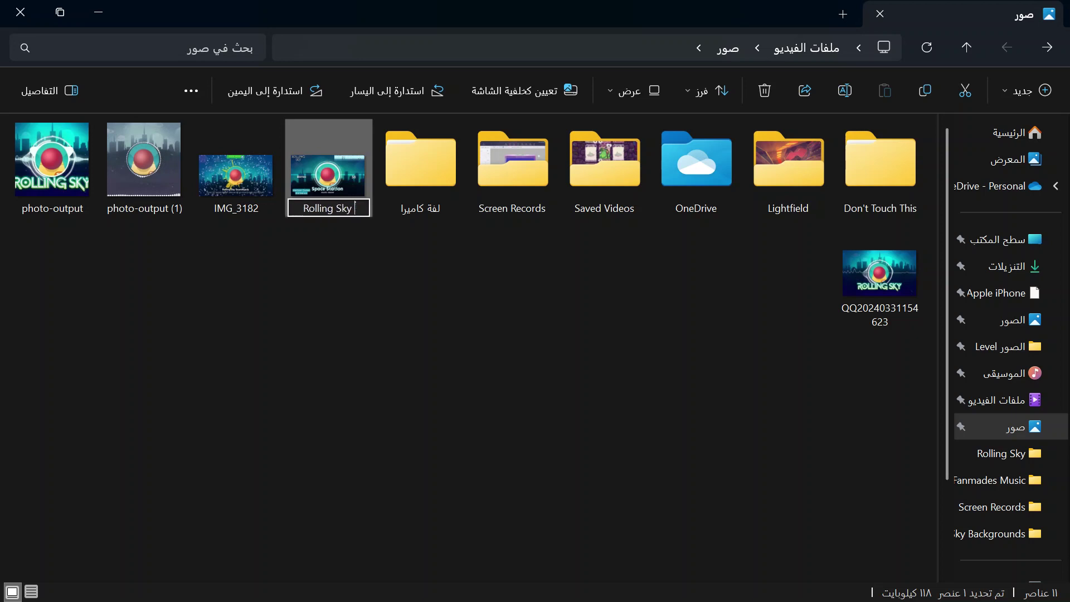
pyautogui.write('Space')
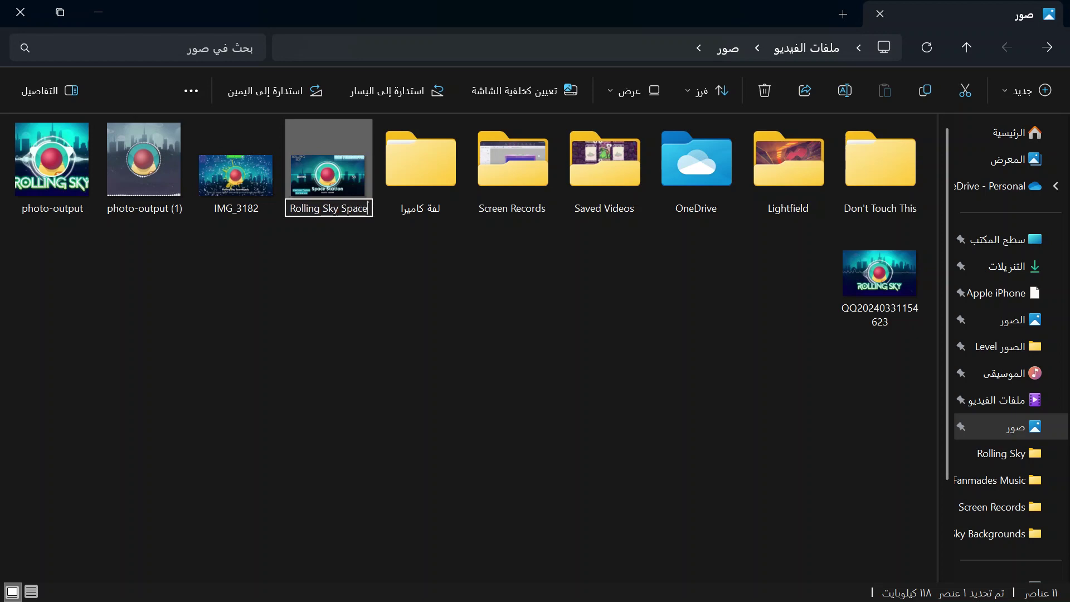
pyautogui.write(' S')
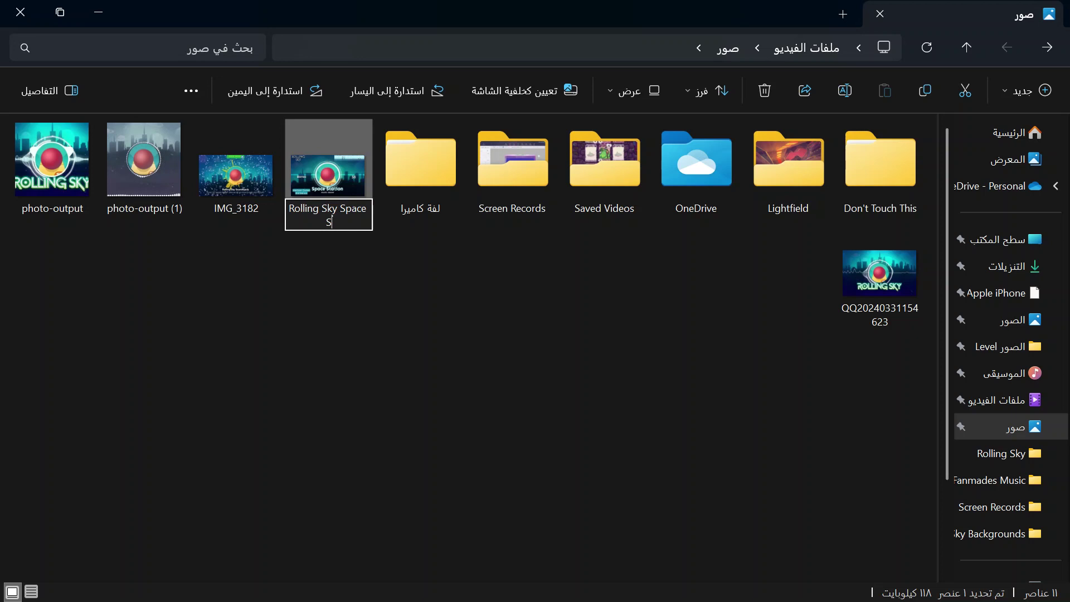
pyautogui.write('tation Soundtrack Image')
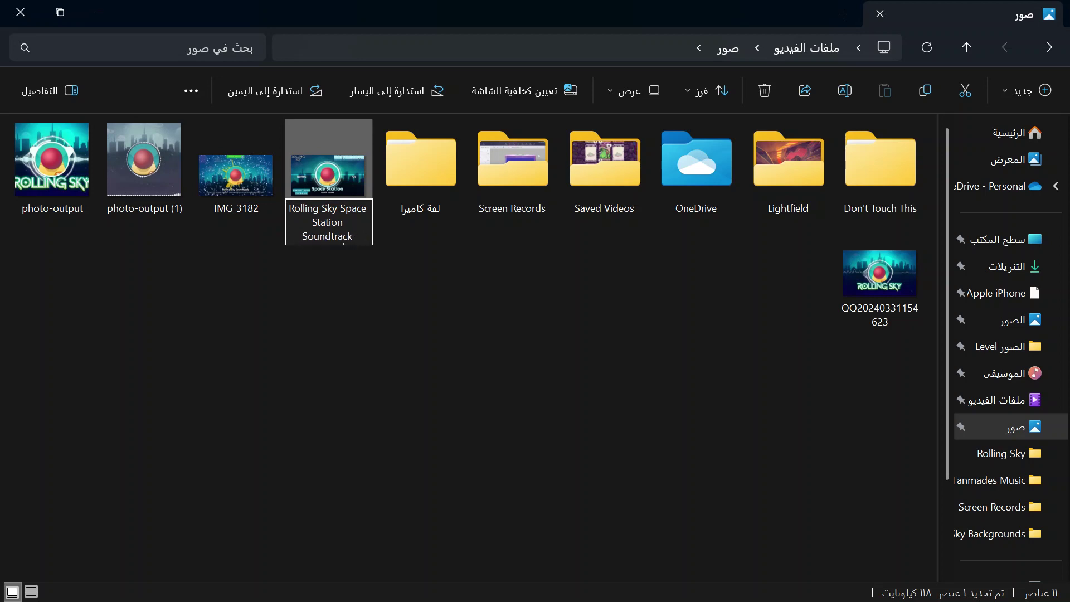
pyautogui.write(' 1')
pyautogui.press('Return')
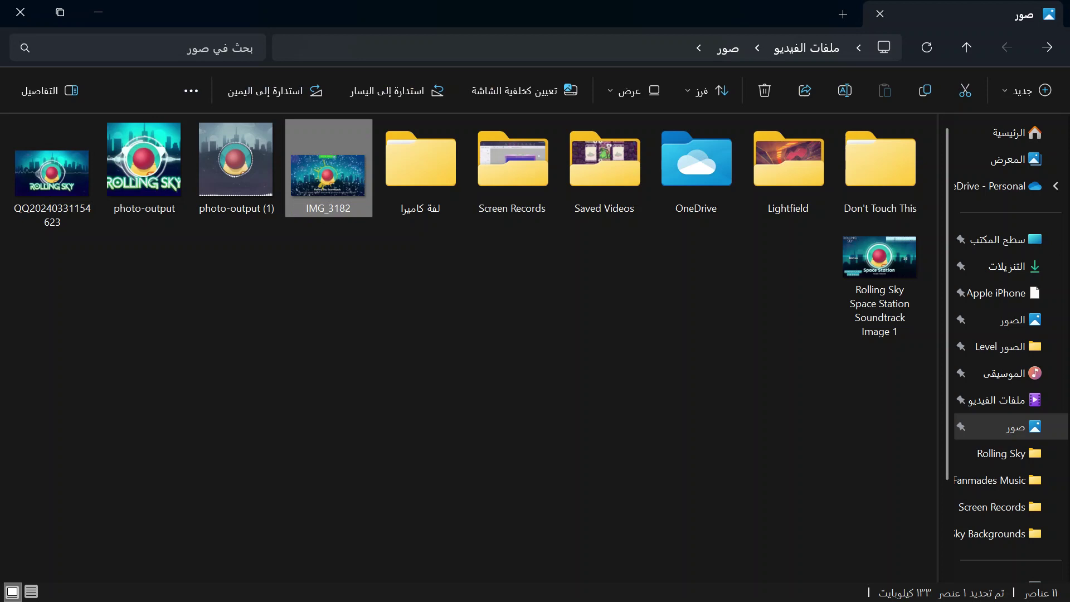
# Rename the image IMG_3182 as "Rolling Sky Space Station Soundtrack Image 2".
pyautogui.press('F2')
pyautogui.write('Rolling')
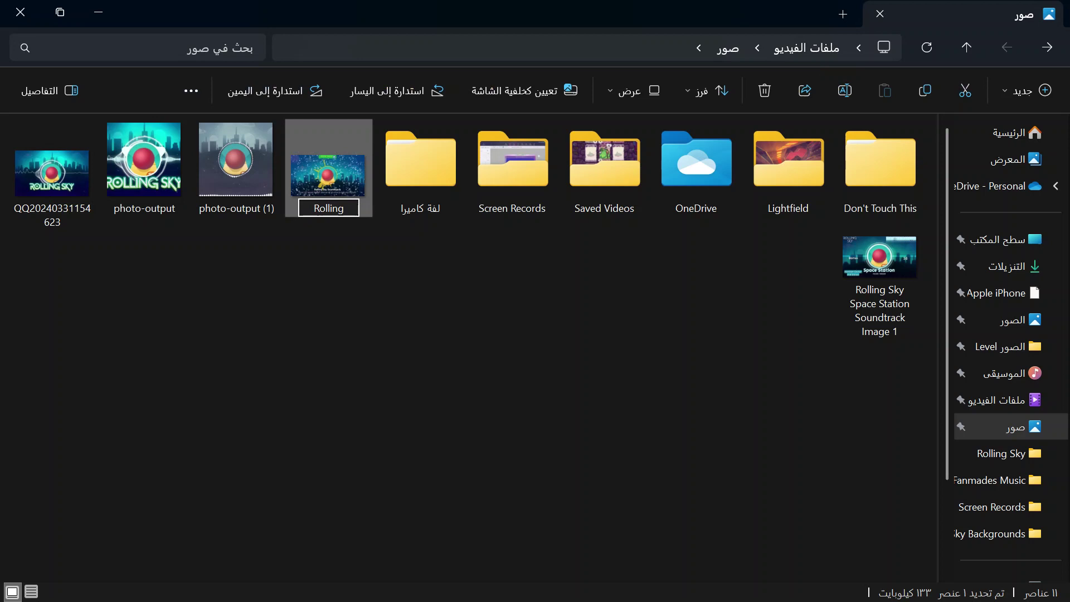
pyautogui.write(' Sky S')
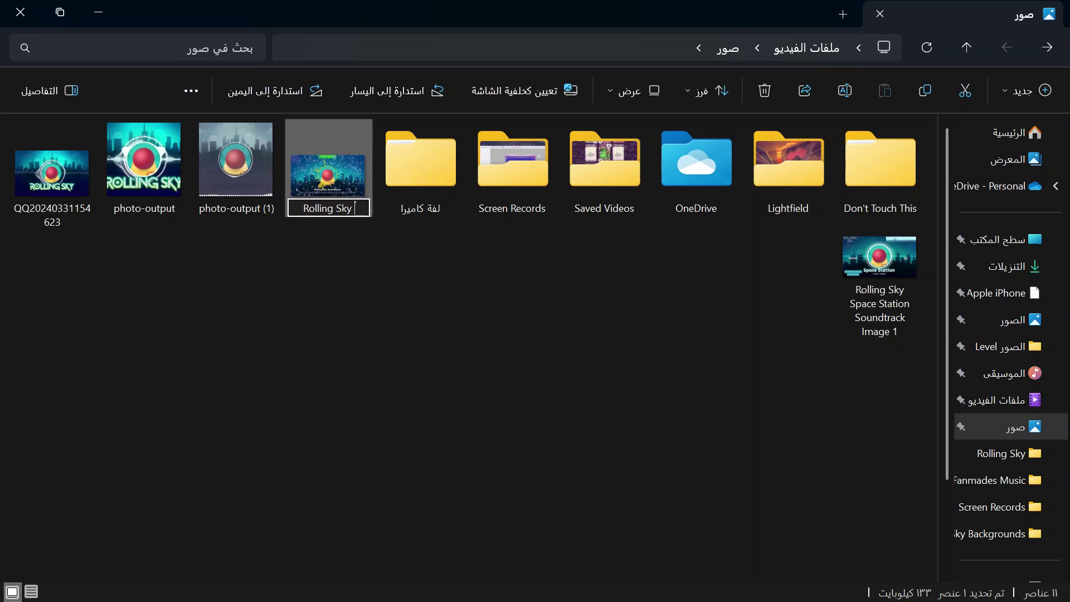
pyautogui.press('BackSpace')
pyautogui.press('BackSpace')
pyautogui.write('Space')
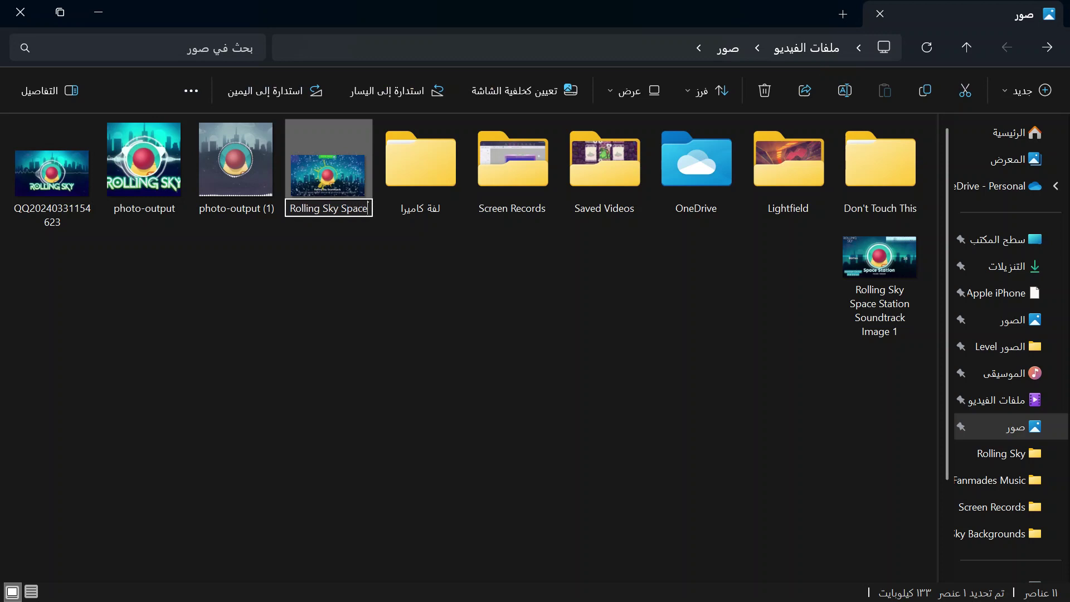
pyautogui.write(' Stati')
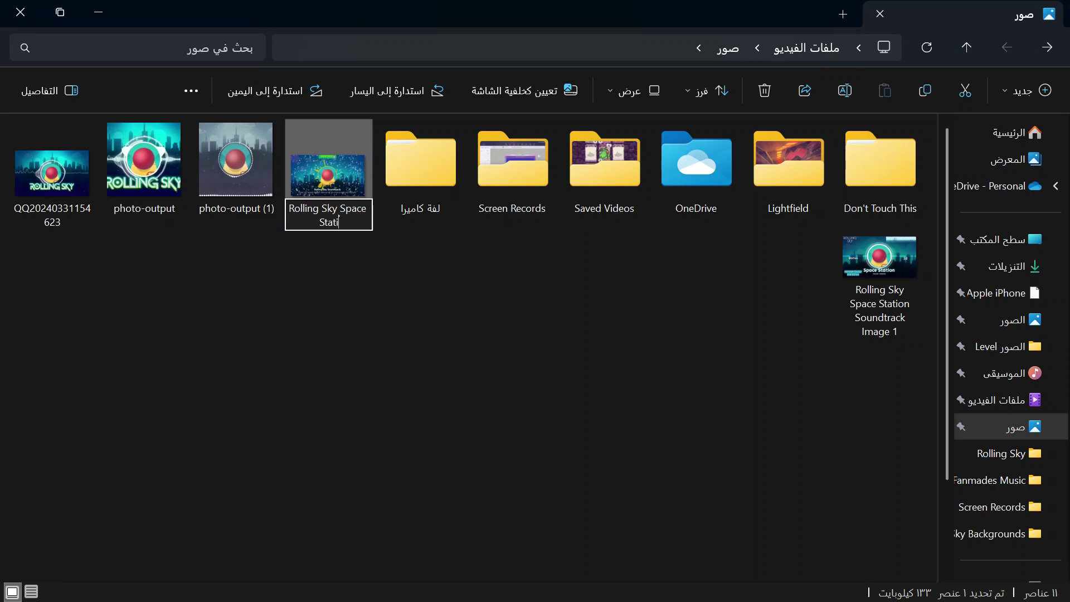
pyautogui.write('on Soundtrack')
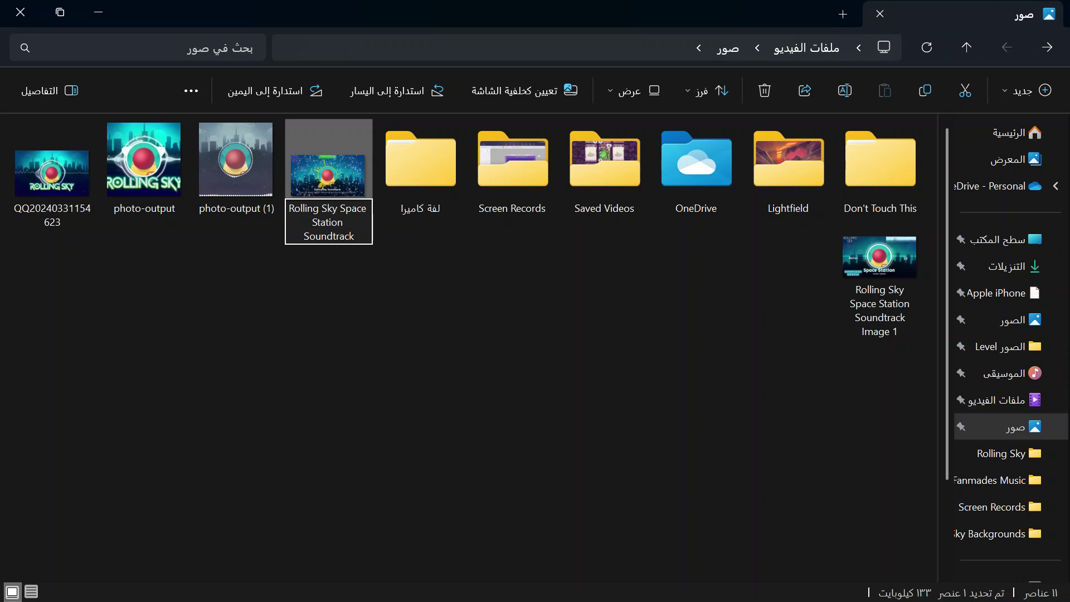
pyautogui.write(' Image 2')
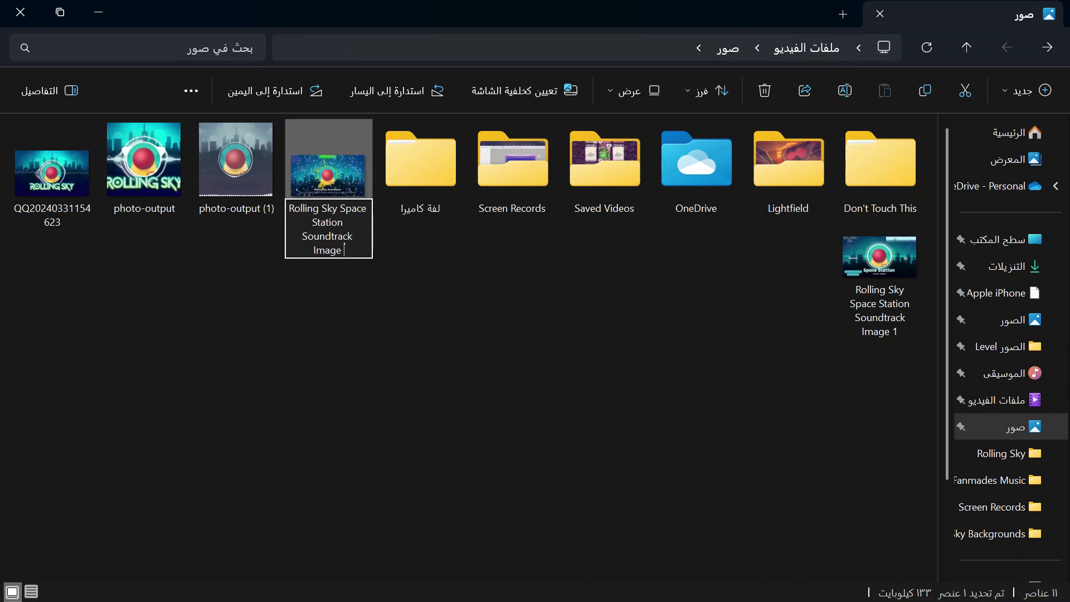
pyautogui.click(190, 378)
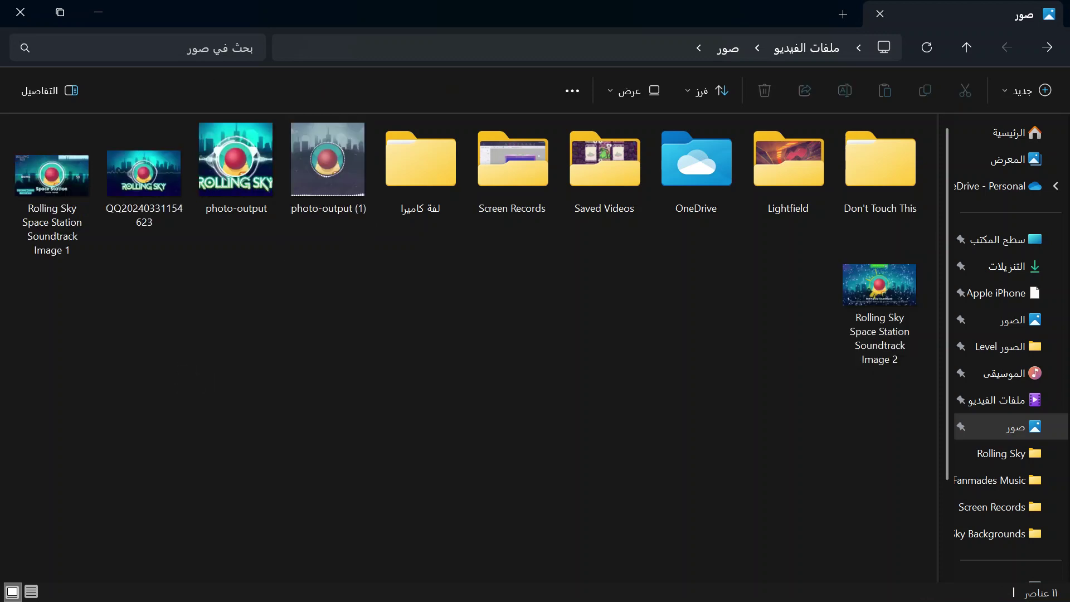
pyautogui.click(144, 175)
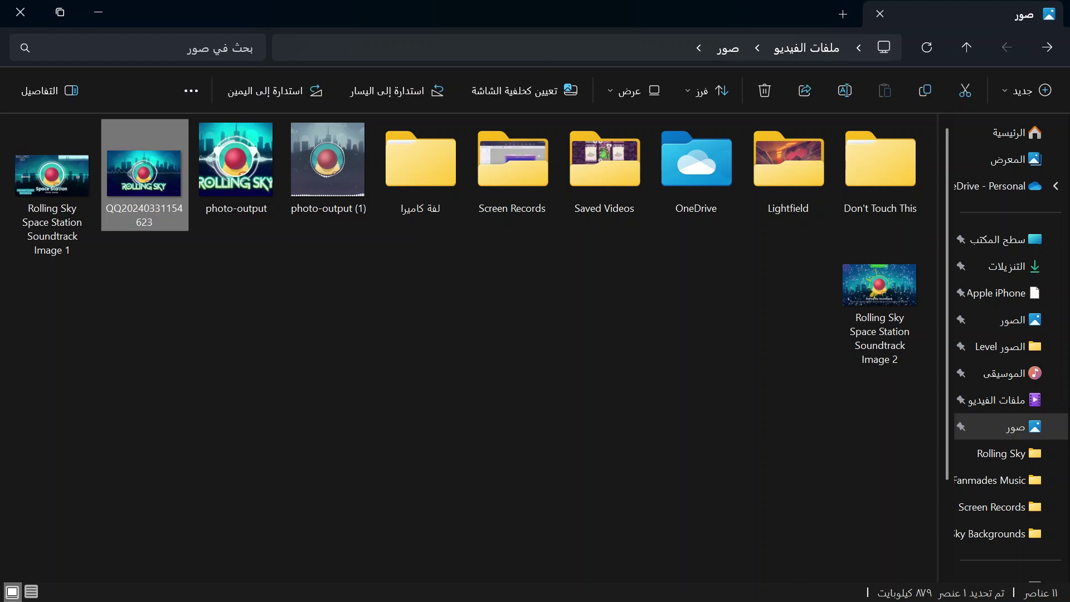
pyautogui.press('F2')
pyautogui.write('R')
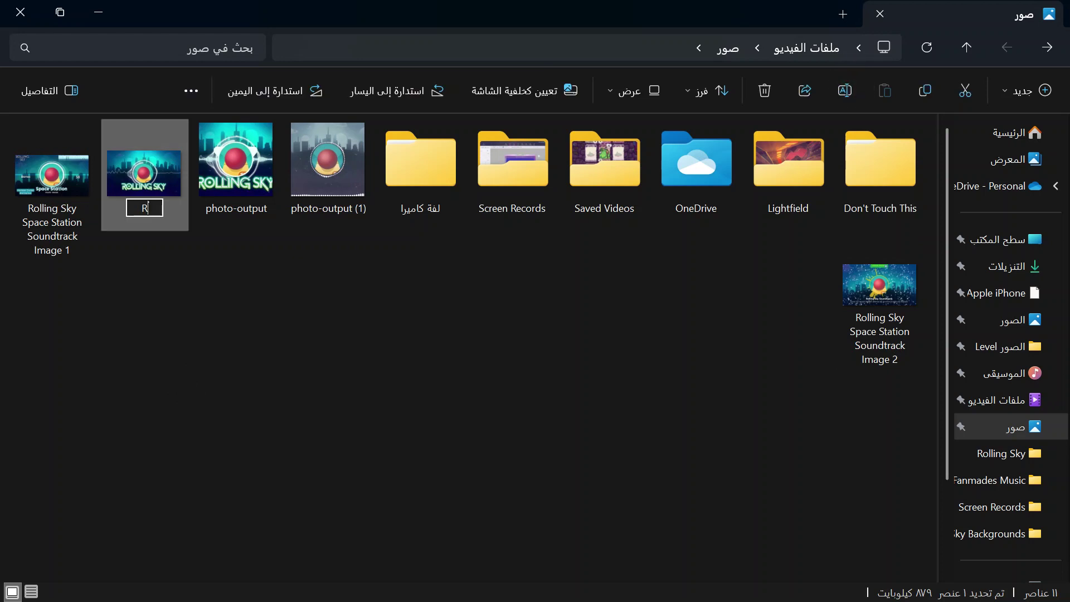
pyautogui.write('olling')
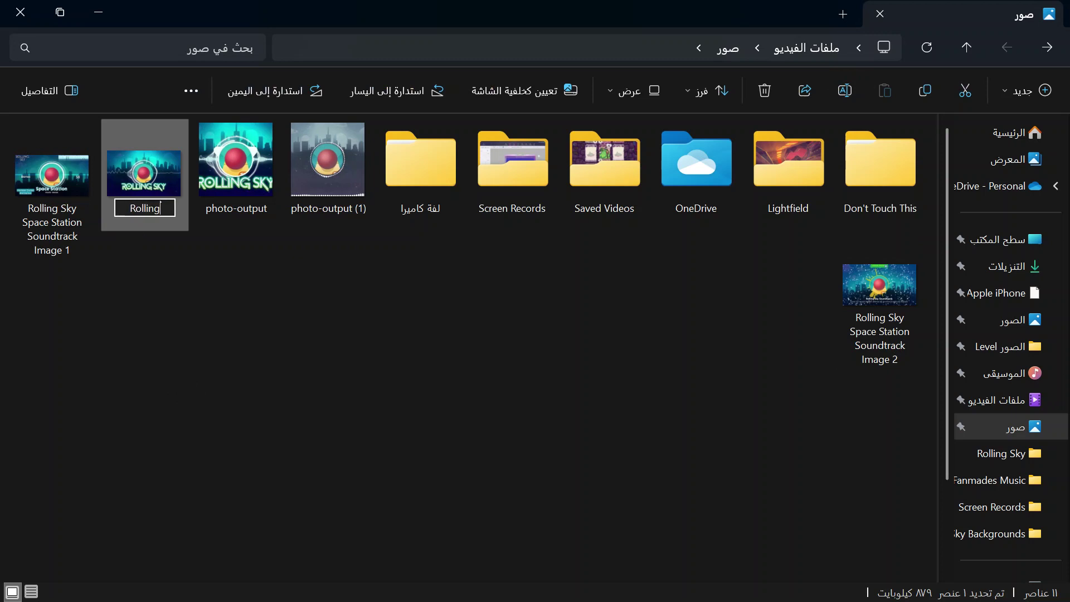
pyautogui.write(' Sky Spa')
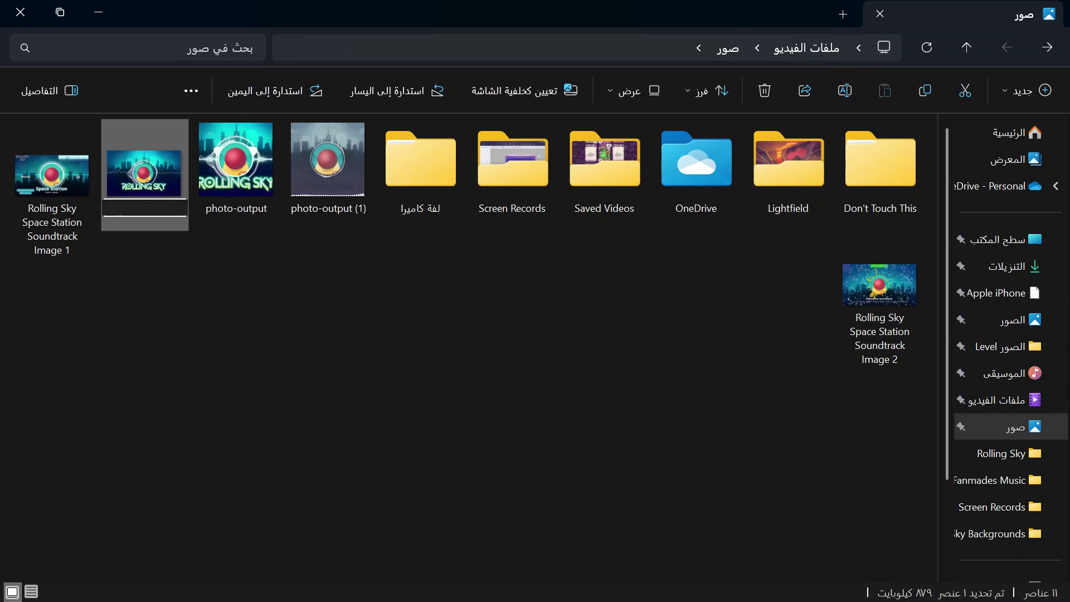
pyautogui.write('ce Station')
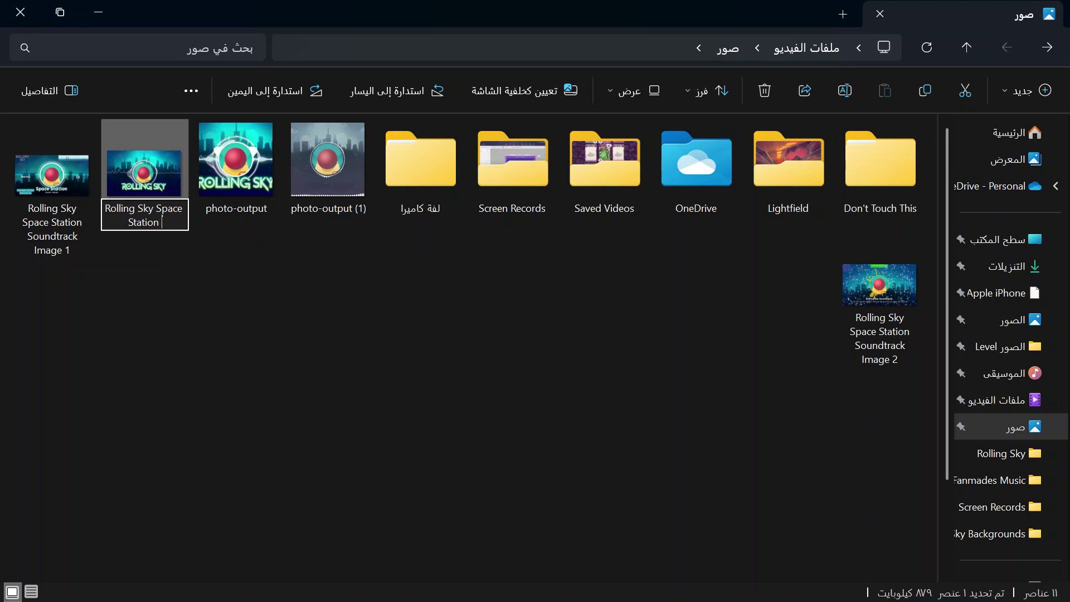
pyautogui.write(' S')
pyautogui.press('BackSpace')
pyautogui.press('BackSpace')
pyautogui.write('Soundtrack')
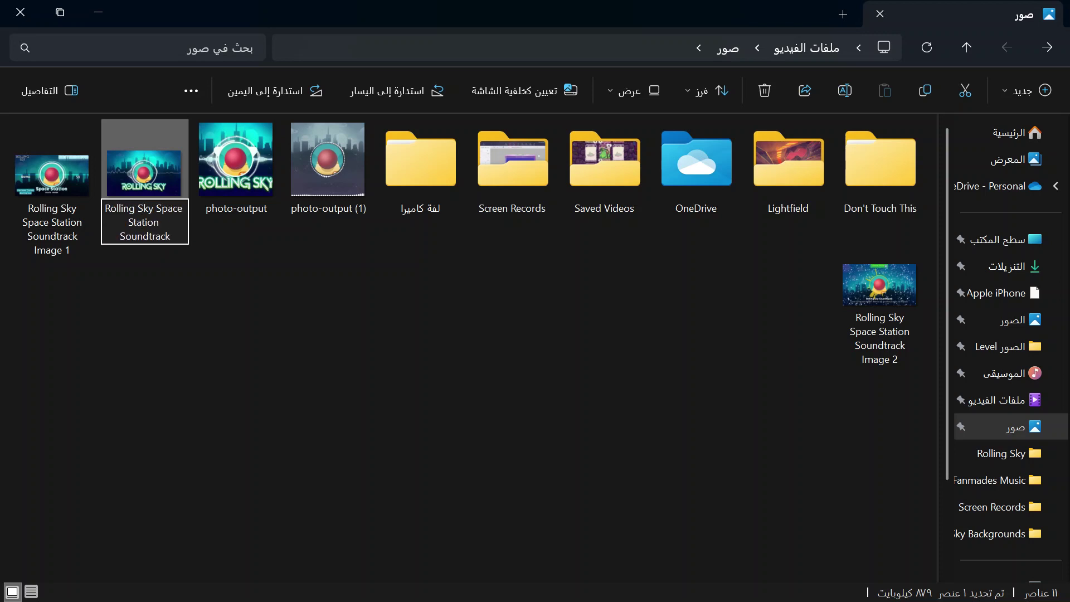
pyautogui.write(' Image')
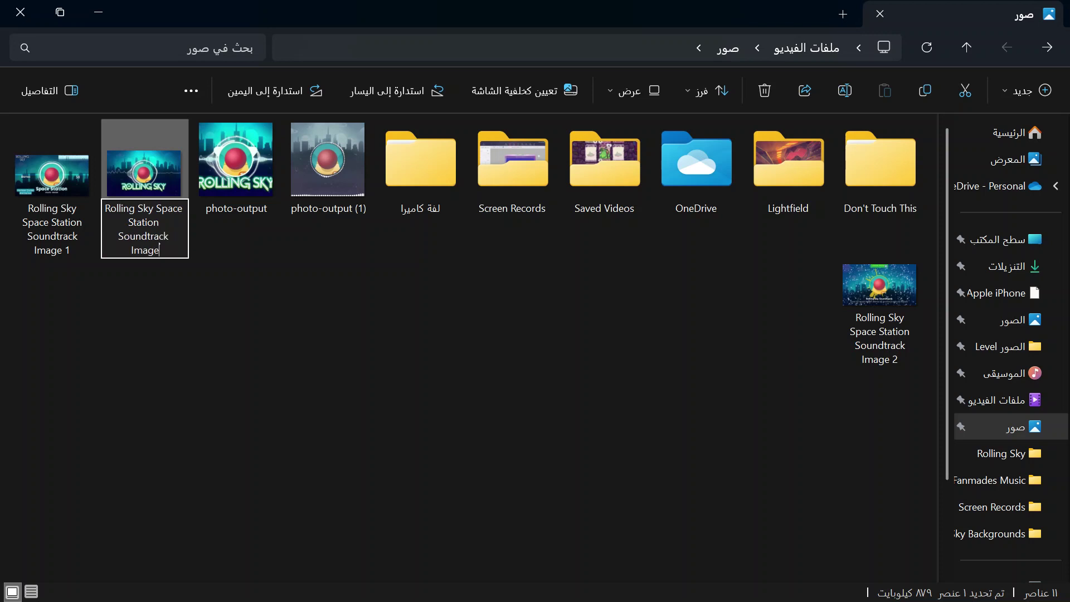
pyautogui.write(' 3')
pyautogui.click(146, 415)
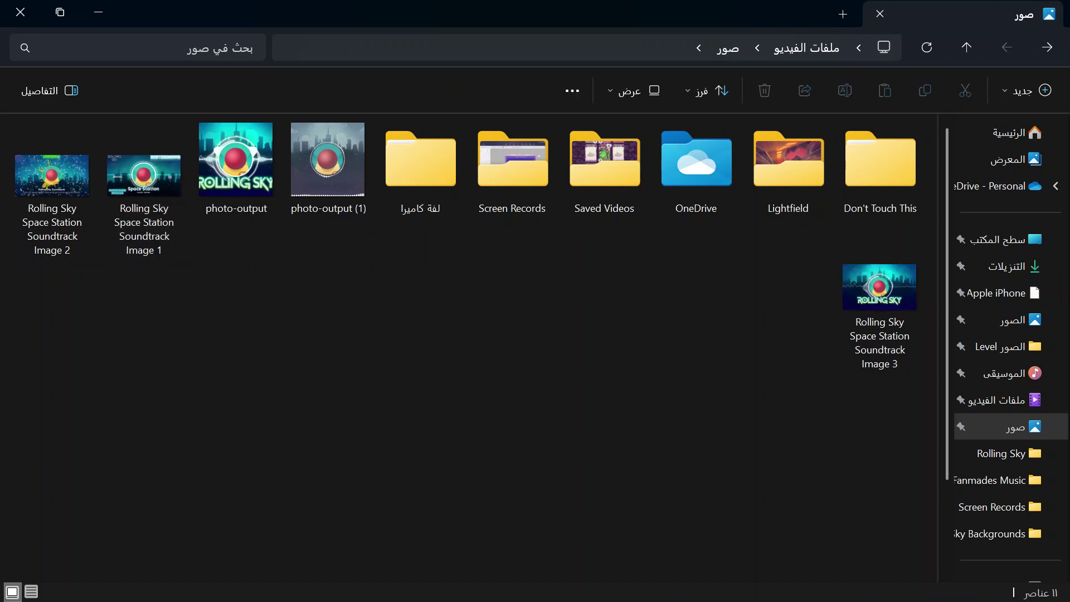
# Rename the image photo-output as "Rolling Sky Space Station Soundtrack Image 4".
pyautogui.click(234, 182)
pyautogui.click(847, 88)
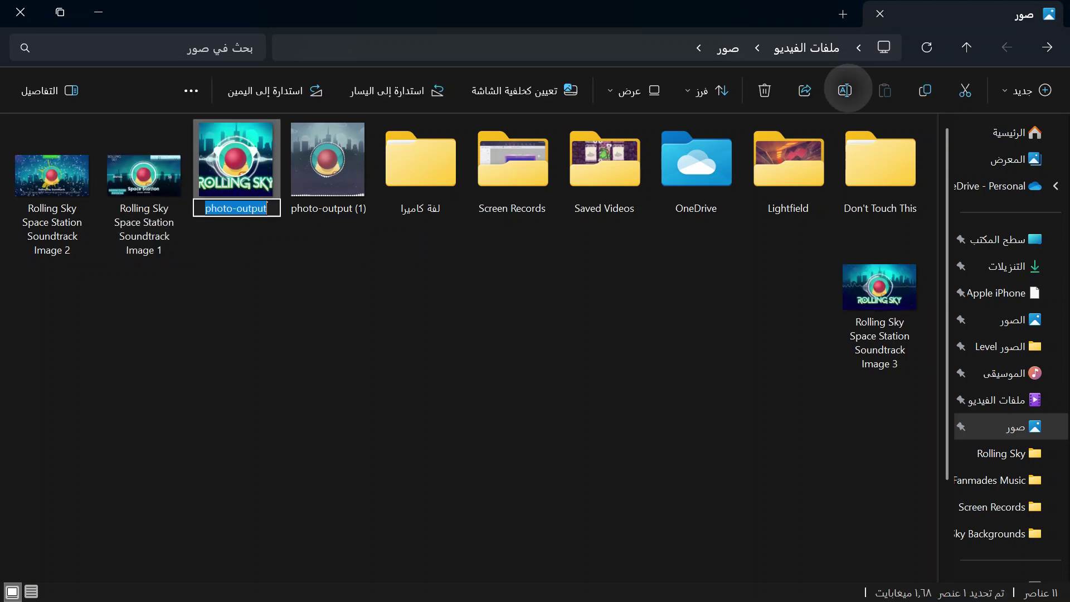
pyautogui.write('R')
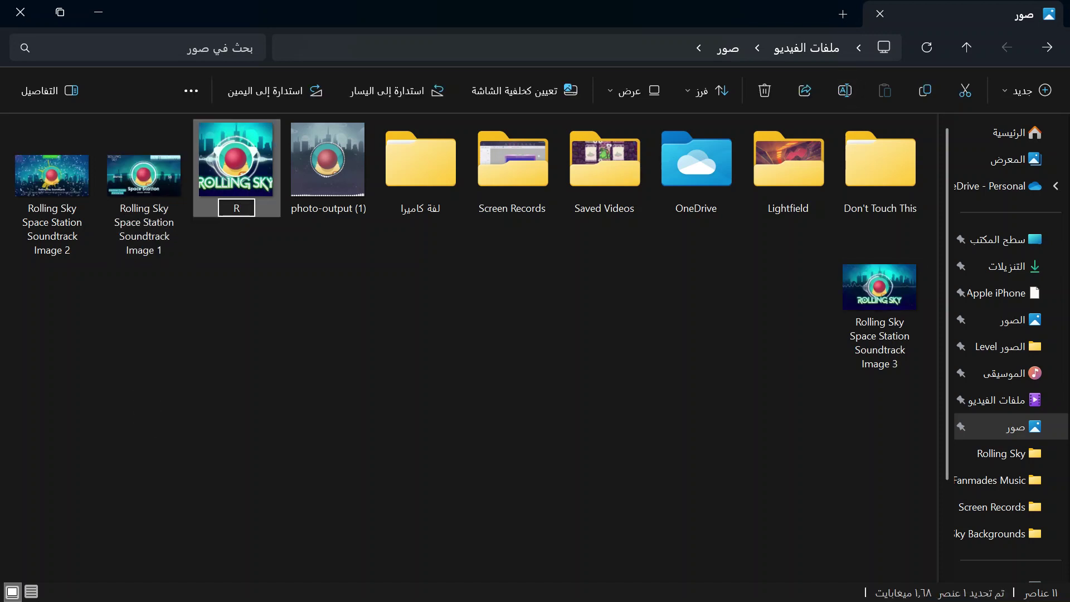
pyautogui.write('olling Sky S')
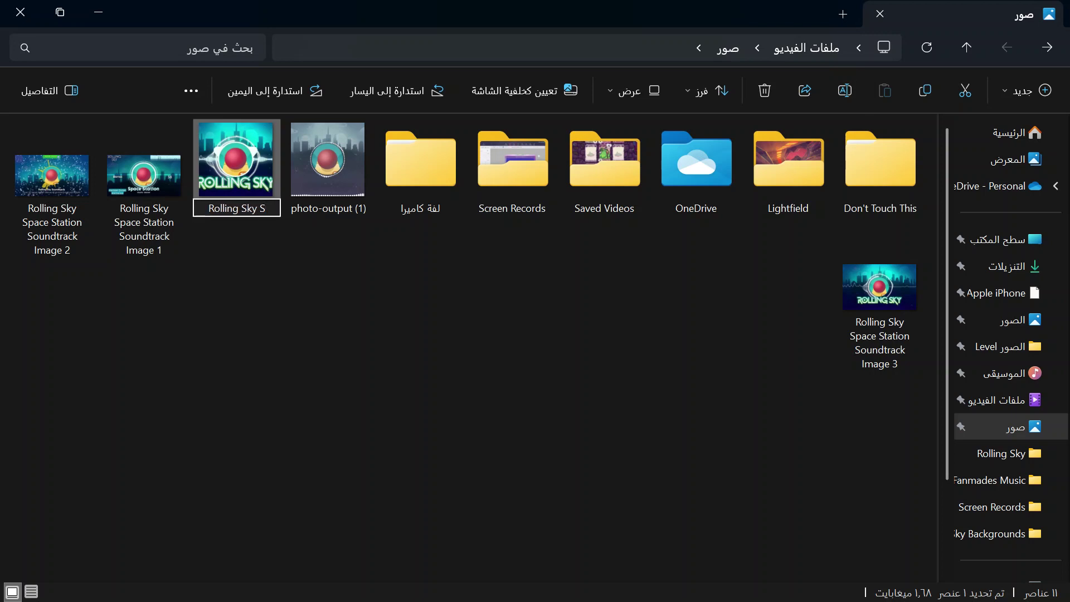
pyautogui.press('BackSpace')
pyautogui.write('Space S')
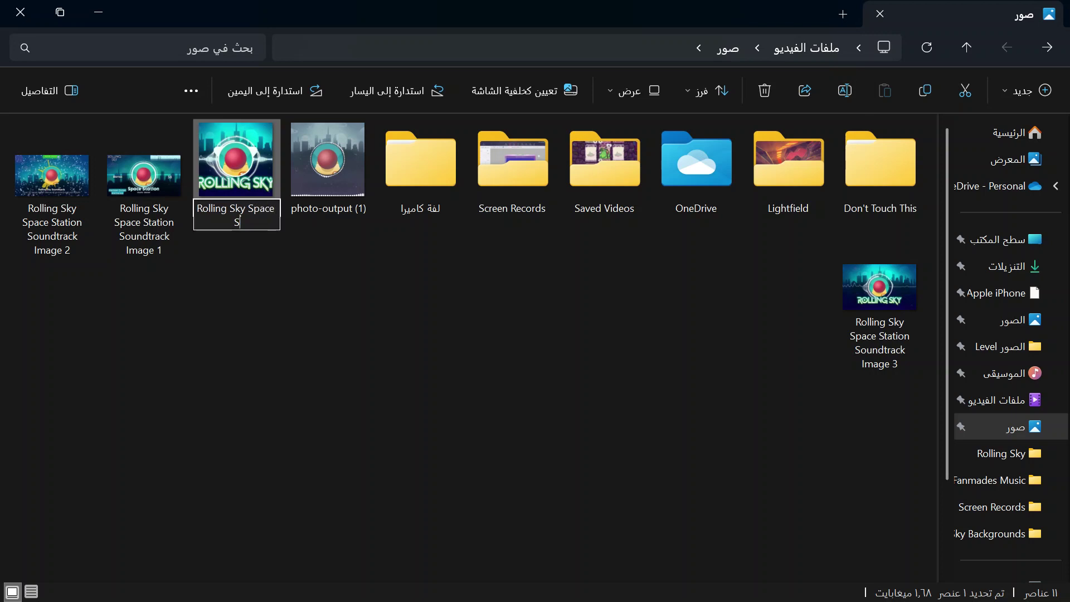
pyautogui.write('tation Soundtrac')
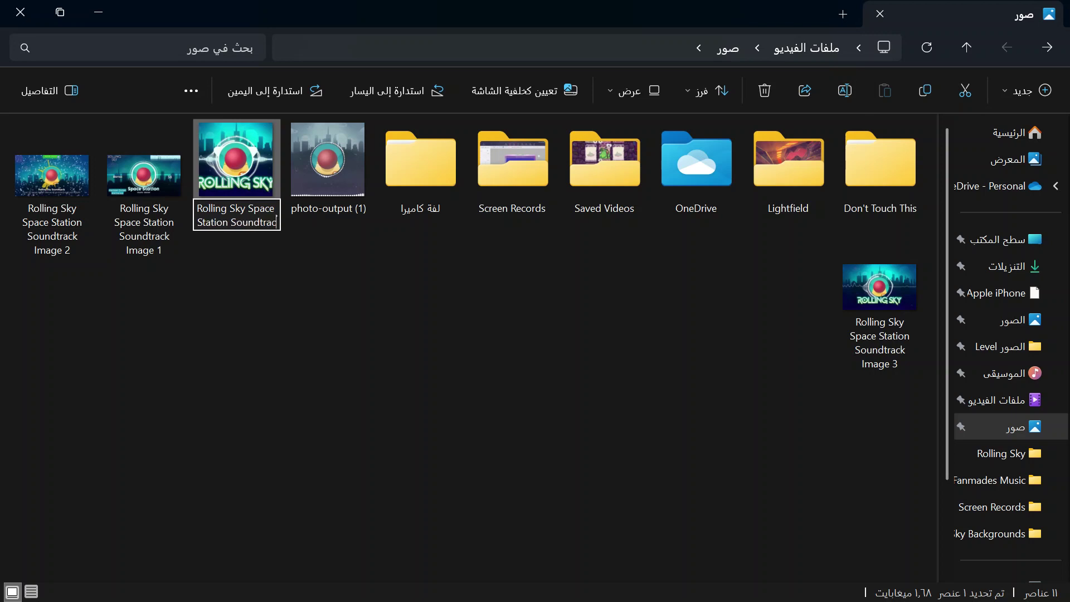
pyautogui.write('k')
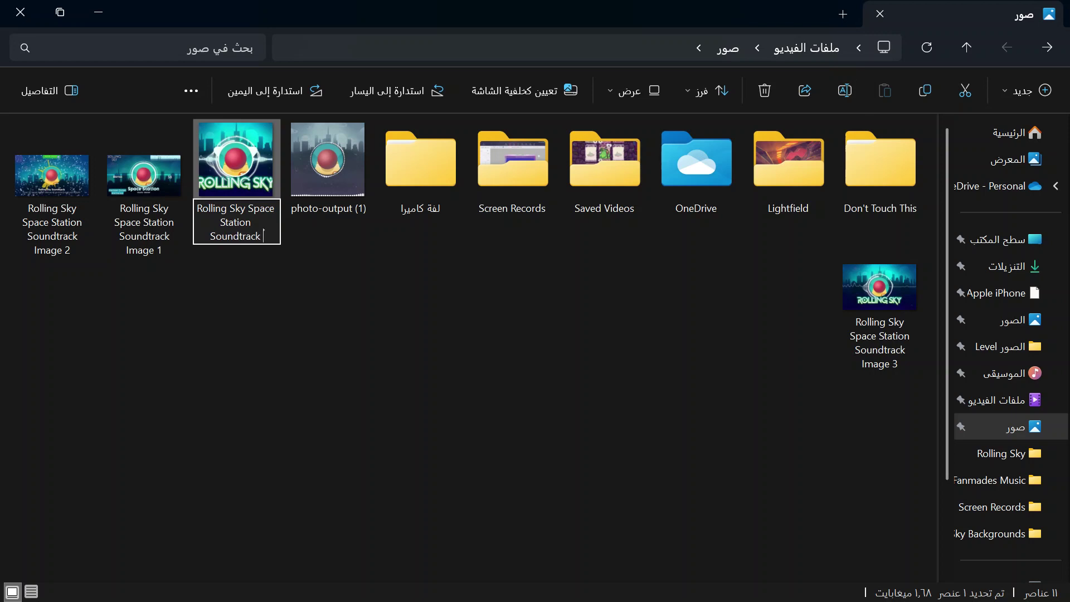
pyautogui.write(' Image')
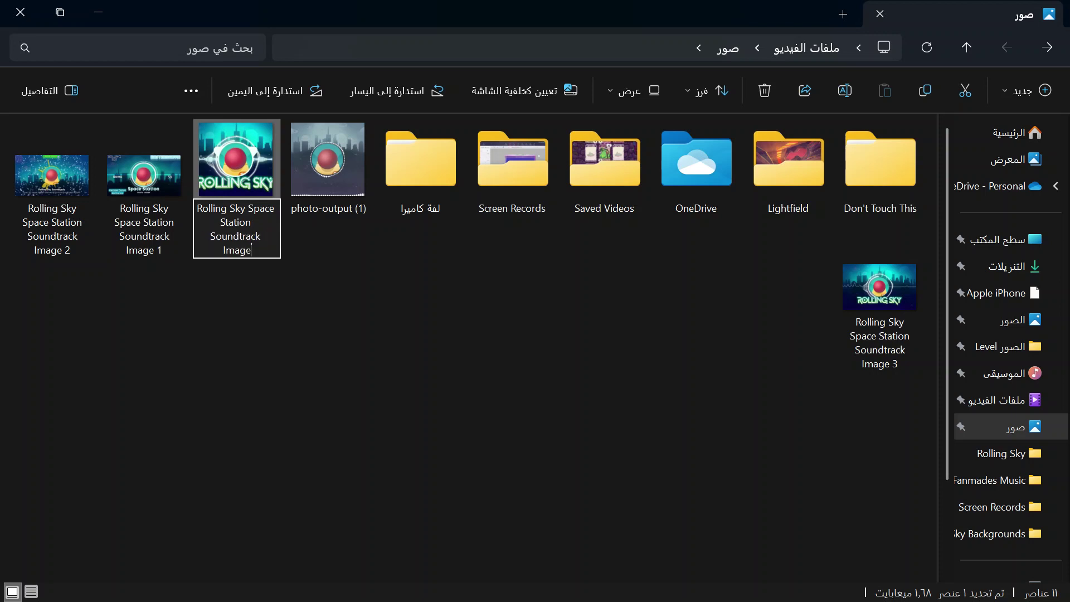
pyautogui.press('BackSpace')
pyautogui.write('4')
pyautogui.press('Return')
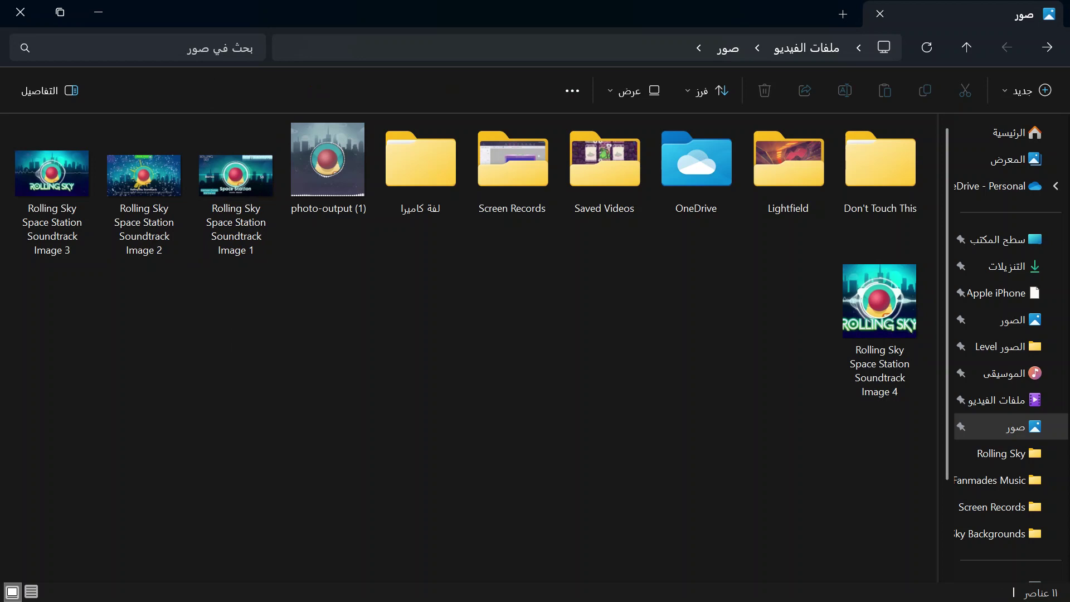
# Rename the image photo-output (1) as "Rolling Sky Space Station Soundtrack Image 5".
pyautogui.click(327, 172)
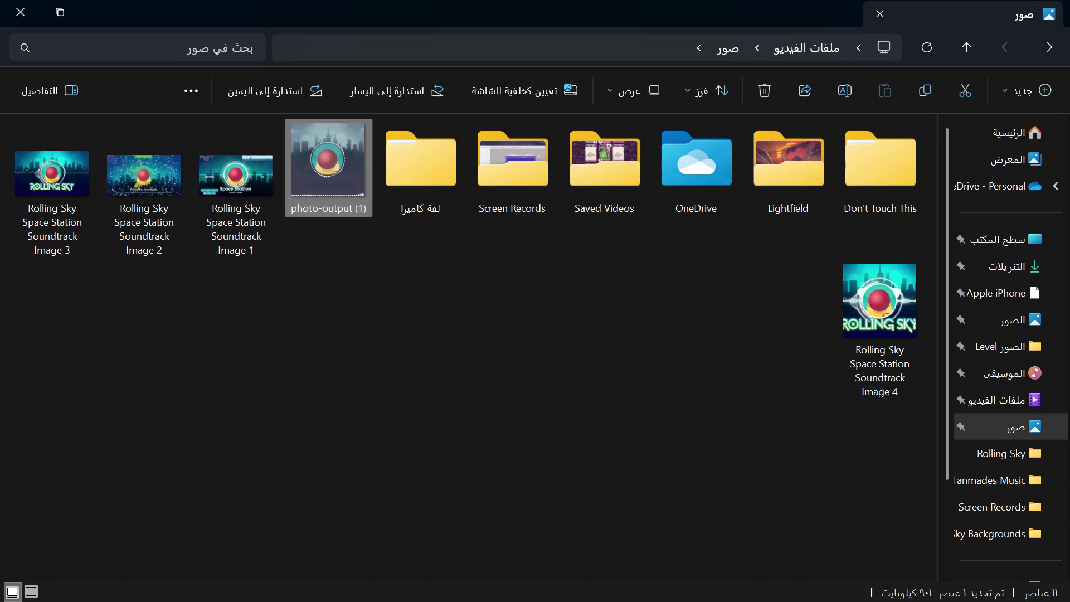
pyautogui.press('F2')
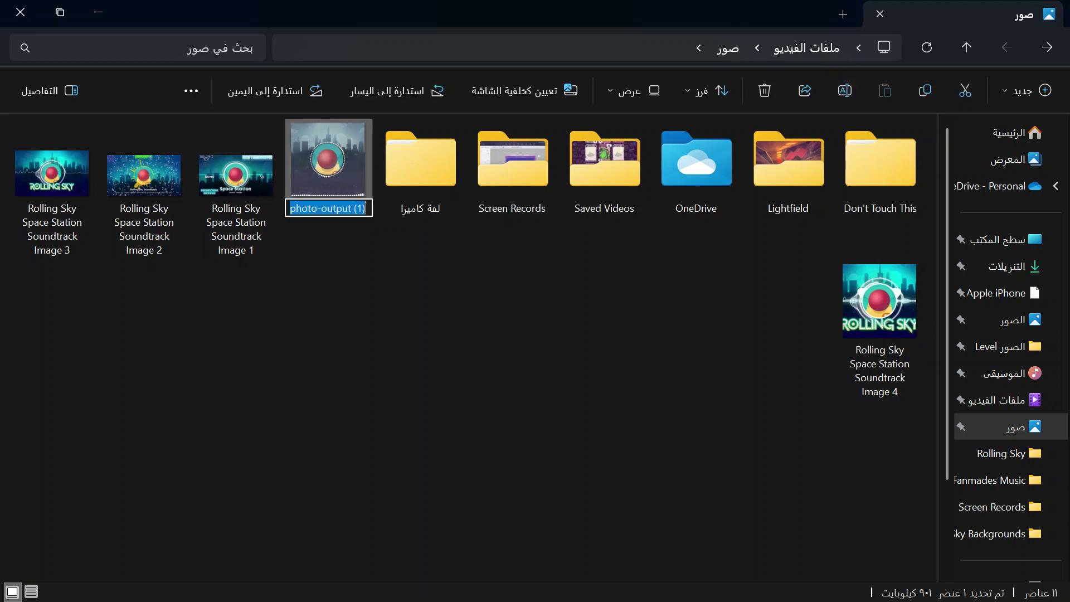
pyautogui.write('Ro')
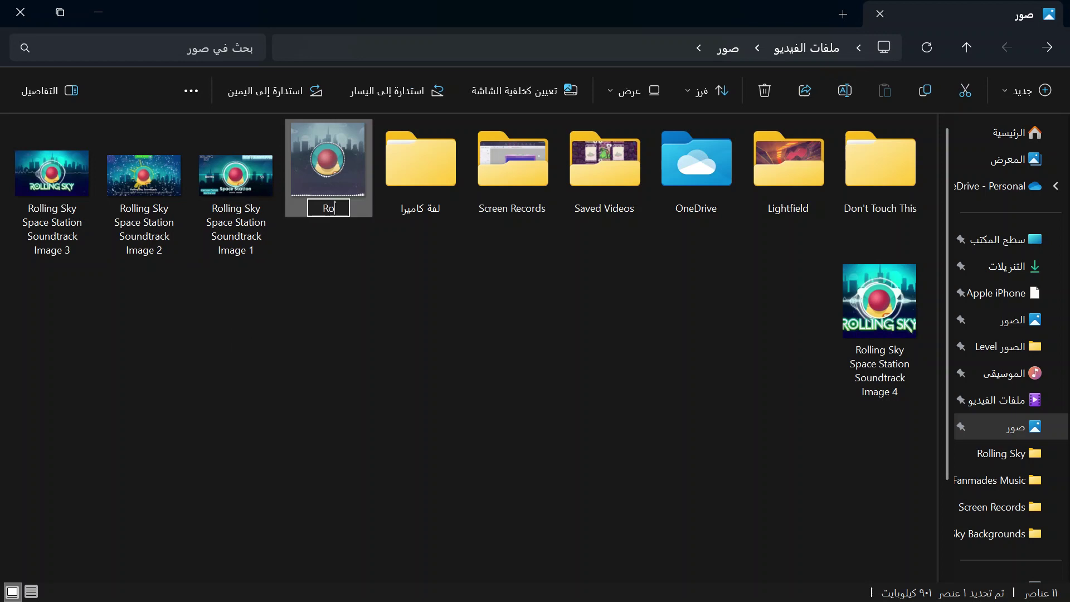
pyautogui.write('lling')
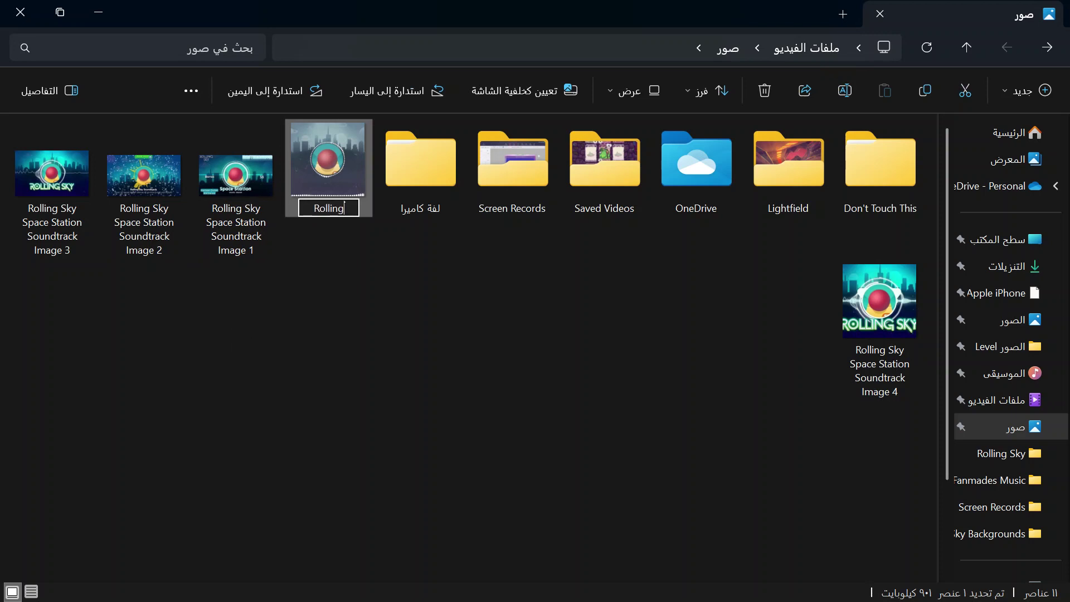
pyautogui.write(' S')
pyautogui.press('BackSpace')
pyautogui.press('BackSpace')
pyautogui.write('Sky Space')
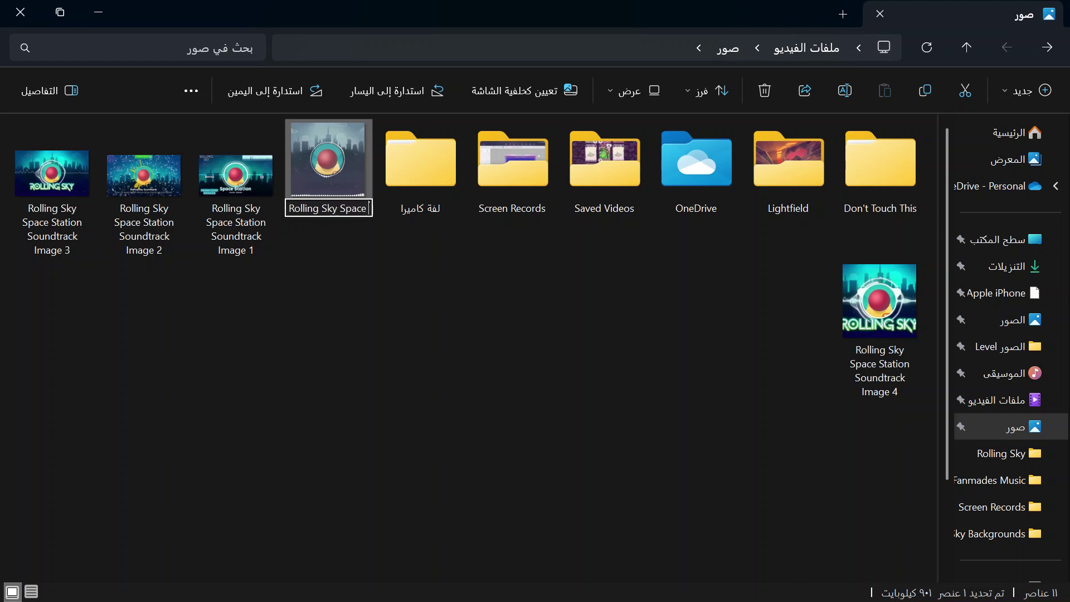
pyautogui.write(' St')
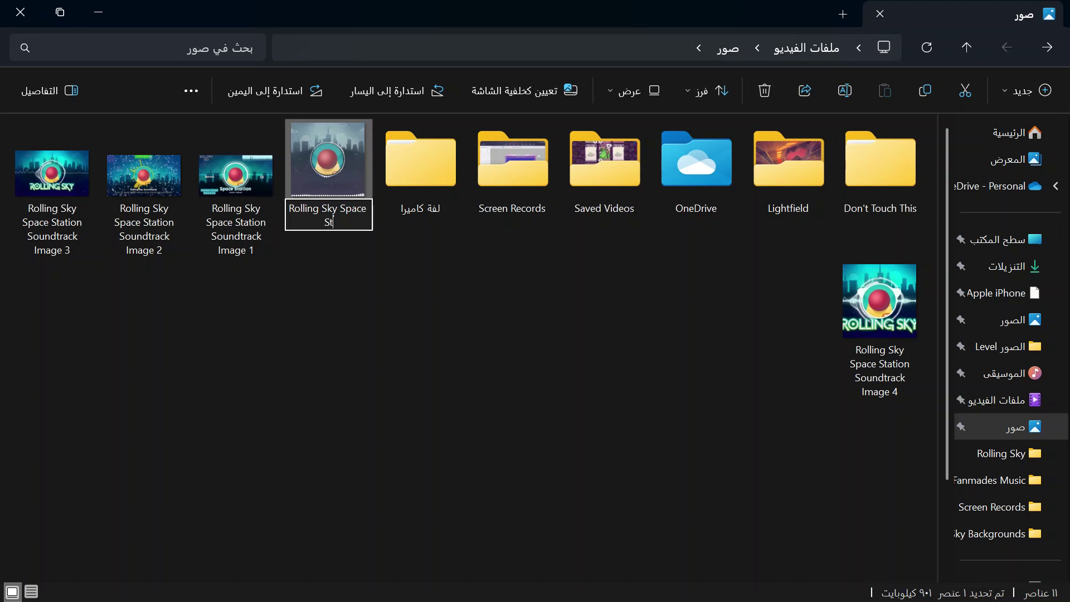
pyautogui.write('ation S')
pyautogui.write('oundtrack')
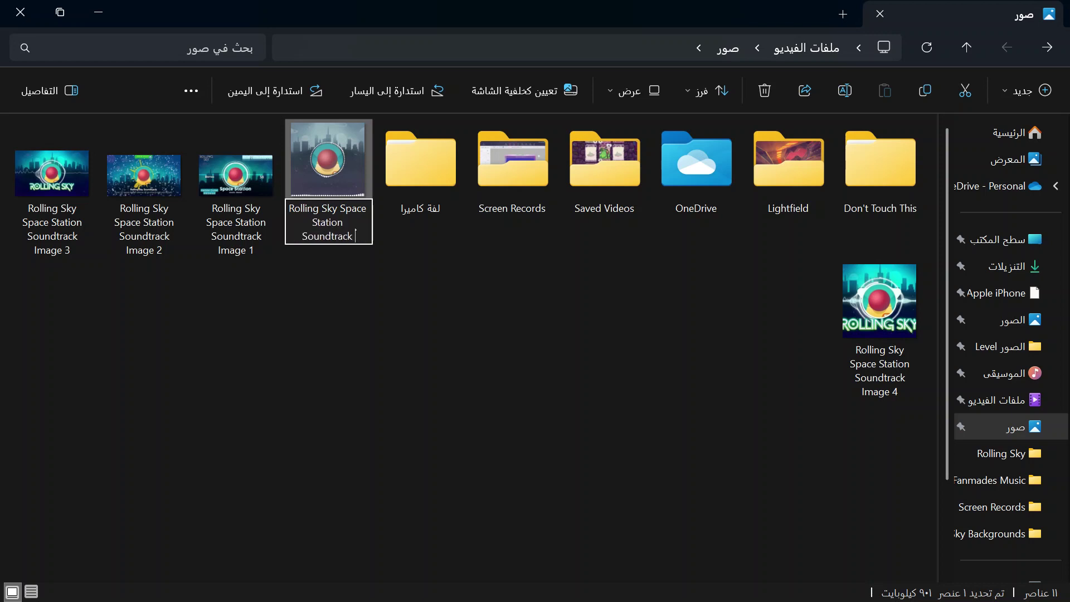
pyautogui.write(' Image')
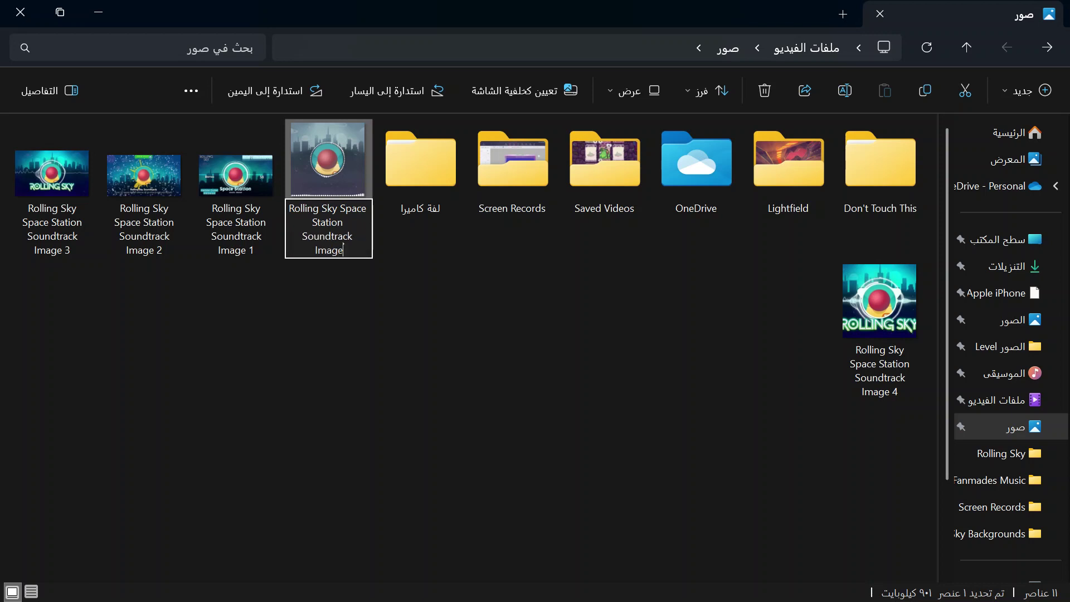
pyautogui.write(' 5')
pyautogui.press('Return')
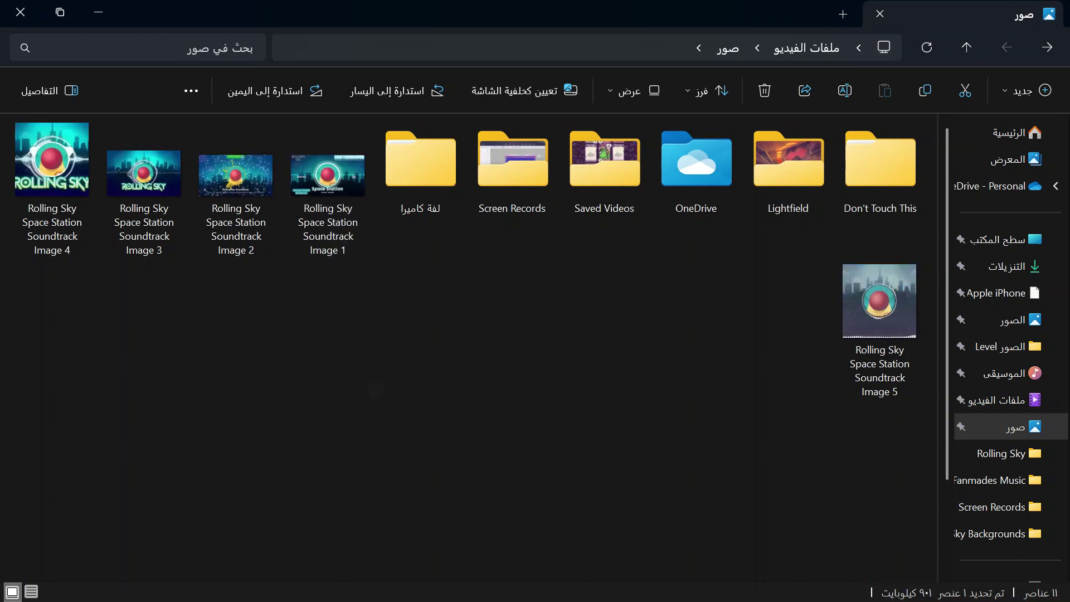
# Move the five Rolling Sky Space Station Soundtrack images into the Don't Touch This folder.
pyautogui.moveTo(77, 361); pyautogui.dragTo(303, 245)
pyautogui.moveTo(326, 183); pyautogui.dragTo(870, 167)
pyautogui.moveTo(328, 161); pyautogui.dragTo(871, 178)
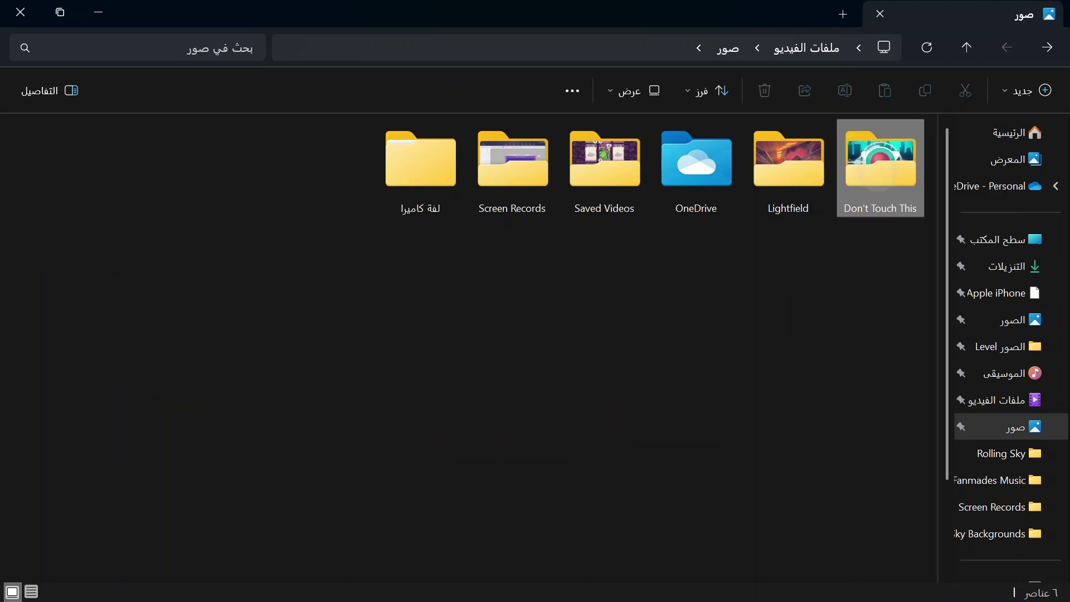
# Open the Don't Touch This folder and move the five Space Station Soundtrack images into its RS Games Level folder.
pyautogui.doubleClick(872, 167)
pyautogui.moveTo(122, 301); pyautogui.dragTo(558, 119)
pyautogui.moveTo(515, 223); pyautogui.dragTo(682, 212)
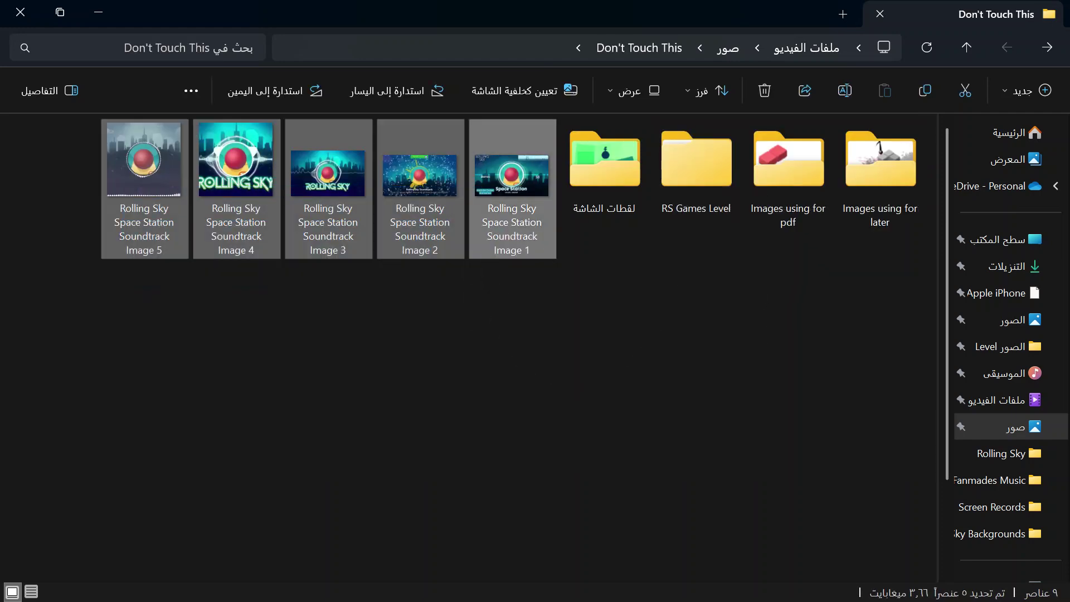
pyautogui.click(691, 195)
pyautogui.moveTo(645, 310); pyautogui.dragTo(691, 266)
pyautogui.click(696, 195)
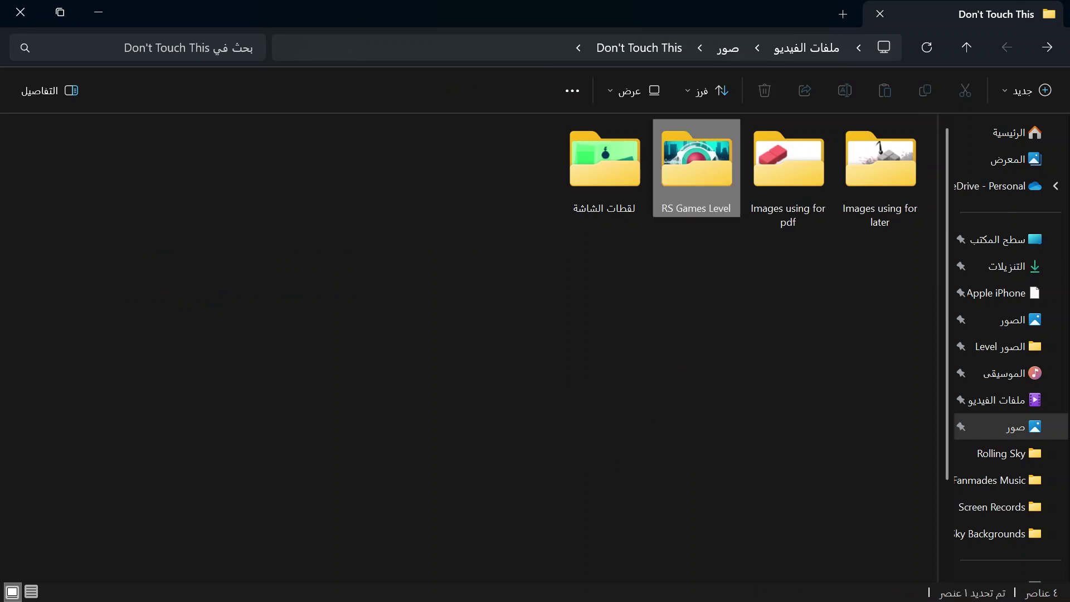
# Open the RS Games Level folder and move the five Space Station Soundtrack images into its Rolling Sky folder.
pyautogui.press('Return')
pyautogui.moveTo(42, 357)
pyautogui.mouseDown()
pyautogui.moveTo(142, 353)
pyautogui.moveTo(140, 238)
pyautogui.mouseUp()
pyautogui.moveTo(144, 234)
pyautogui.mouseDown()
pyautogui.moveTo(342, 467)
pyautogui.moveTo(641, 418)
pyautogui.moveTo(604, 167)
pyautogui.mouseUp()
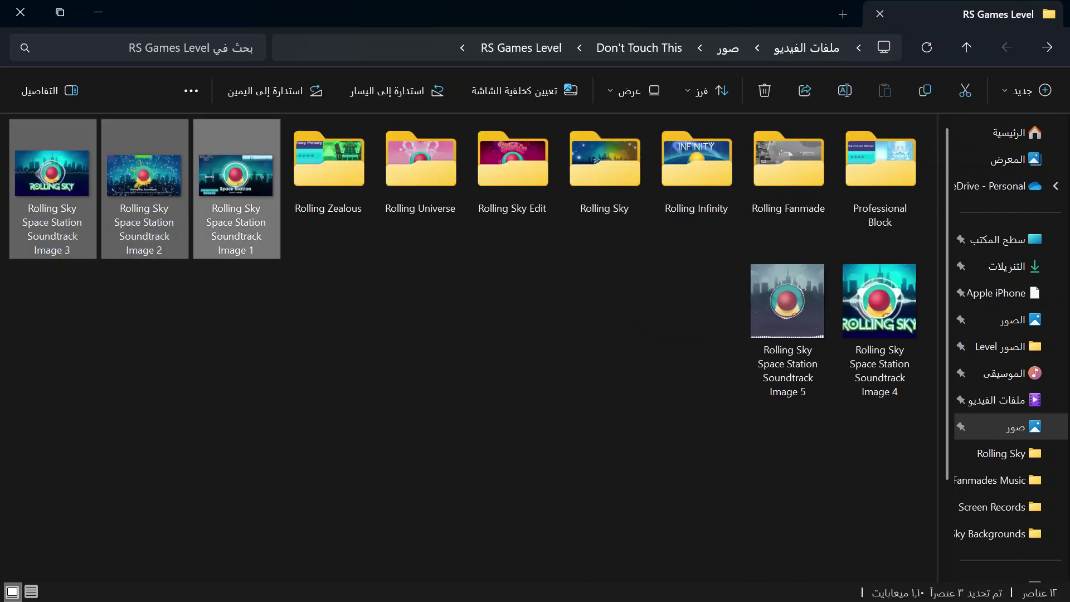
pyautogui.moveTo(90, 302); pyautogui.dragTo(607, 182)
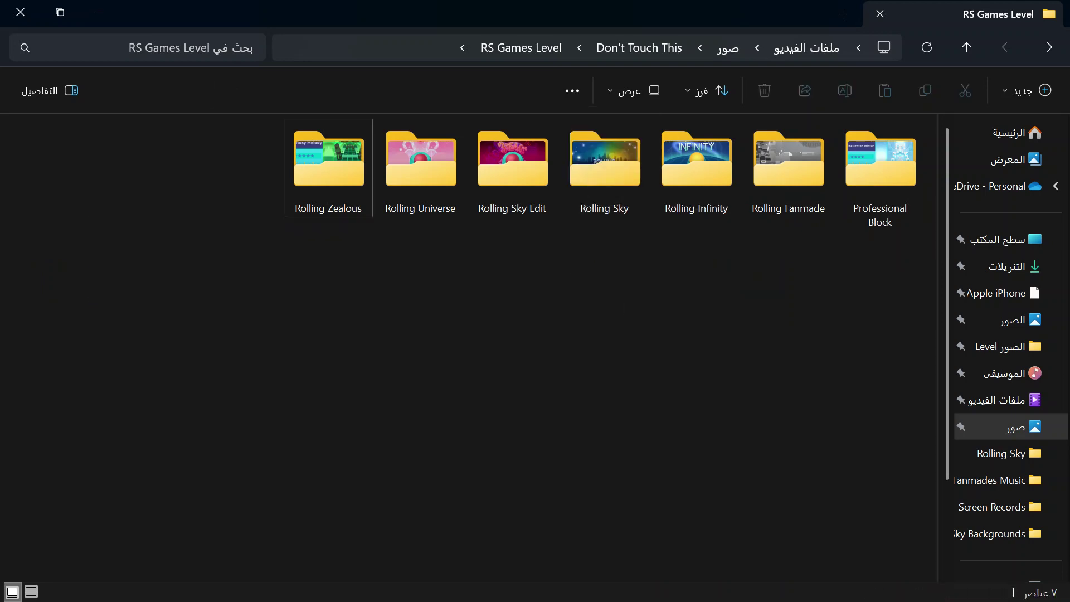
# Open the Rolling Sky folder and check where the five Space Station Soundtrack images are filed.
pyautogui.doubleClick(605, 167)
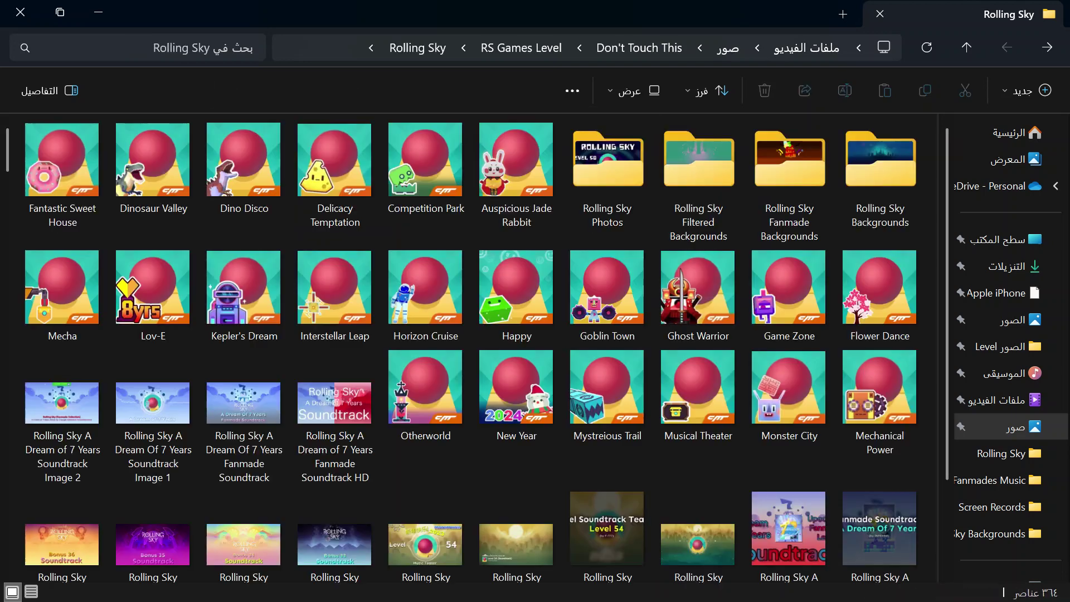
pyautogui.scroll(-15, 472, 348)
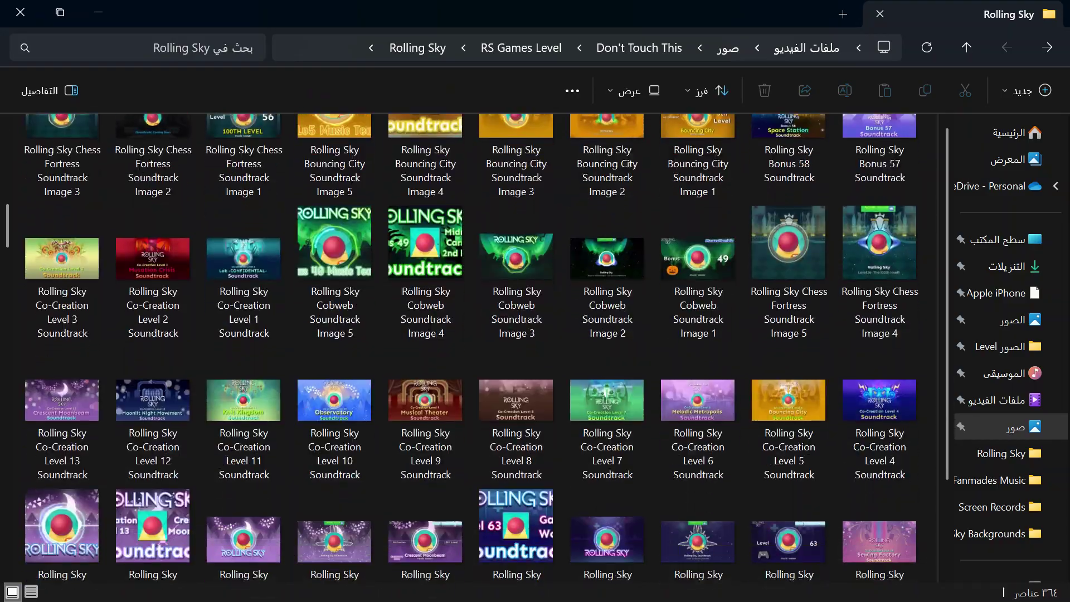
pyautogui.scroll(-15, 472, 349)
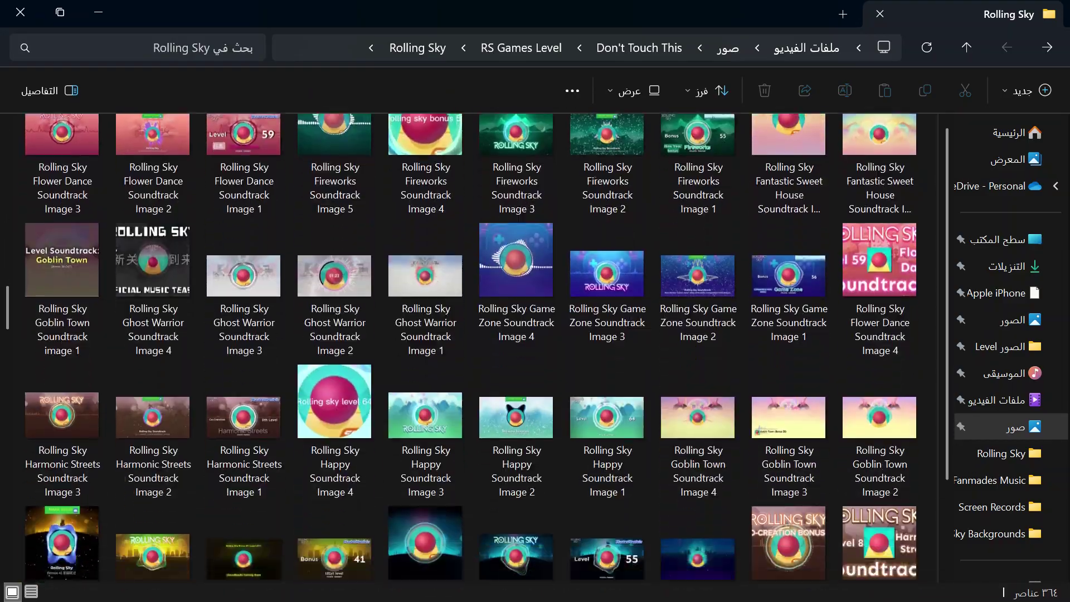
pyautogui.scroll(-15, 461, 348)
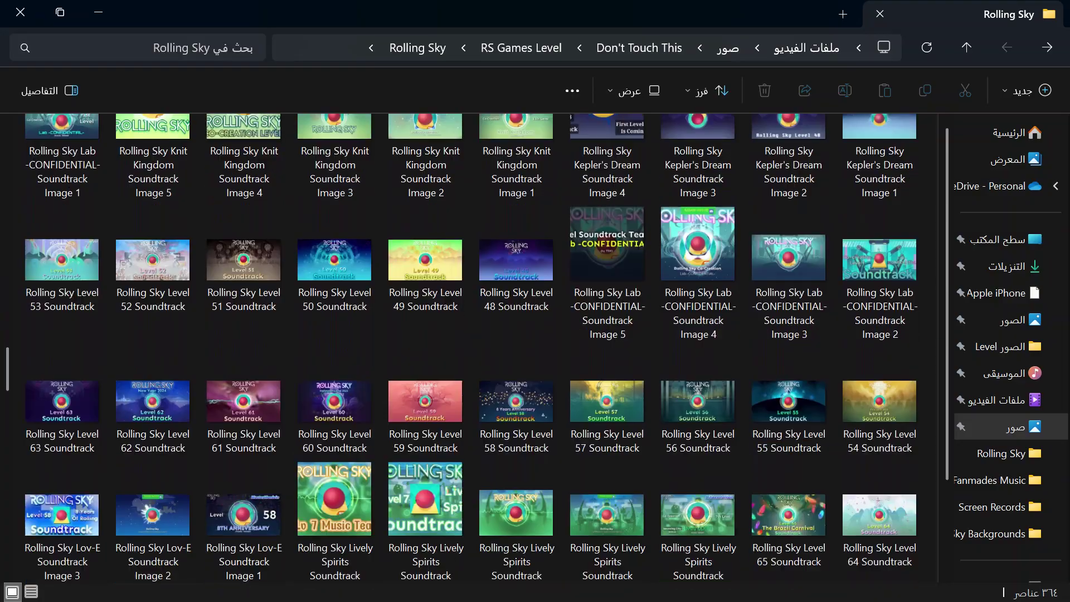
pyautogui.scroll(-10, 471, 348)
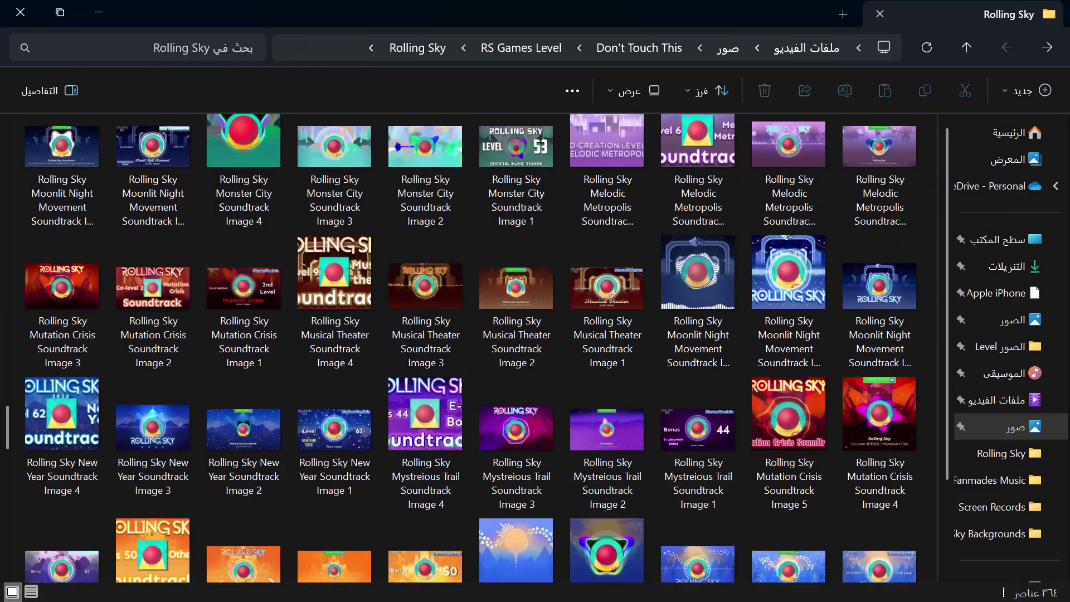
pyautogui.scroll(-20, 471, 349)
pyautogui.scroll(-10, 472, 348)
pyautogui.scroll(1, 471, 349)
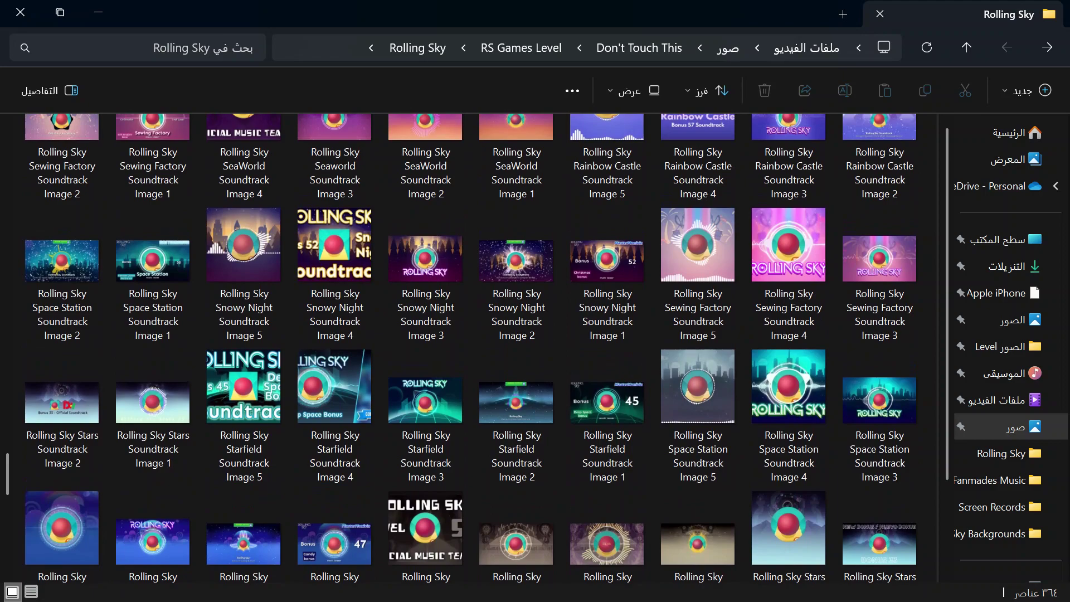
# Review the other level images in the Rolling Sky folder, including the Bonus soundtrack covers, and return to the Space Station images.
pyautogui.scroll(15, 468, 345)
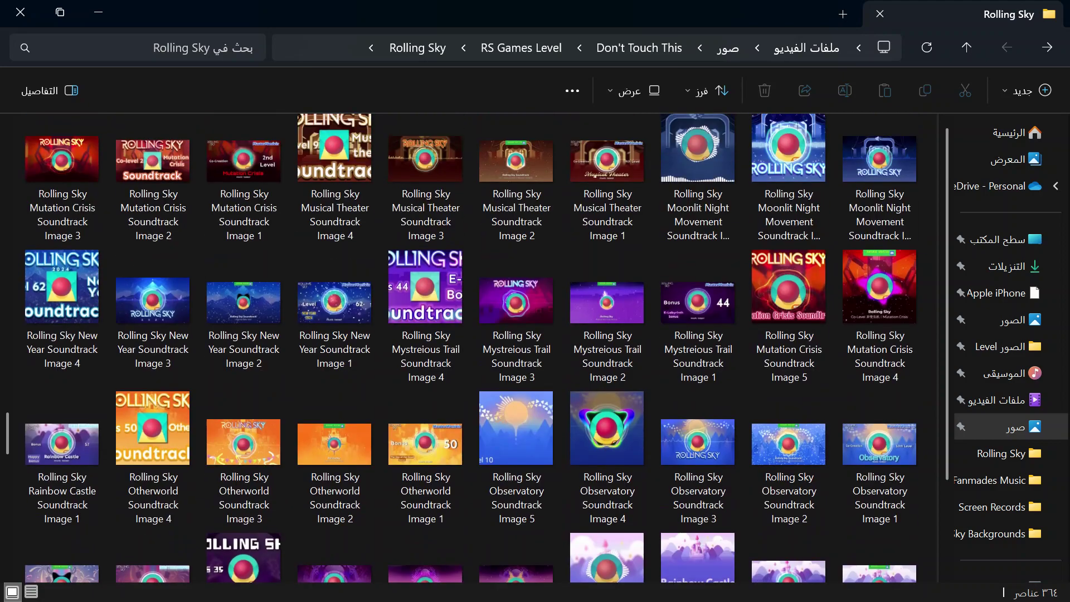
pyautogui.scroll(9, 468, 346)
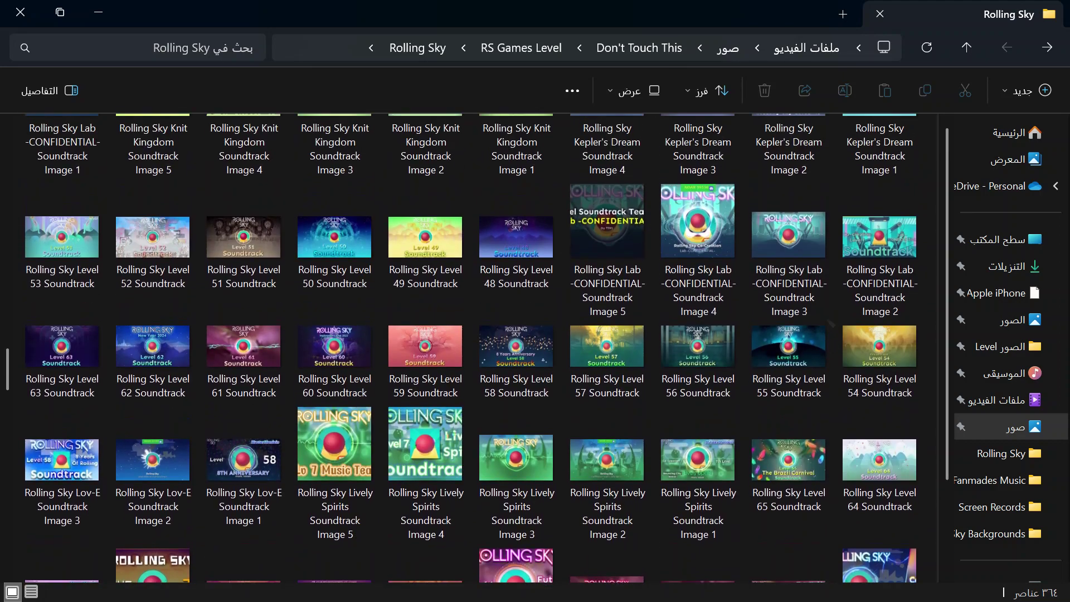
pyautogui.scroll(9, 471, 348)
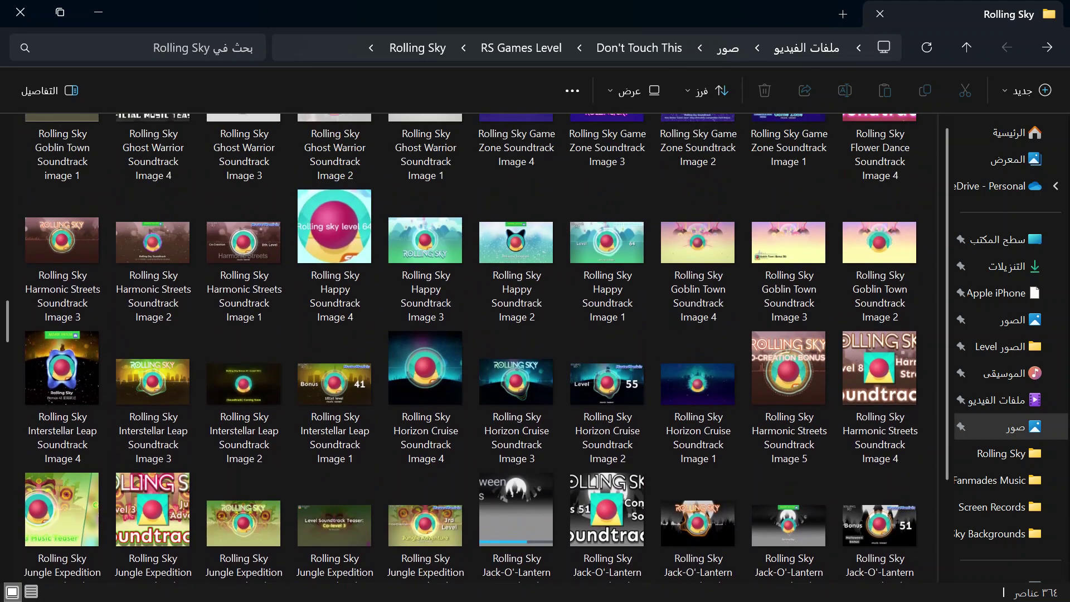
pyautogui.scroll(10, 471, 348)
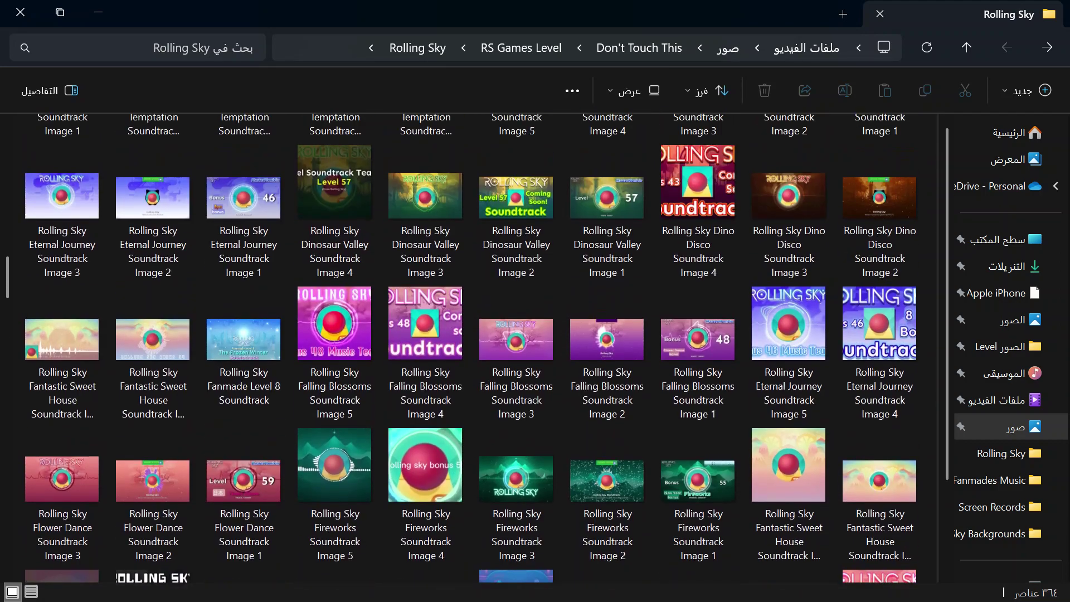
pyautogui.scroll(5, 471, 348)
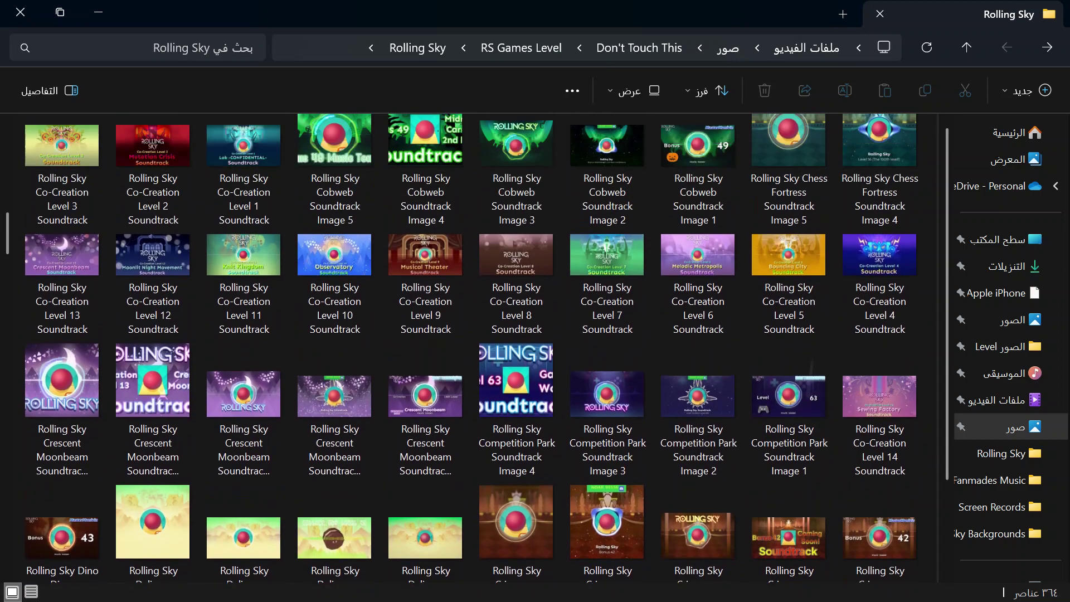
pyautogui.scroll(3, 471, 348)
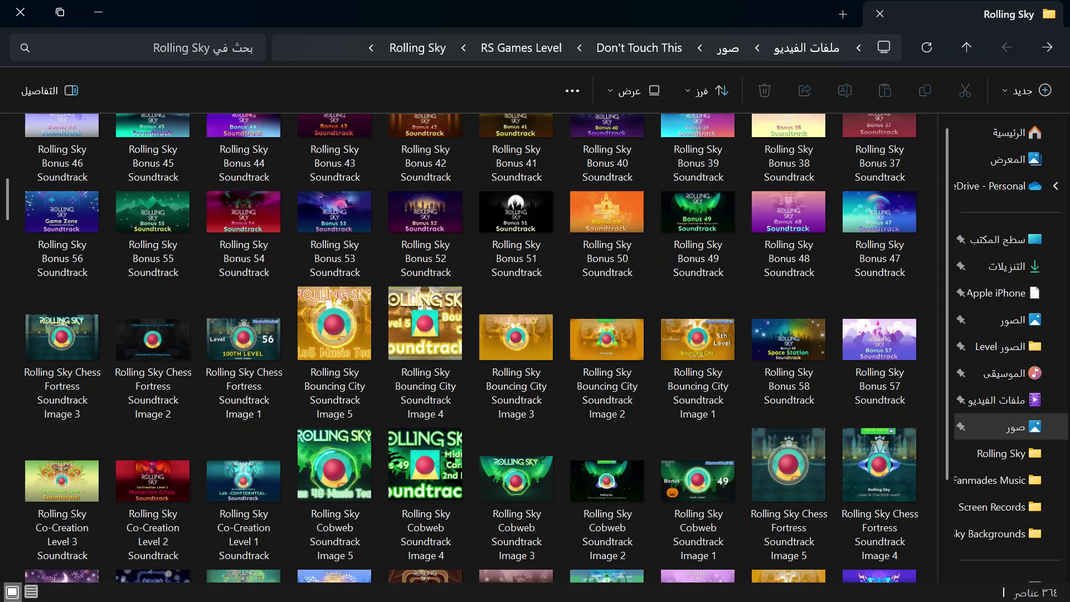
pyautogui.scroll(-1, 471, 348)
pyautogui.scroll(1, 470, 348)
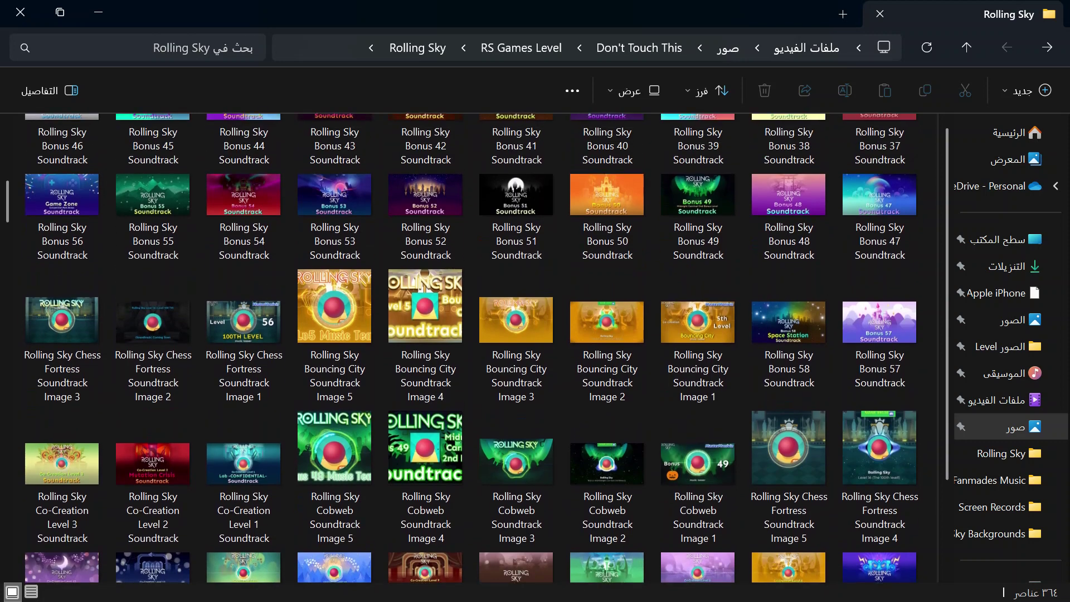
pyautogui.scroll(-20, 461, 349)
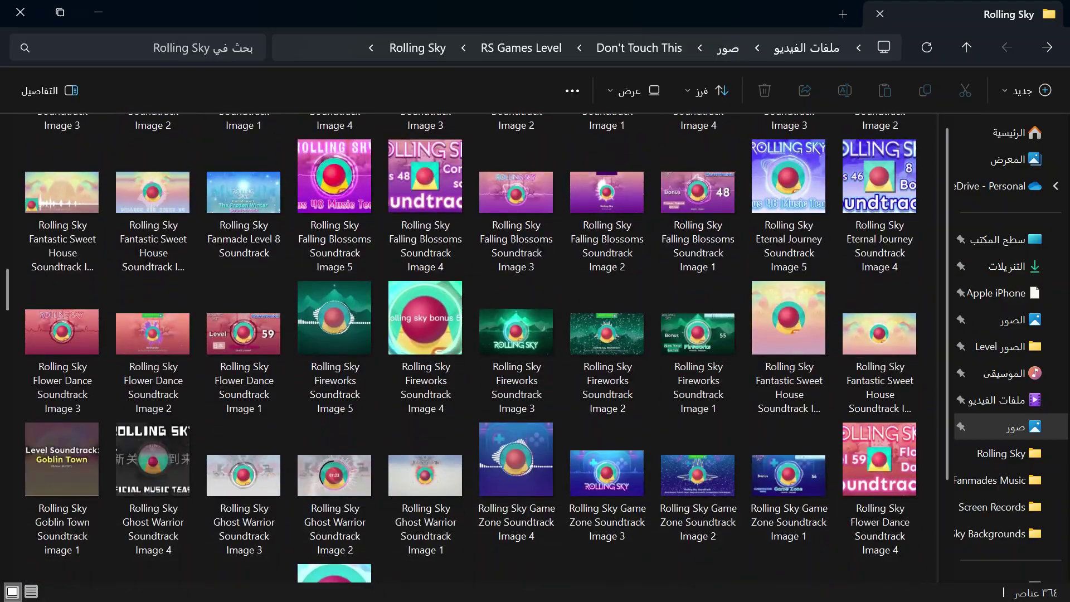
pyautogui.scroll(-20, 471, 349)
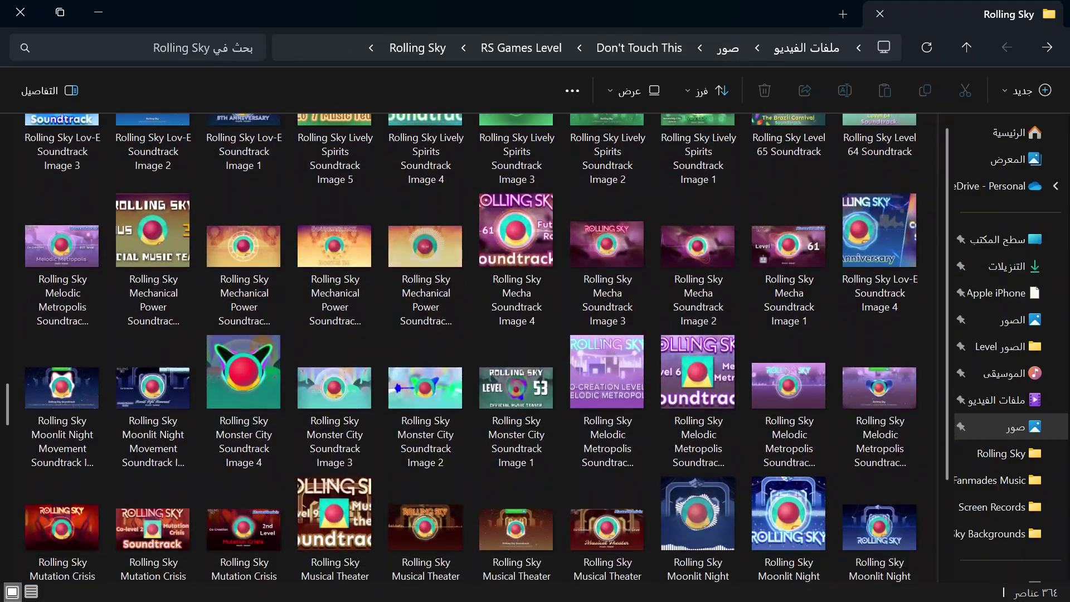
pyautogui.scroll(-20, 470, 348)
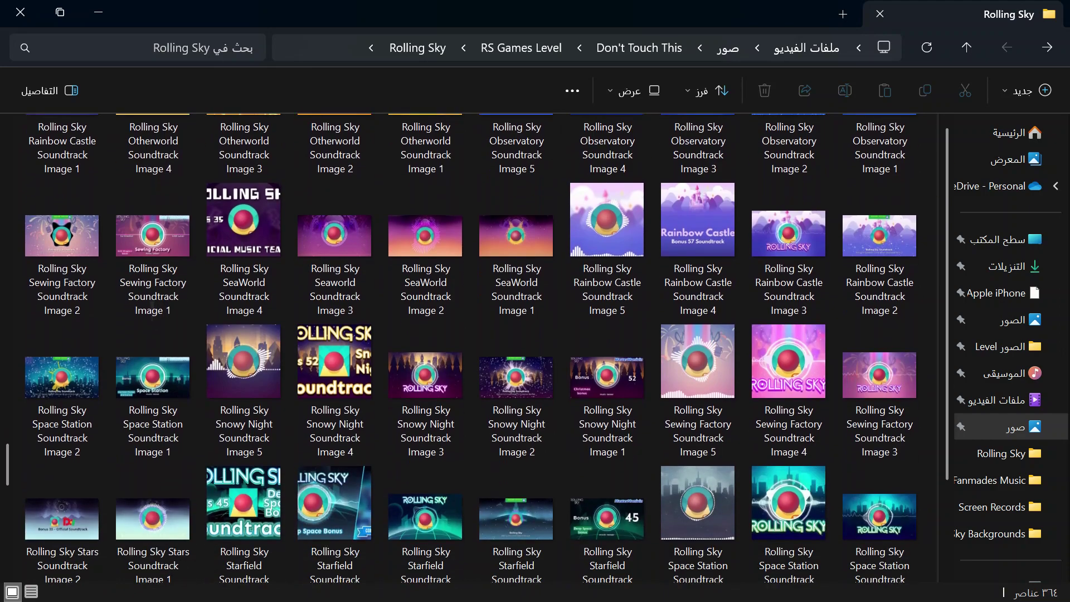
pyautogui.scroll(-8, 461, 349)
pyautogui.scroll(8, 461, 348)
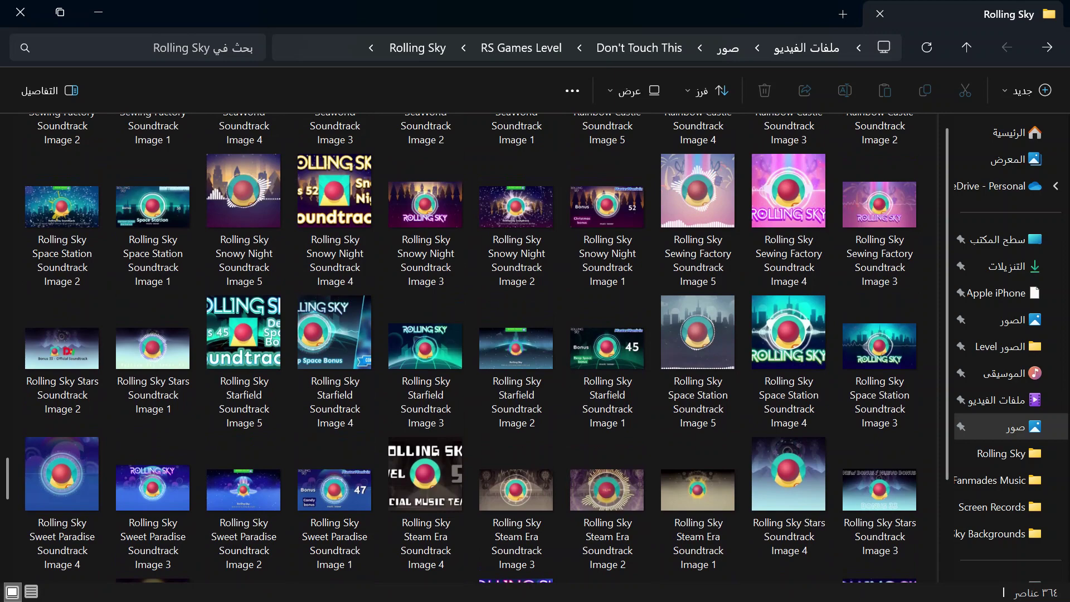
# Close File Explorer, the CloudConvert browser window and the remaining open app to clear the desktop.
pyautogui.click(20, 12)
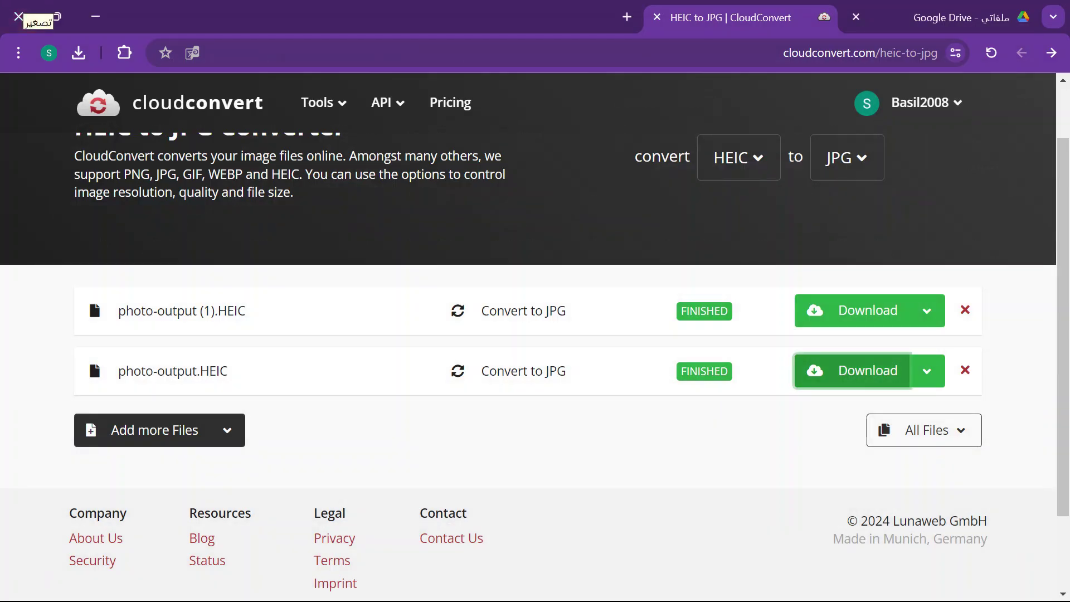
pyautogui.click(20, 13)
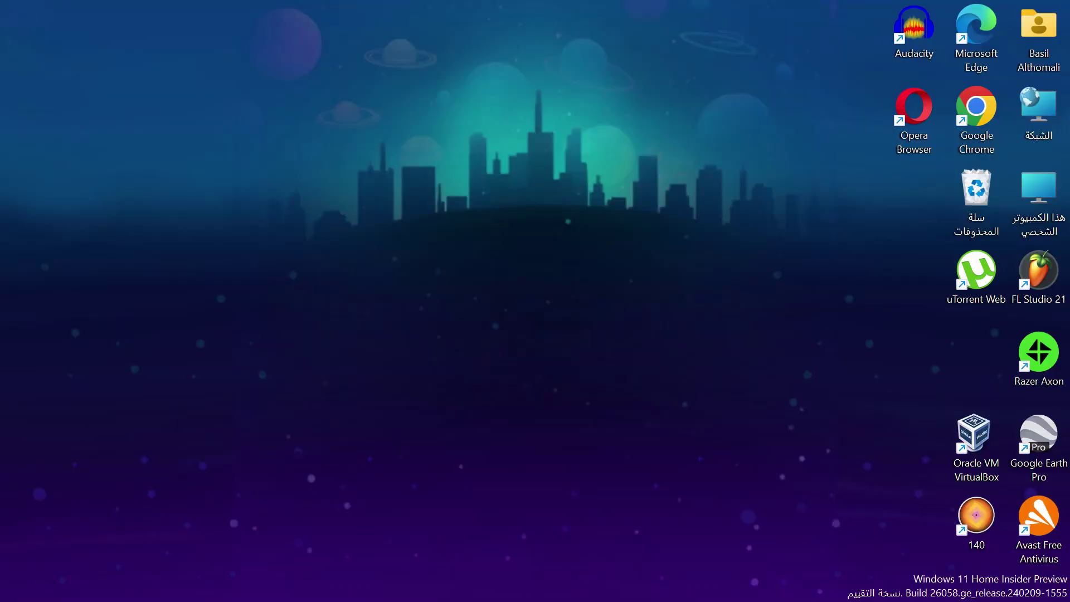
pyautogui.press('super')
pyautogui.click(331, 579)
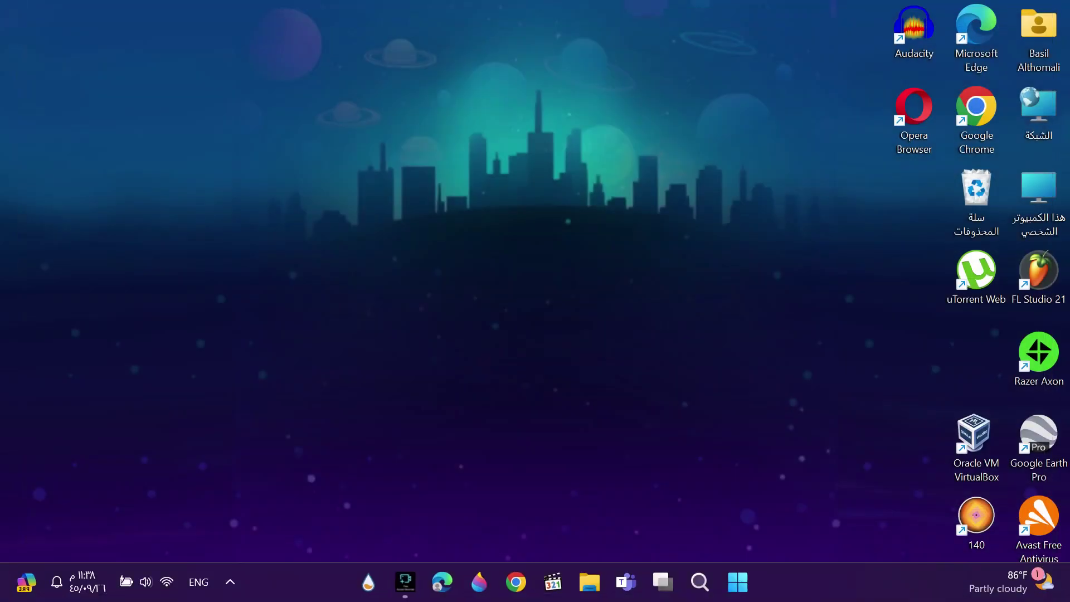
pyautogui.click(19, 13)
# Permanently delete the HEIC files photo-output and photo-output (1) from the Recycle Bin, and close its window.
pyautogui.doubleClick(976, 193)
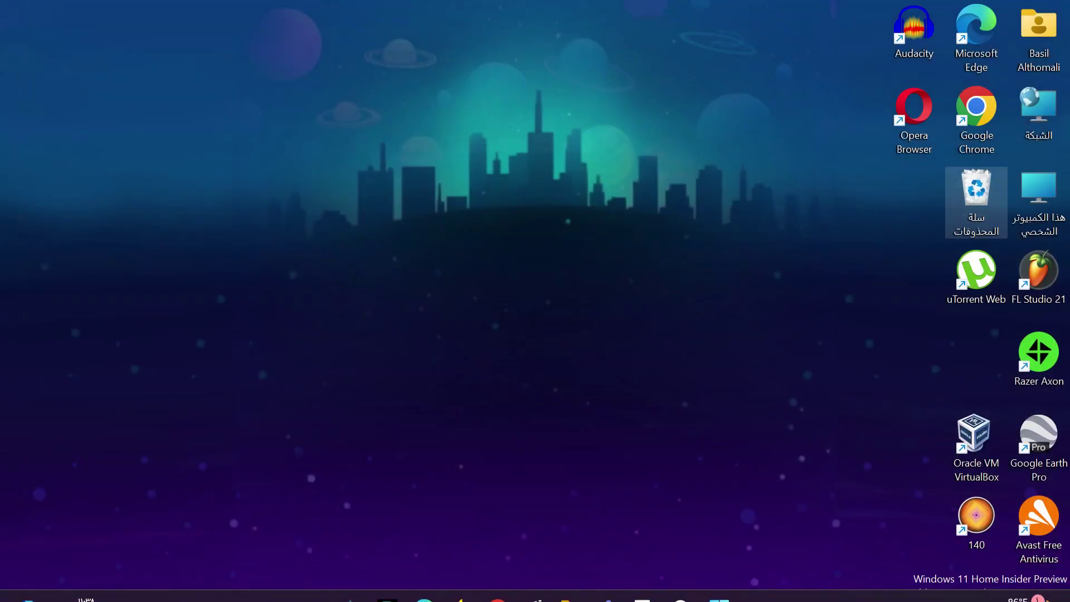
pyautogui.moveTo(795, 275); pyautogui.dragTo(892, 143)
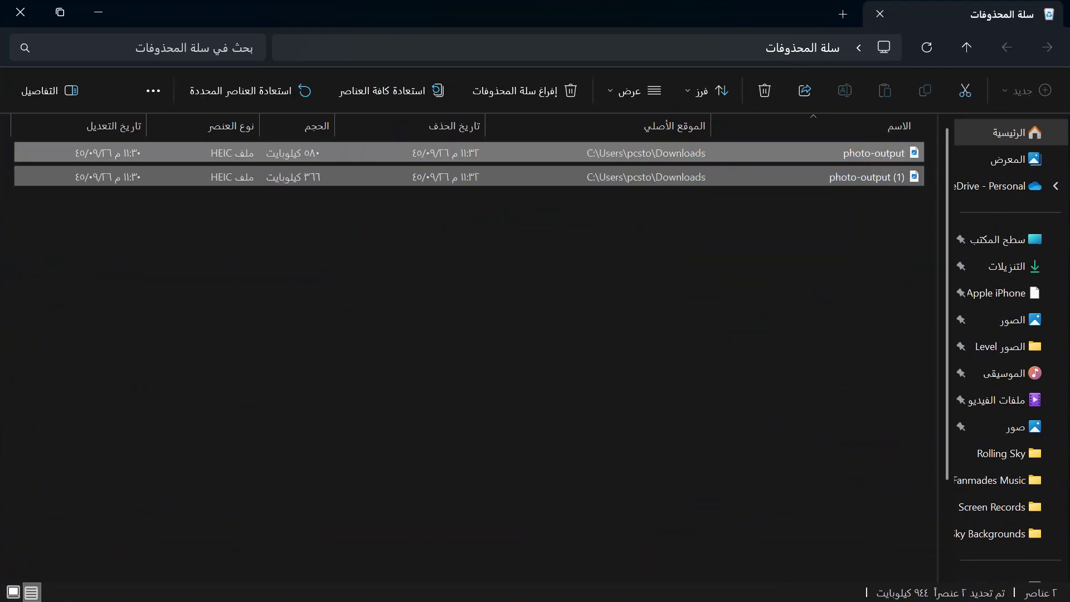
pyautogui.press('Delete')
pyautogui.press('Return')
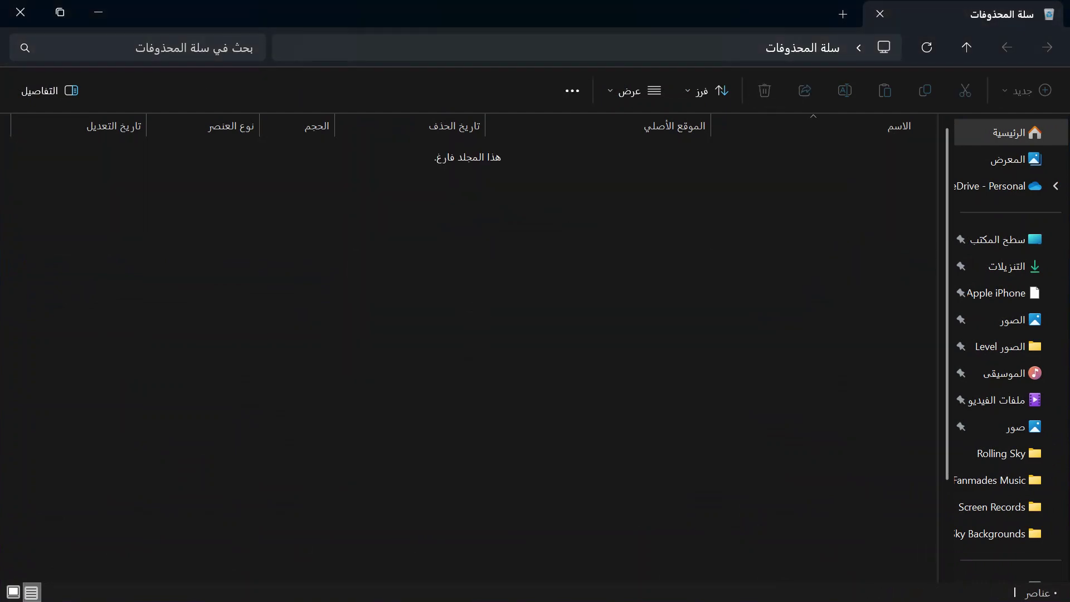
pyautogui.click(20, 12)
pyautogui.click(613, 343)
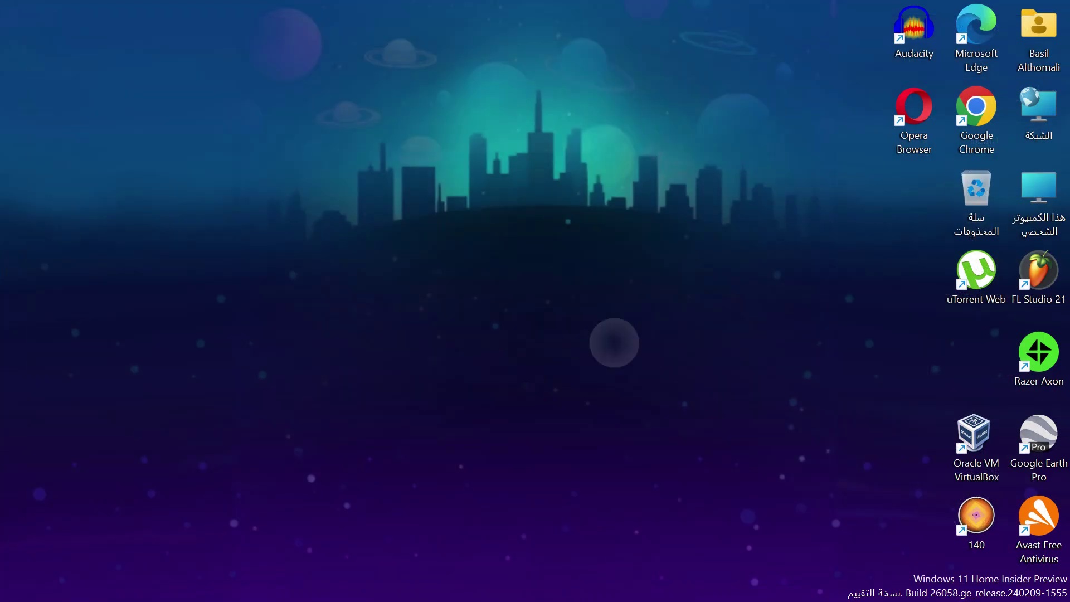
# Switch to the running Fine Screen Recorder app.
pyautogui.press('super')
pyautogui.click(718, 582)
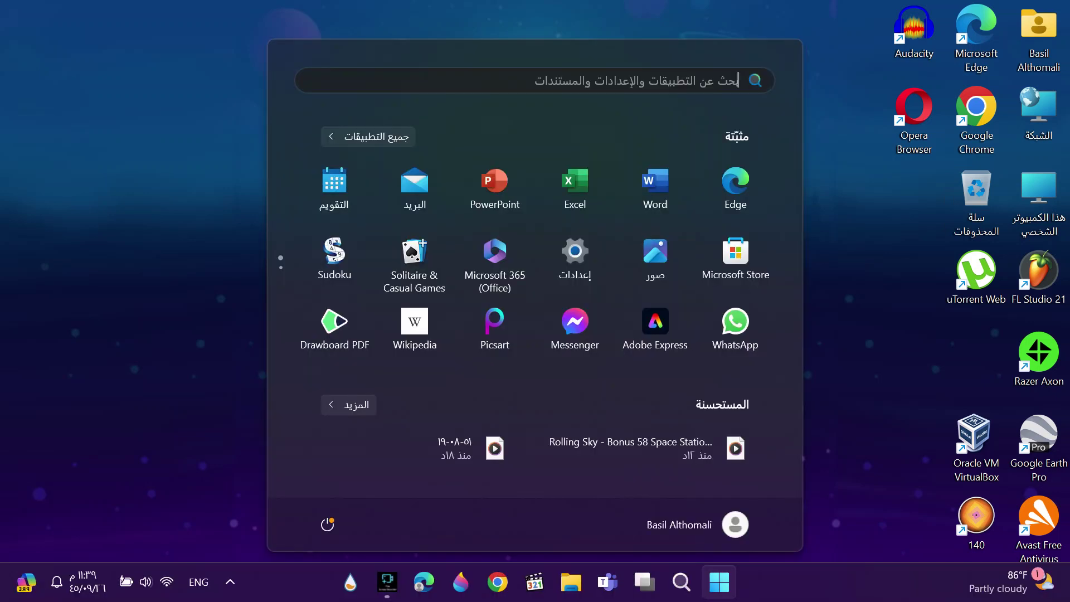
pyautogui.click(387, 581)
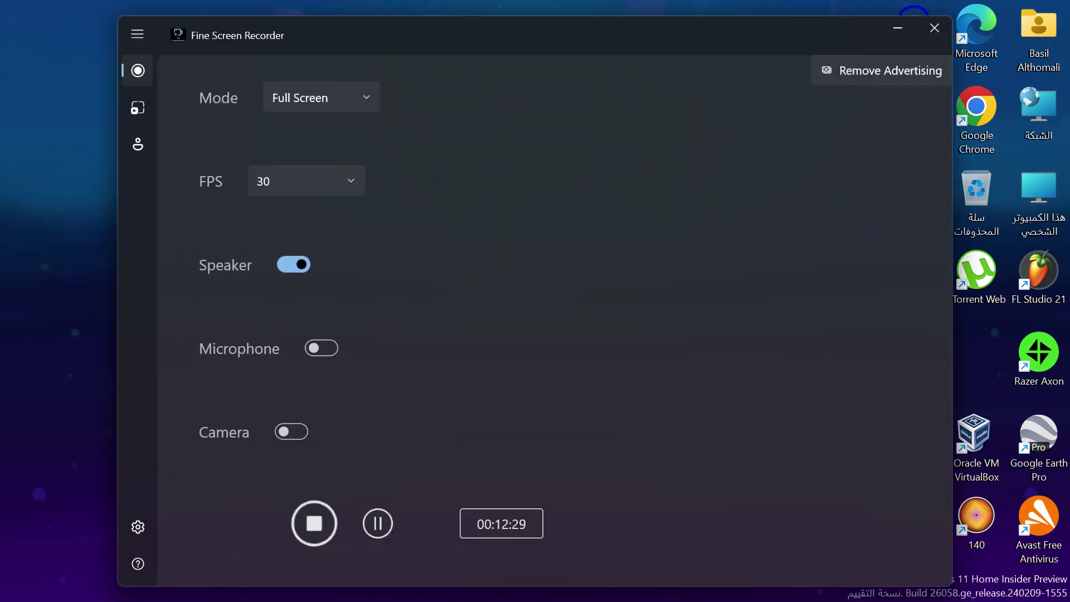